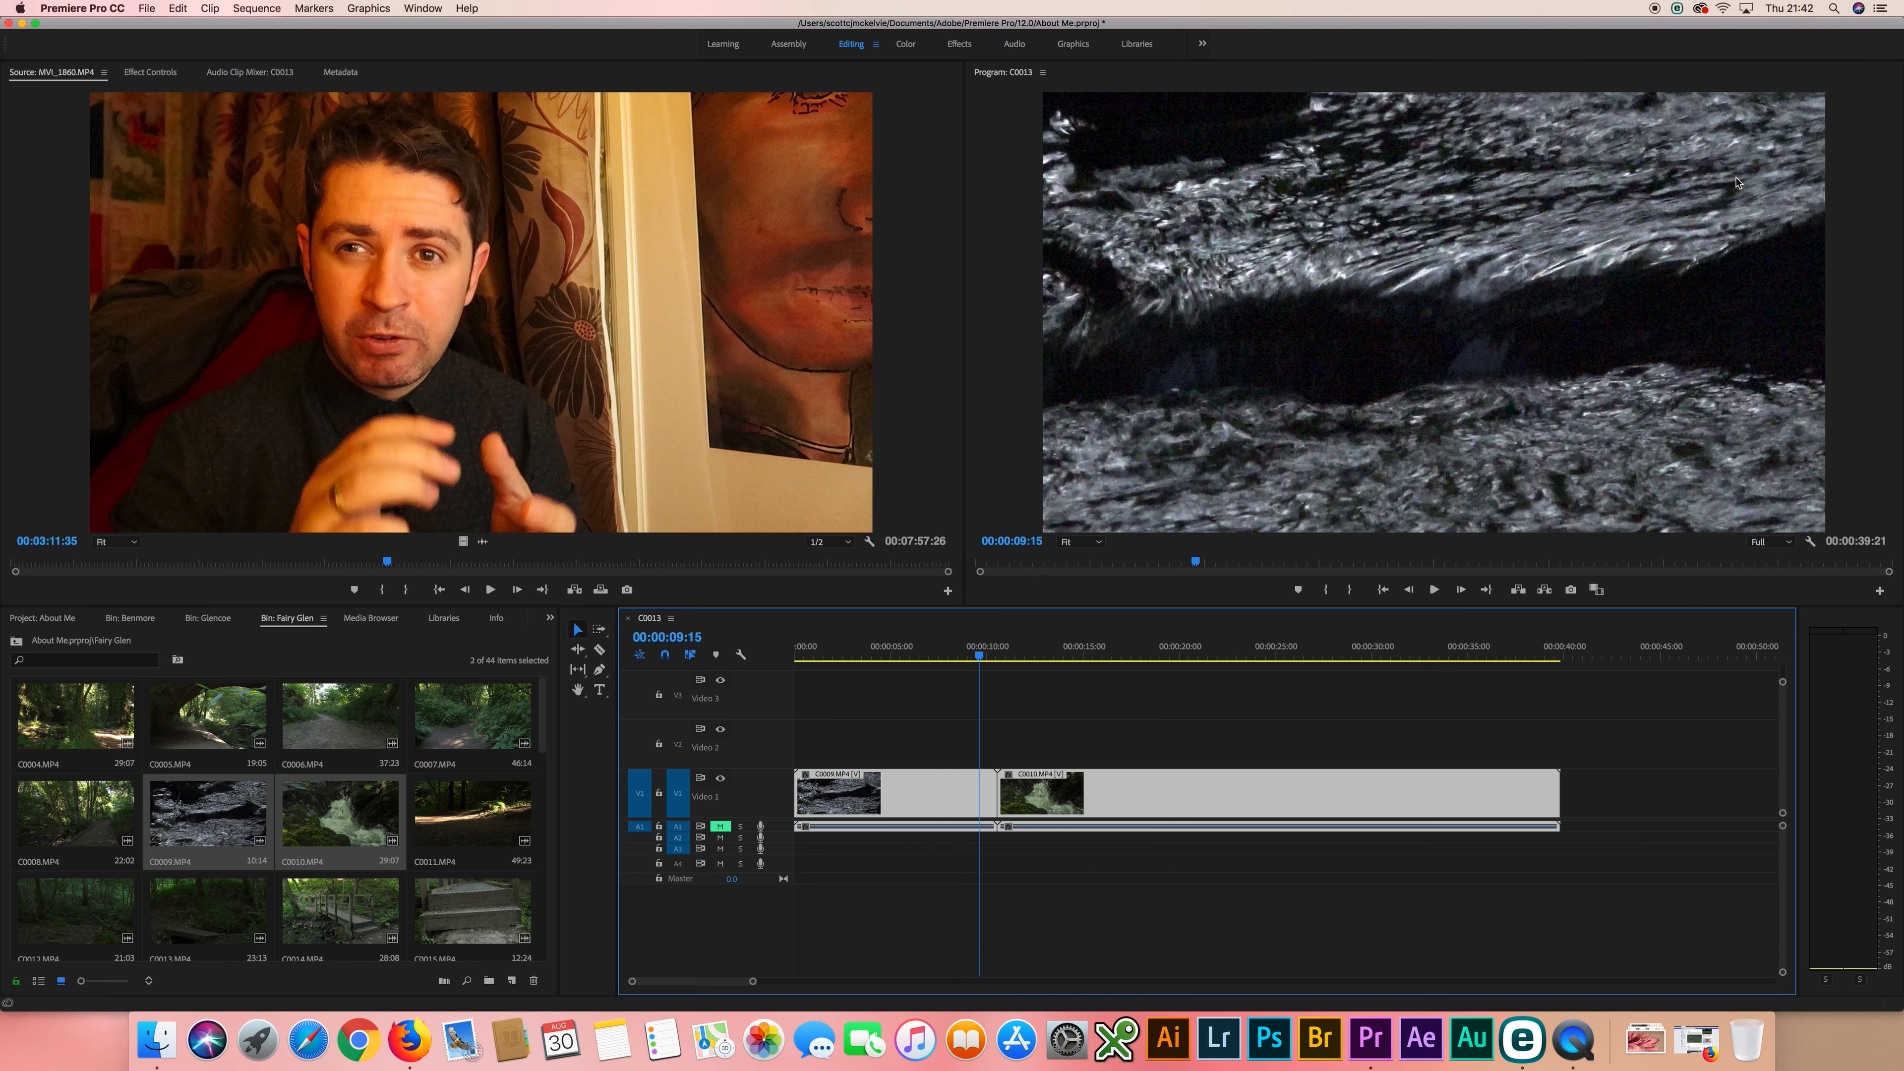
Scale down the C0009.MP4 footage from its top-right corner and reposition it within the program frame
click(1736, 182)
drag(1781, 142, 1380, 332)
drag(1660, 146, 1668, 180)
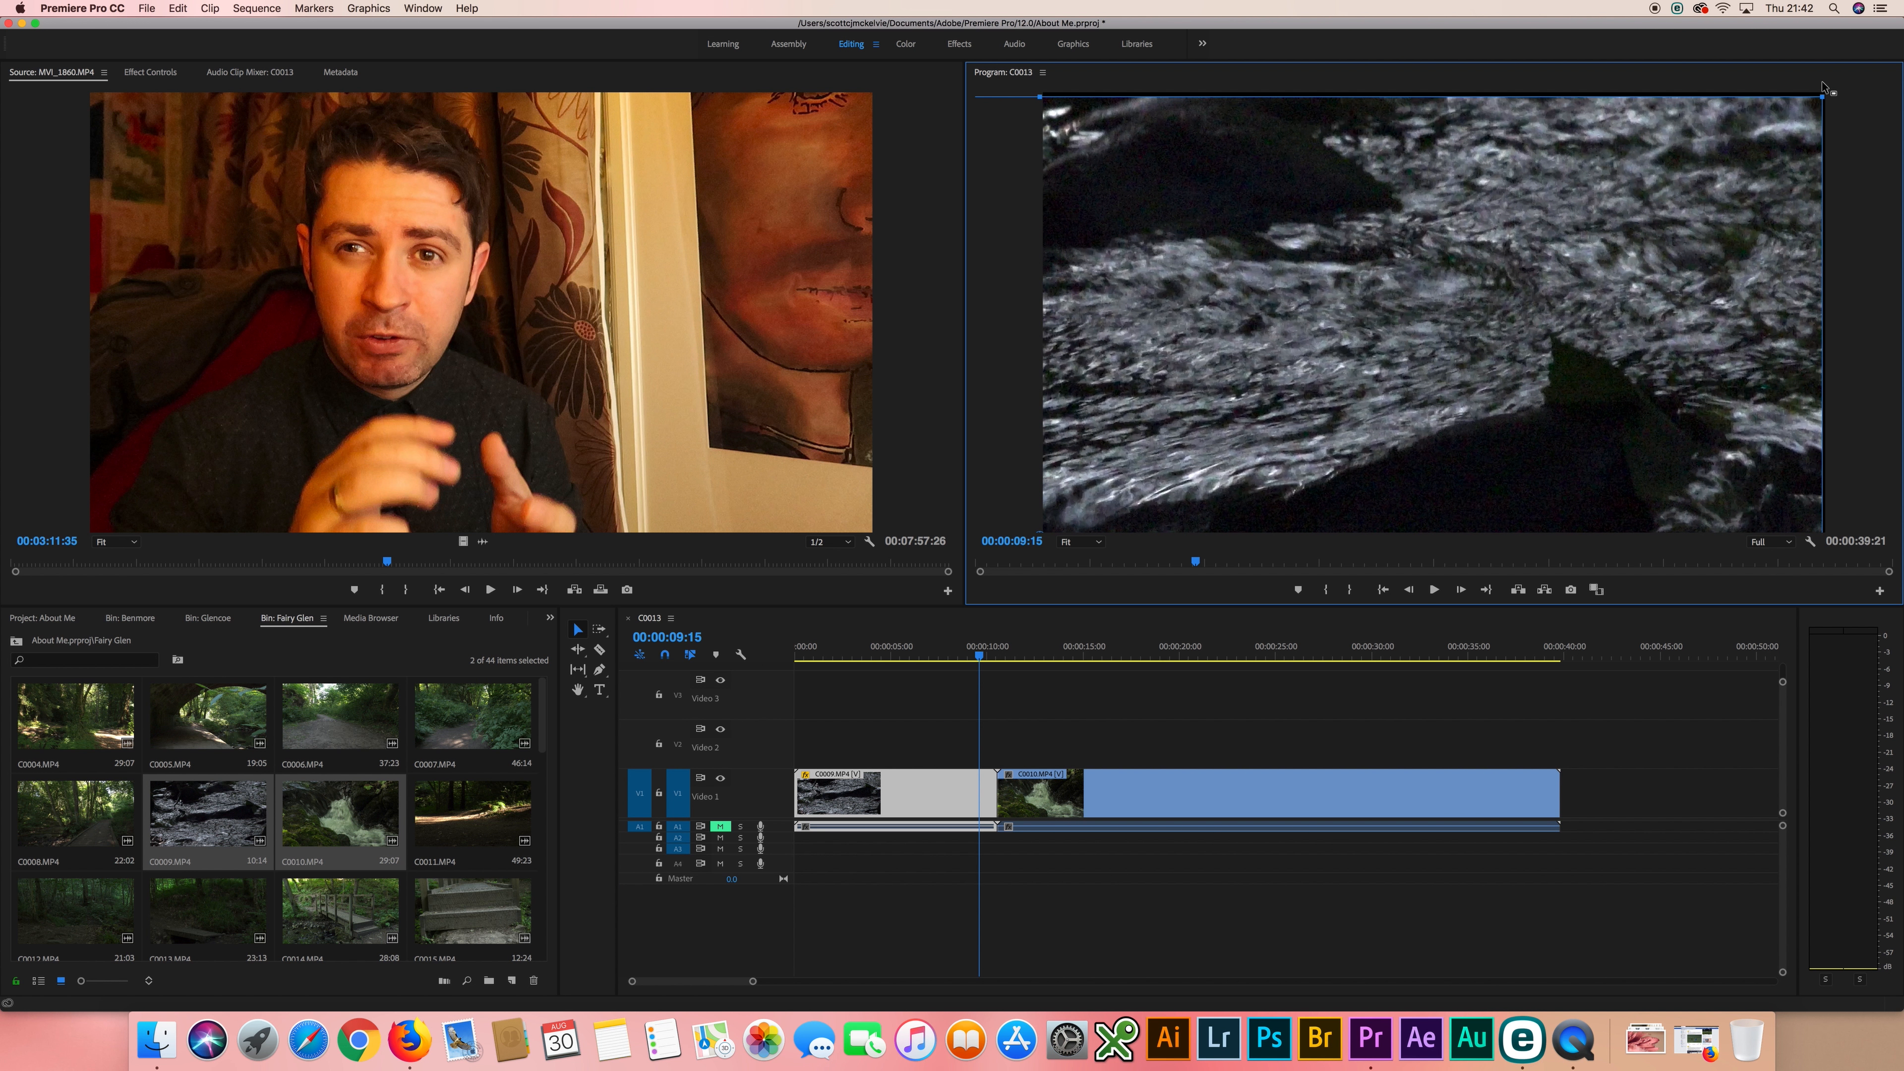
drag(1822, 96, 1570, 227)
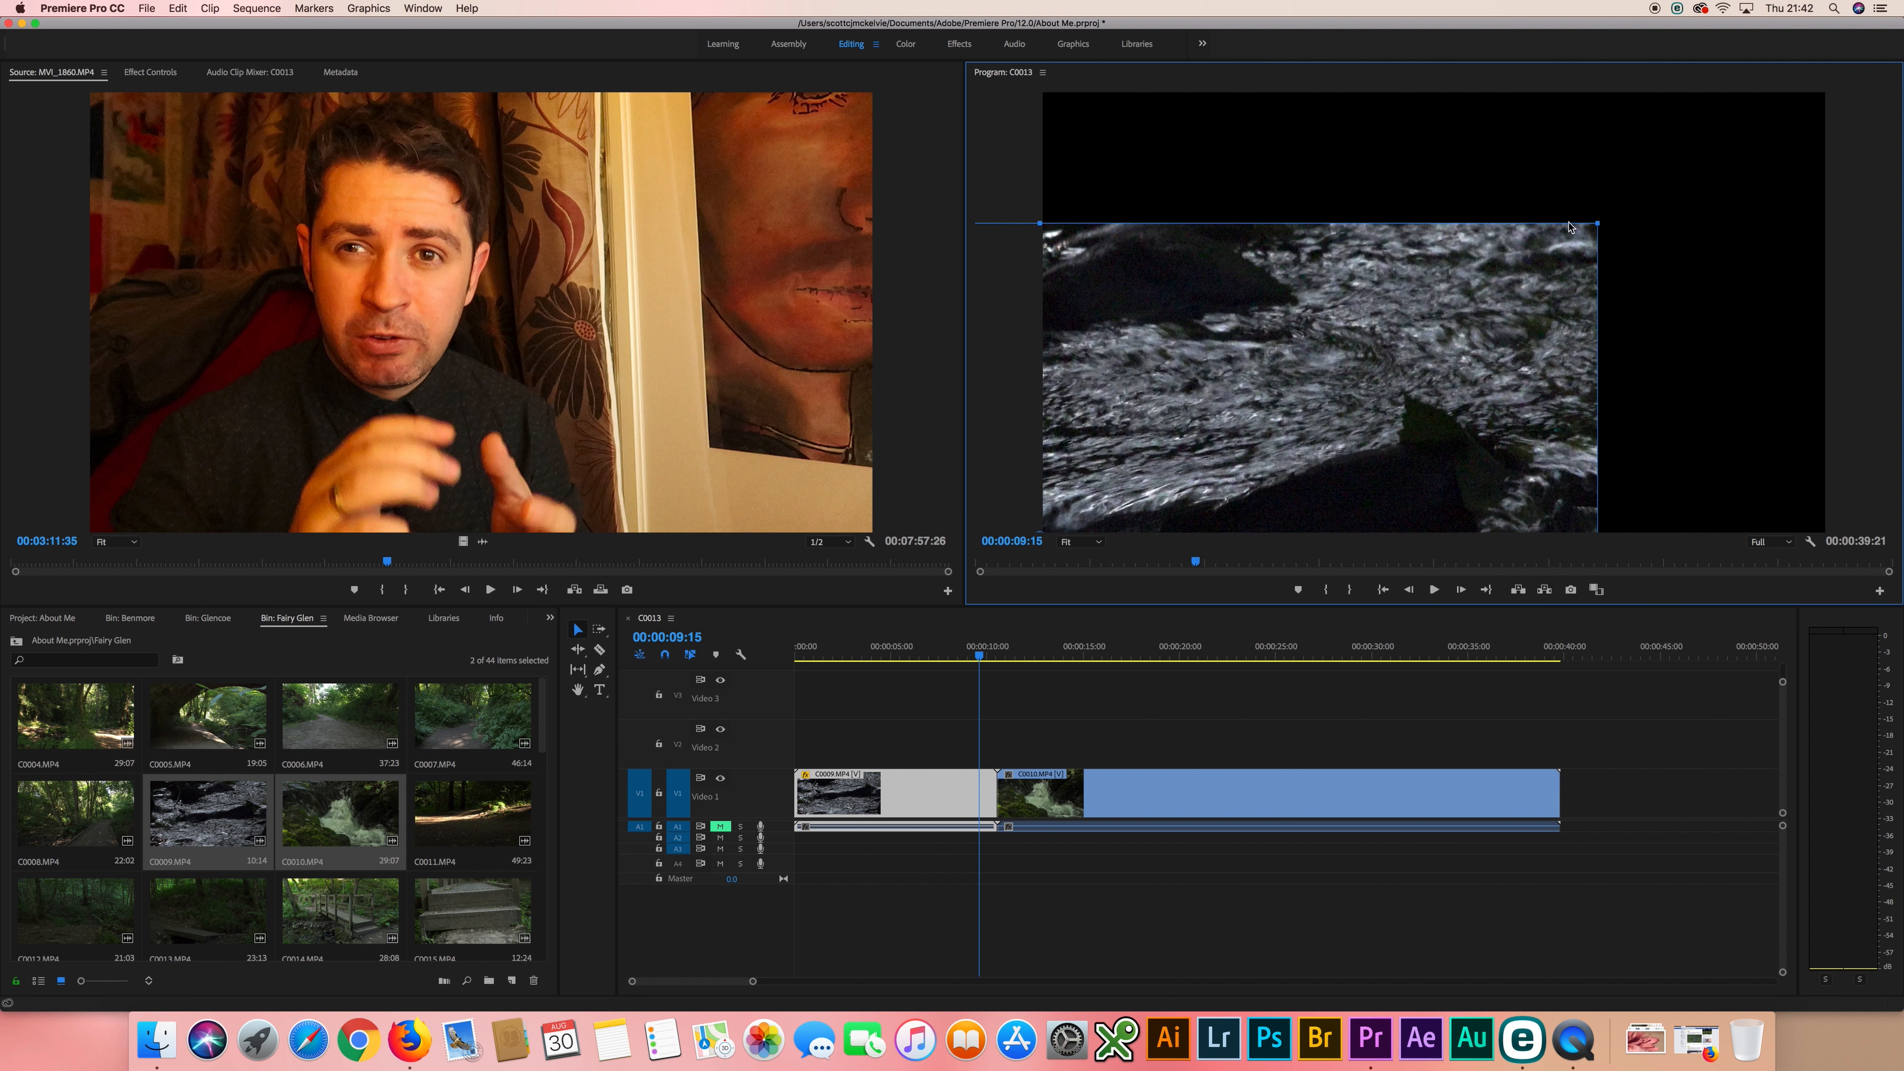
drag(1478, 373, 1750, 221)
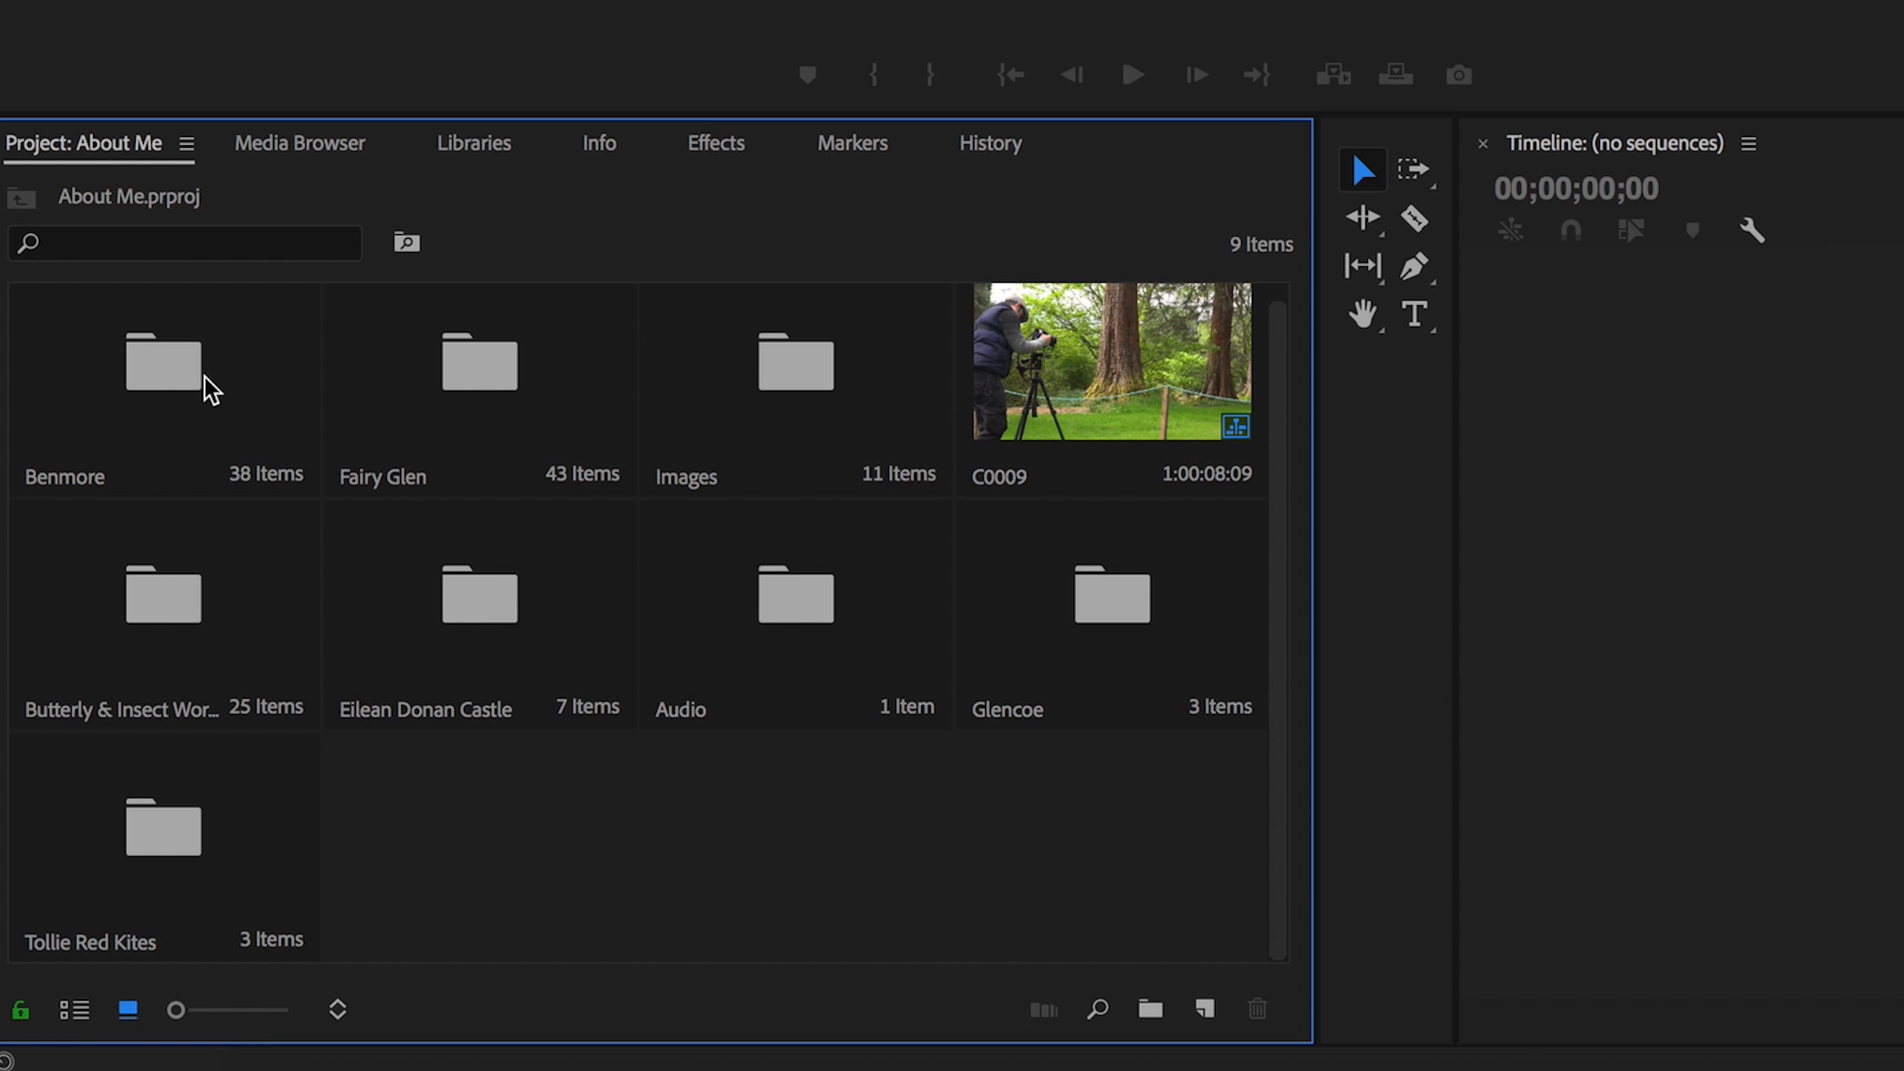
Open the Fairy Glen bin, create a new sequence from clip C0013.MP4, and save the project
double_click(472, 381)
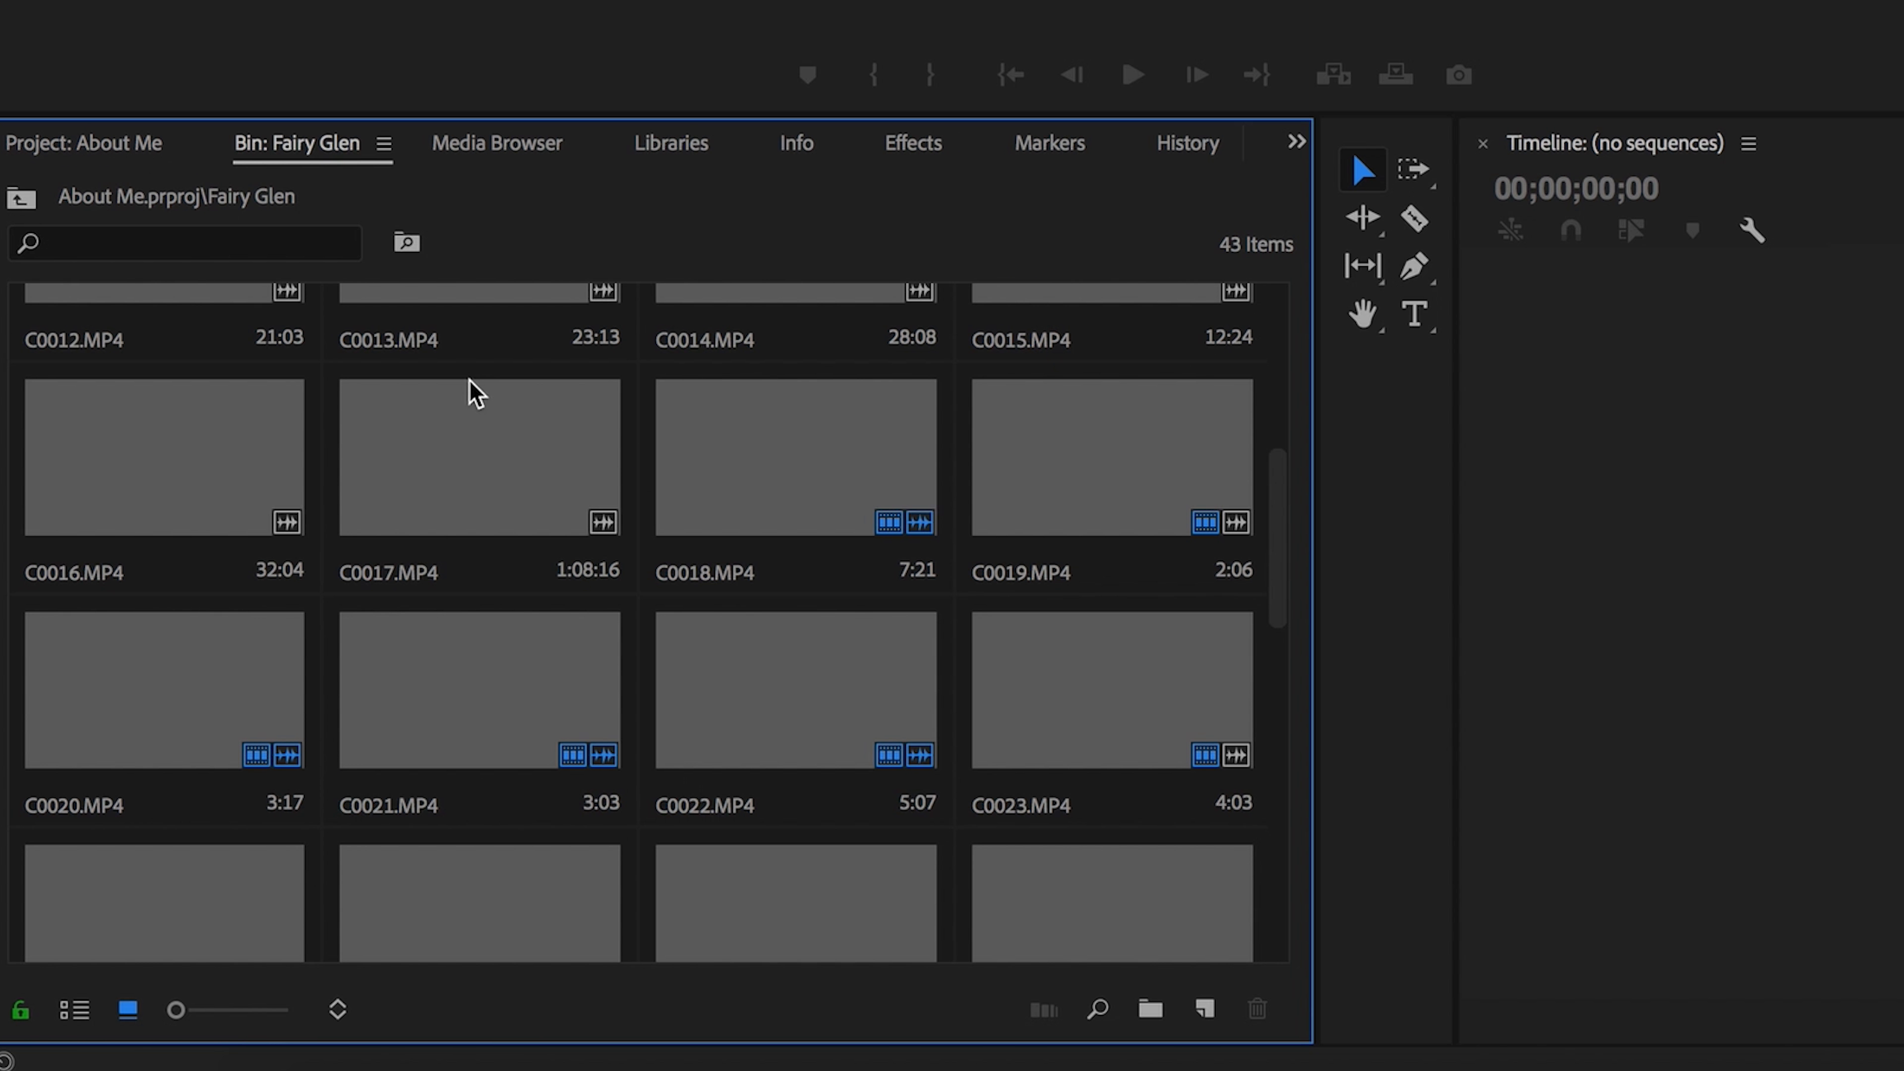
scroll(489, 495, up, 5)
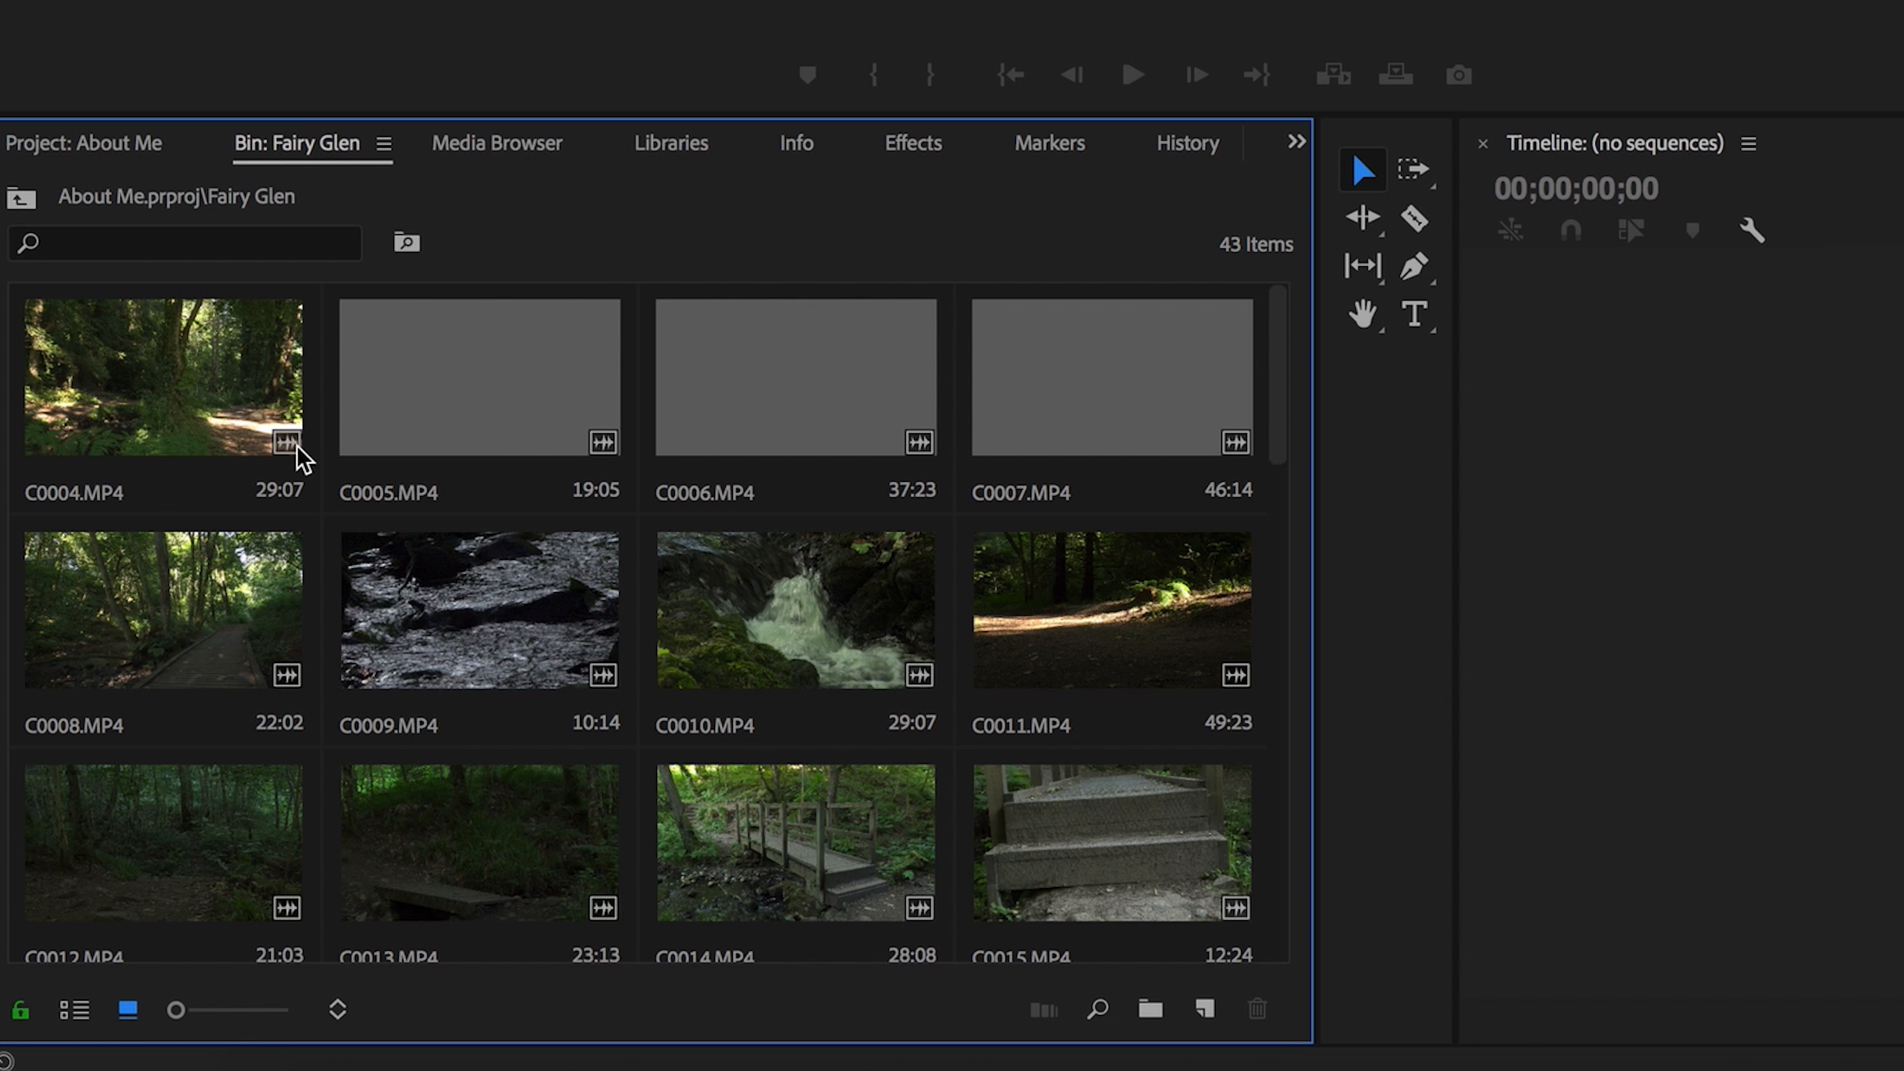
click(199, 424)
click(484, 420)
click(784, 651)
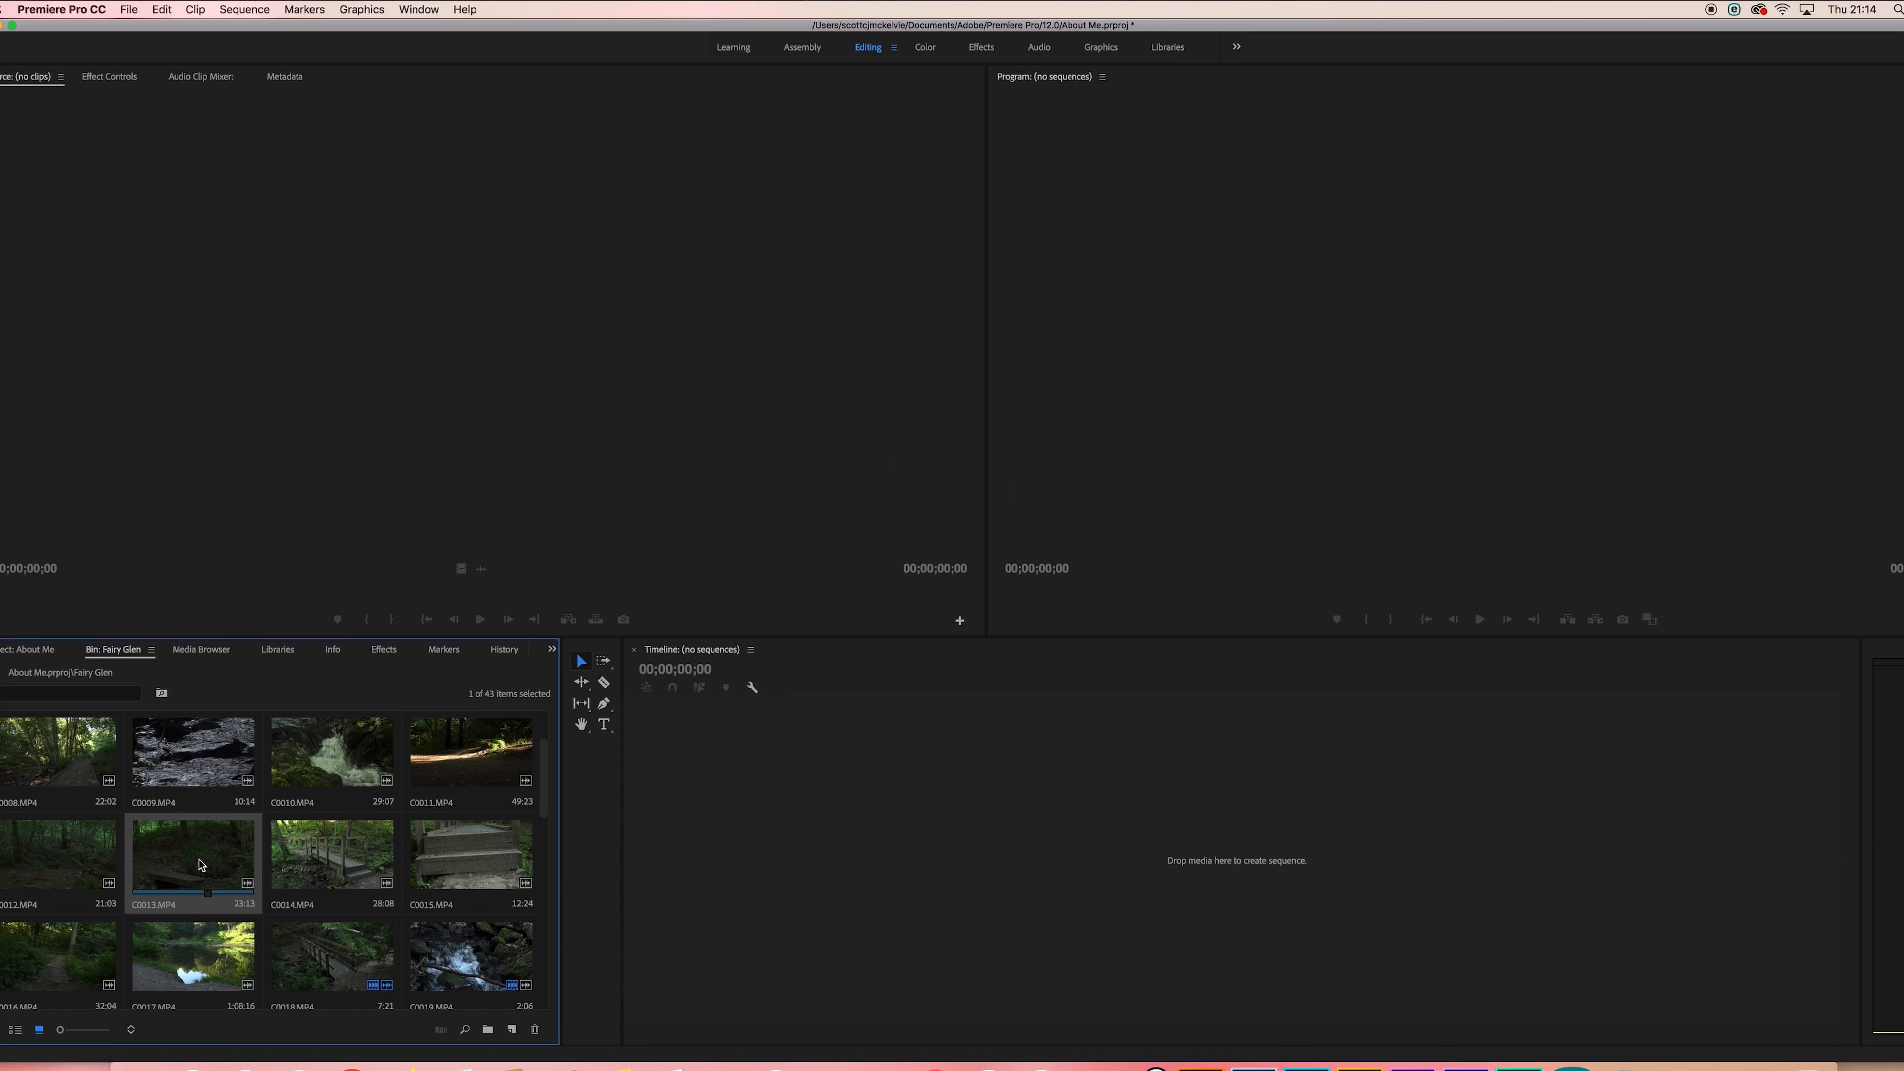
drag(202, 866, 667, 897)
key(super+s)
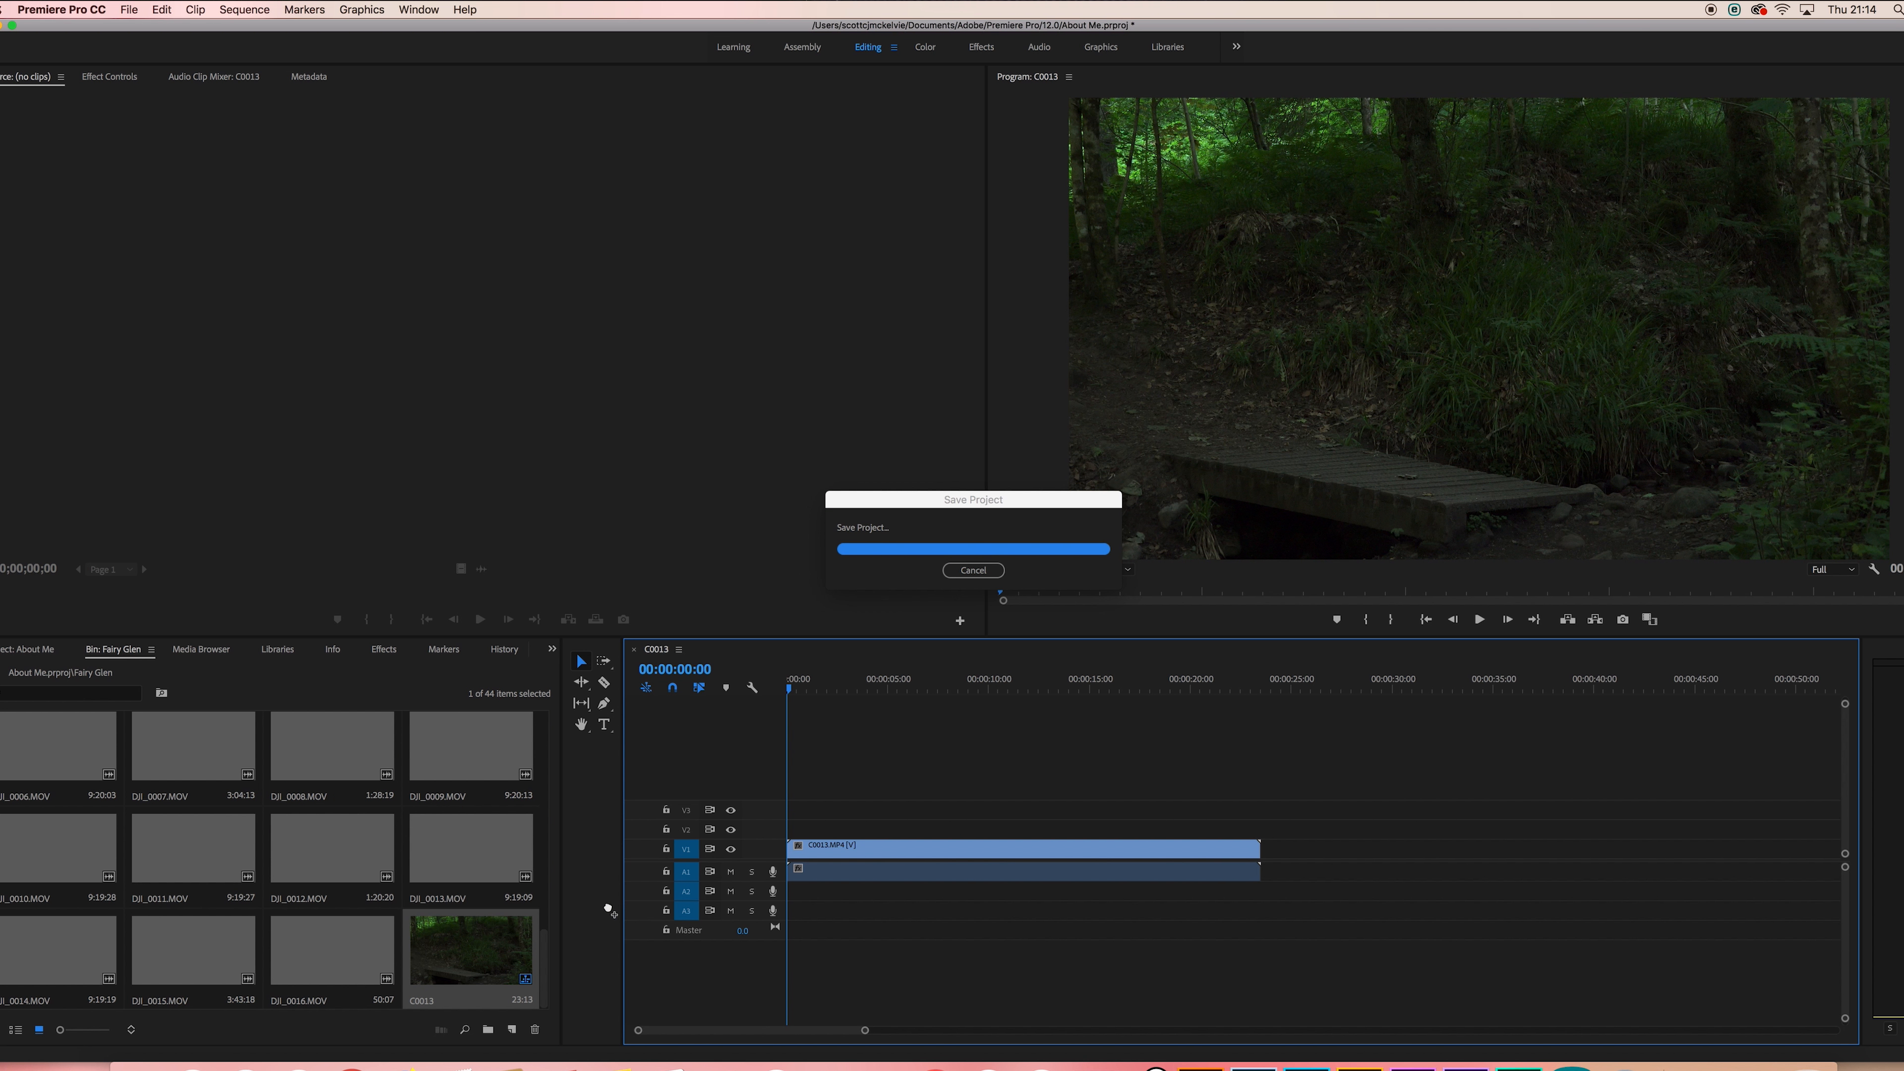
Add clip C0014.MP4 from the Fairy Glen bin directly after C0013.MP4 on Video 1
scroll(331, 863, up, 10)
click(329, 861)
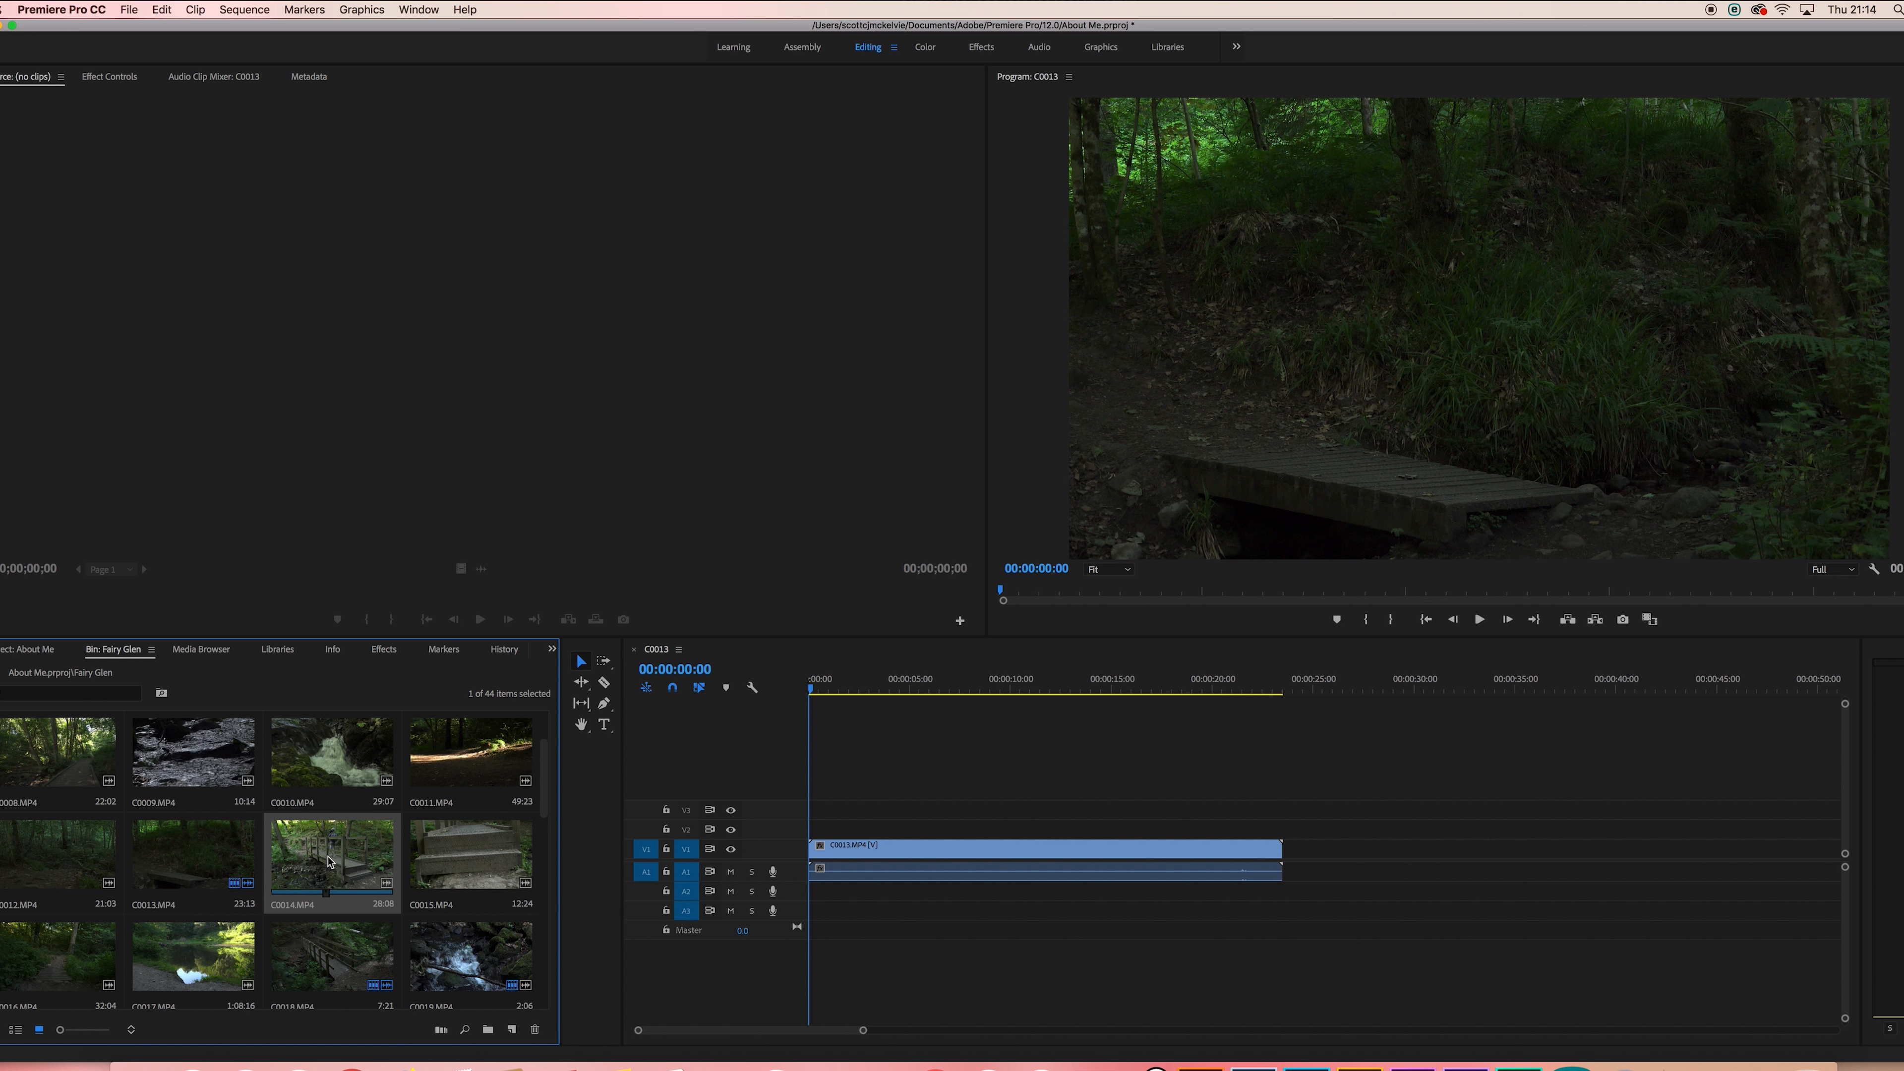
drag(365, 860, 1290, 851)
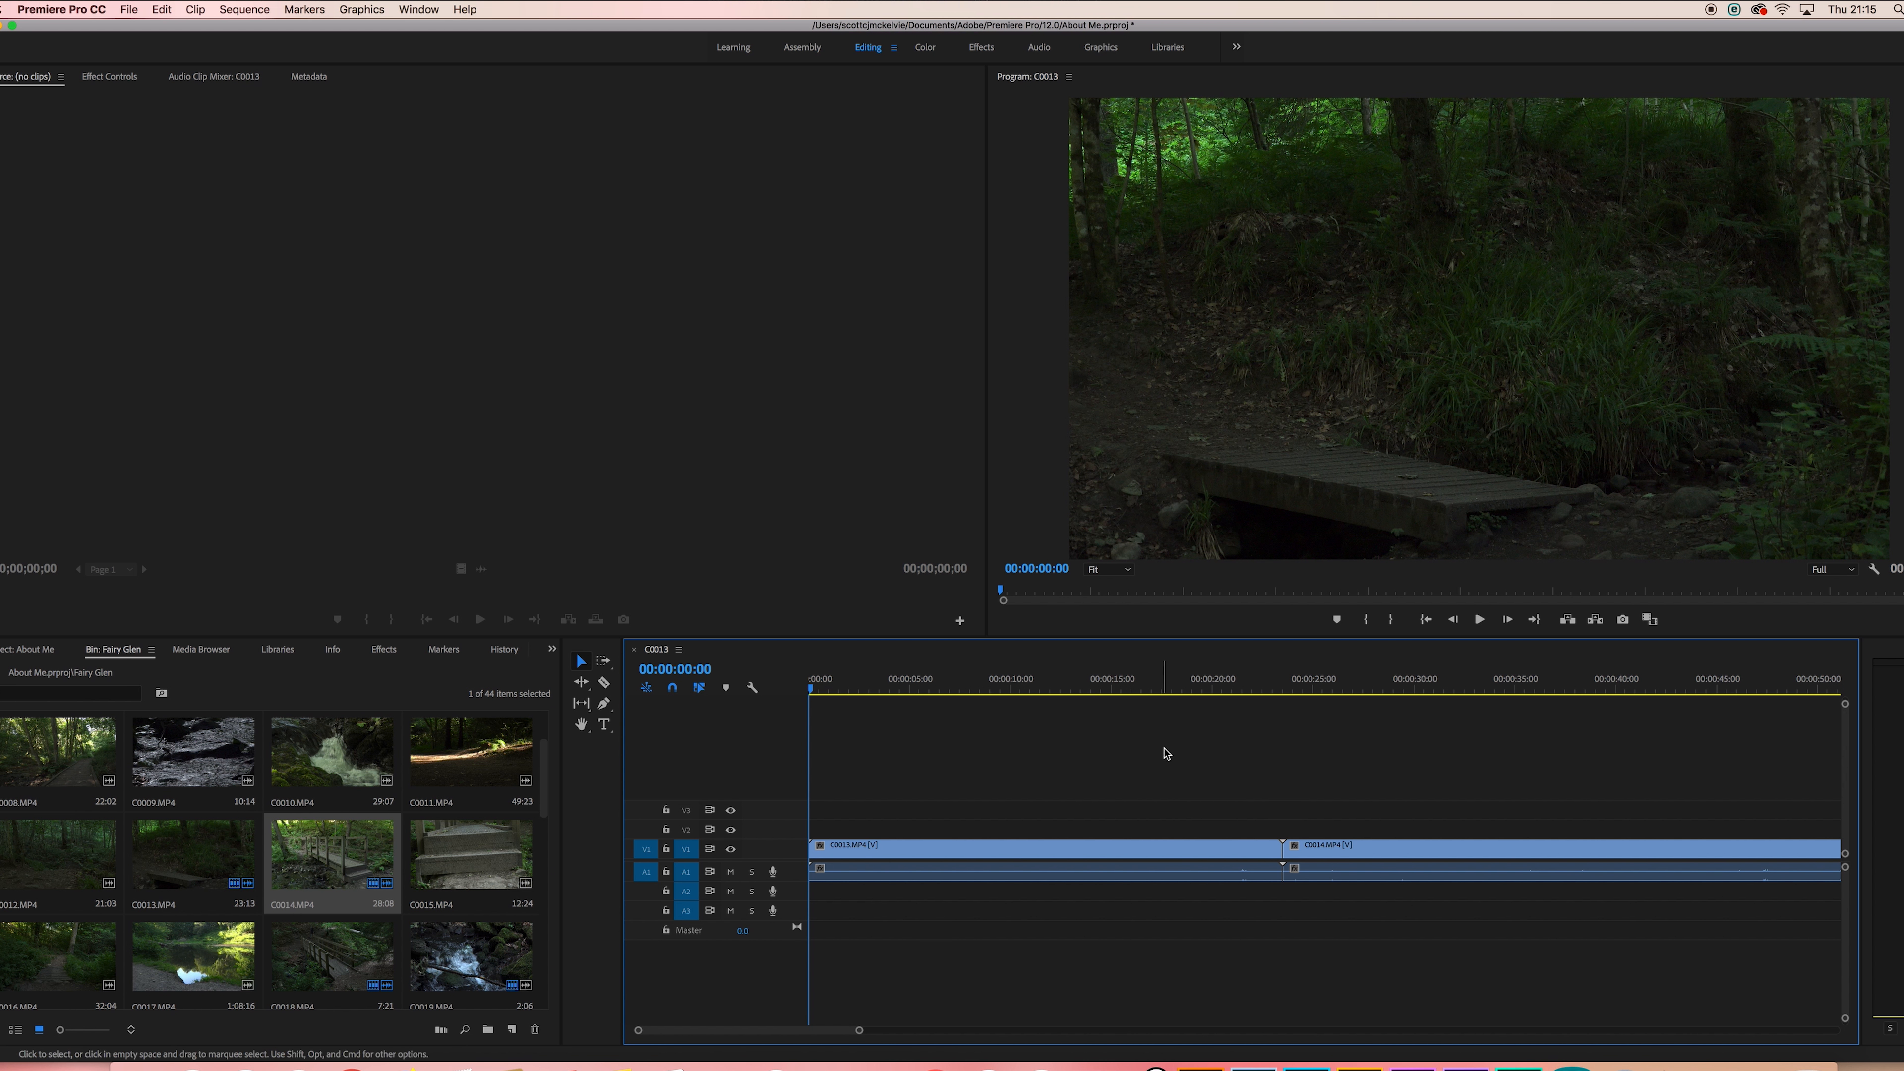
Play the sequence across the cut between C0013.MP4 and C0014.MP4, starting at 00:00:22:00
drag(1245, 689, 1255, 685)
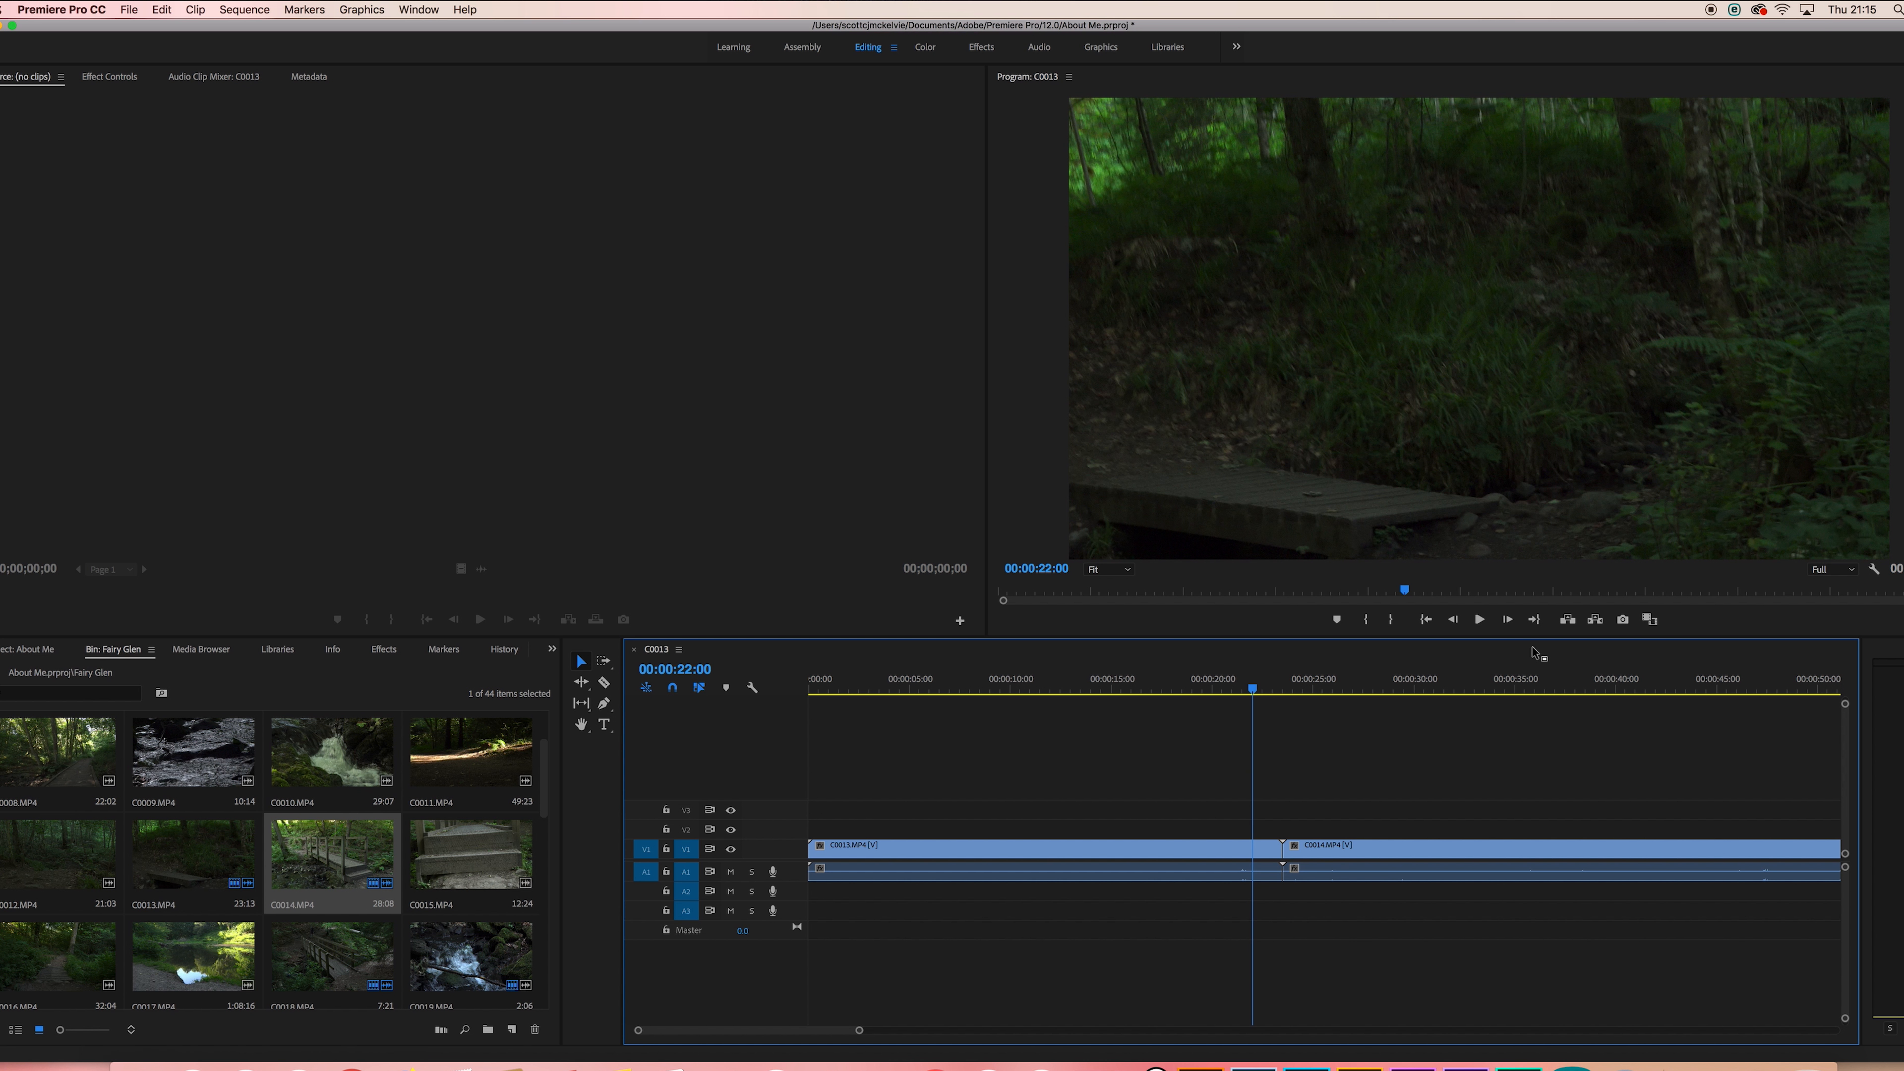
click(1480, 621)
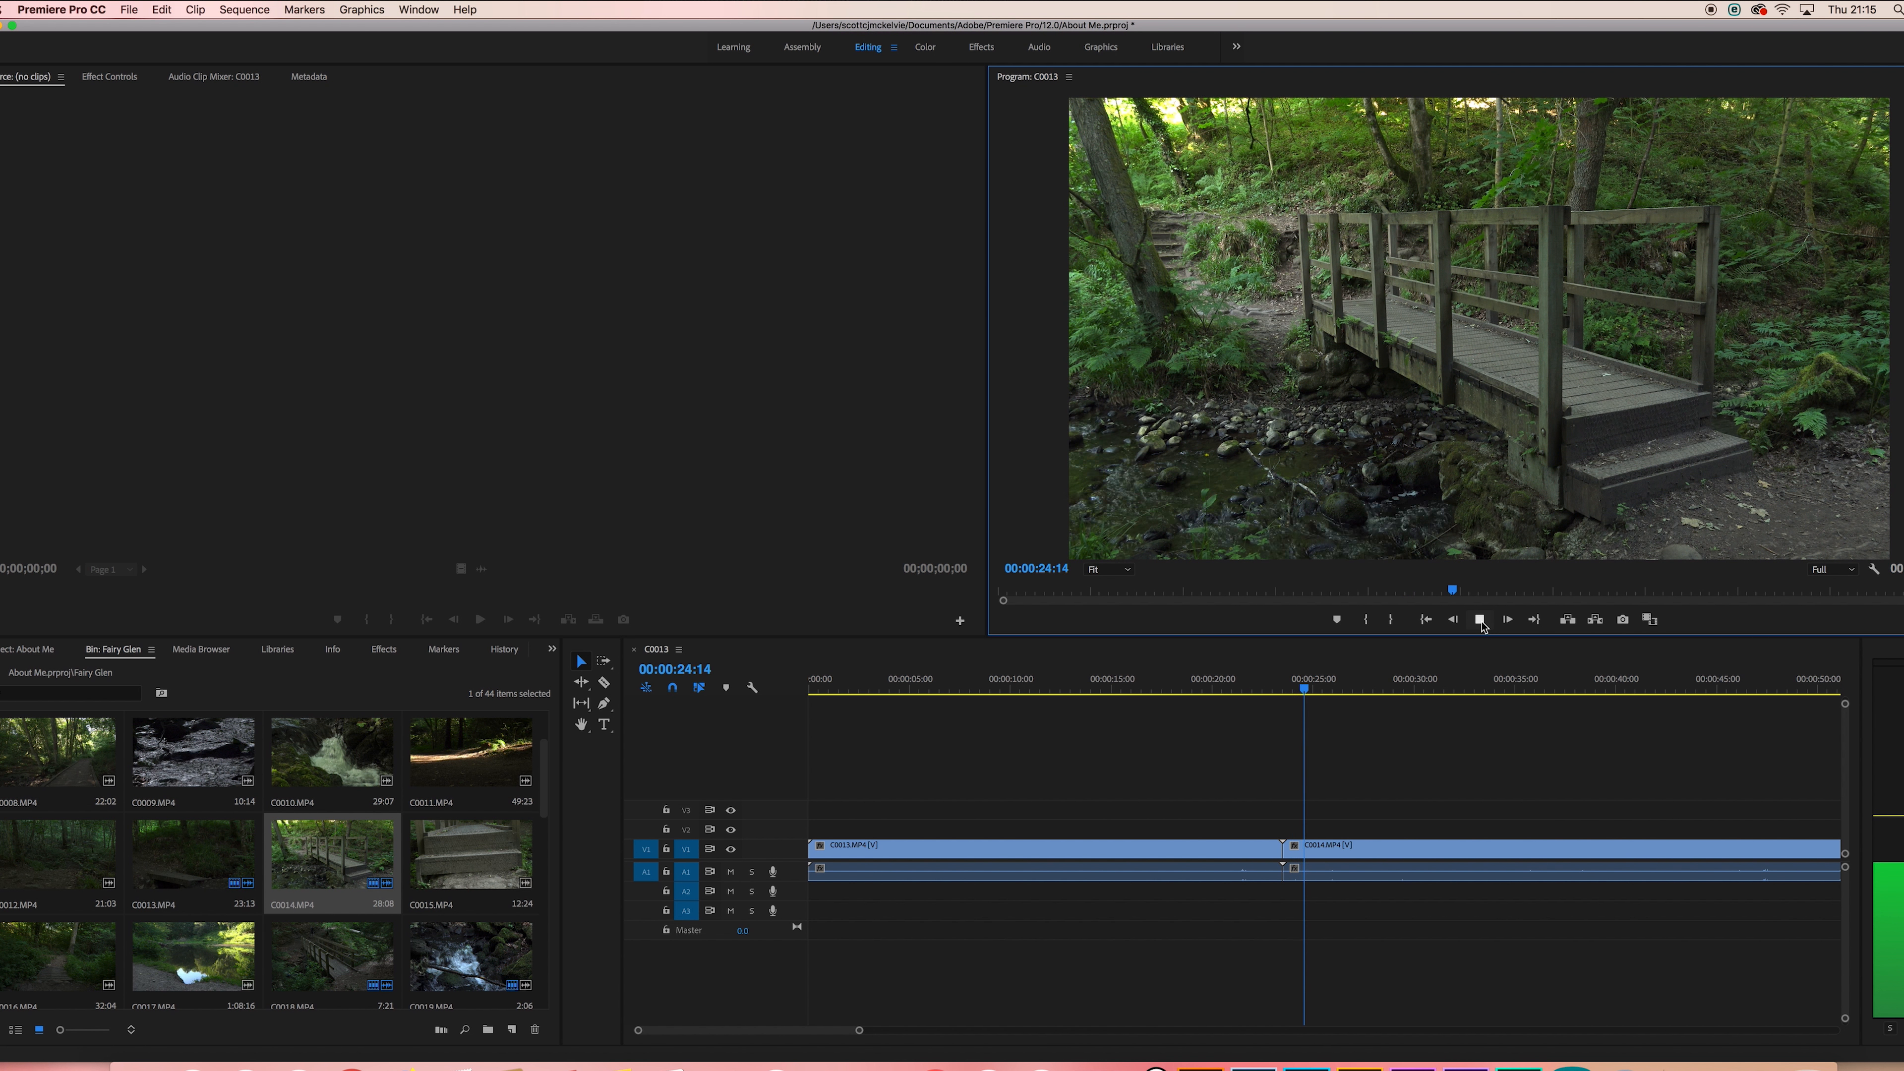
click(1481, 620)
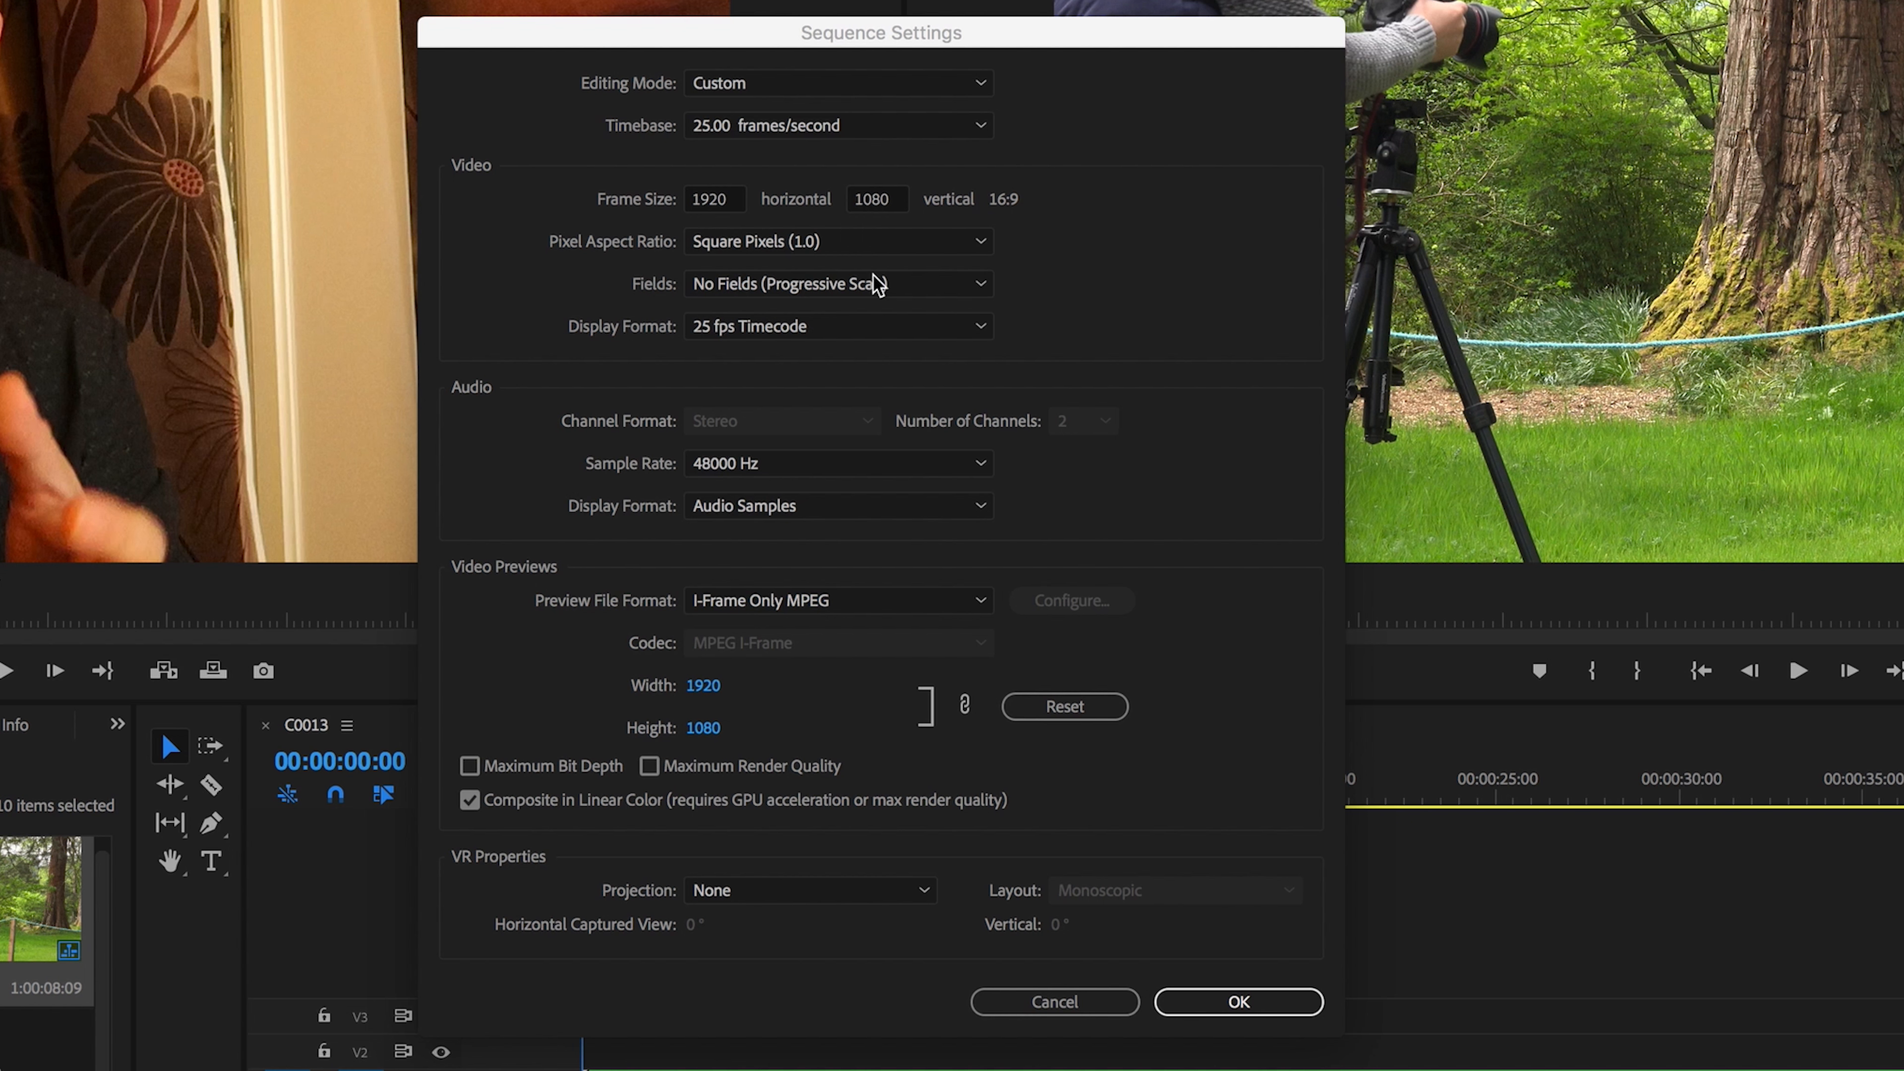
Accept the 1920 × 1080, 25 fps sequence settings and select the C0009 picture at the start of the sequence
click(1283, 1005)
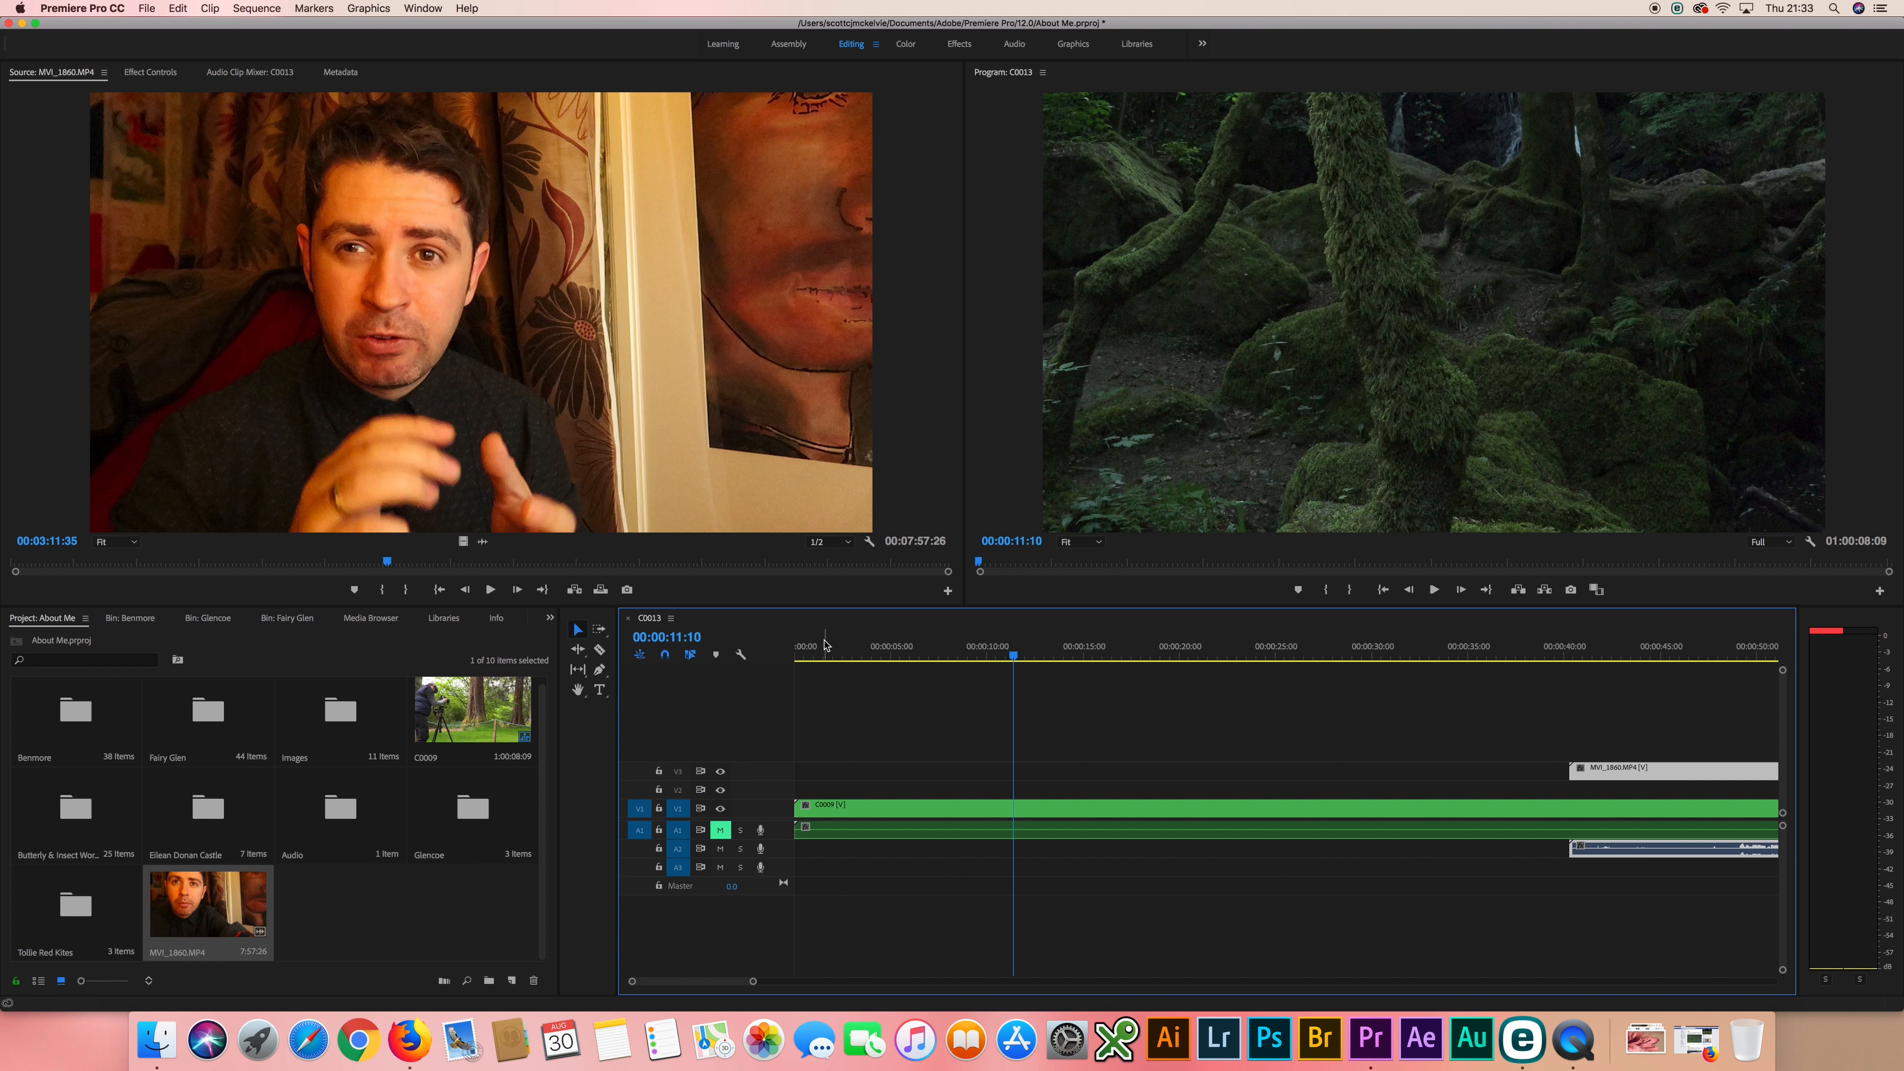
key(Home)
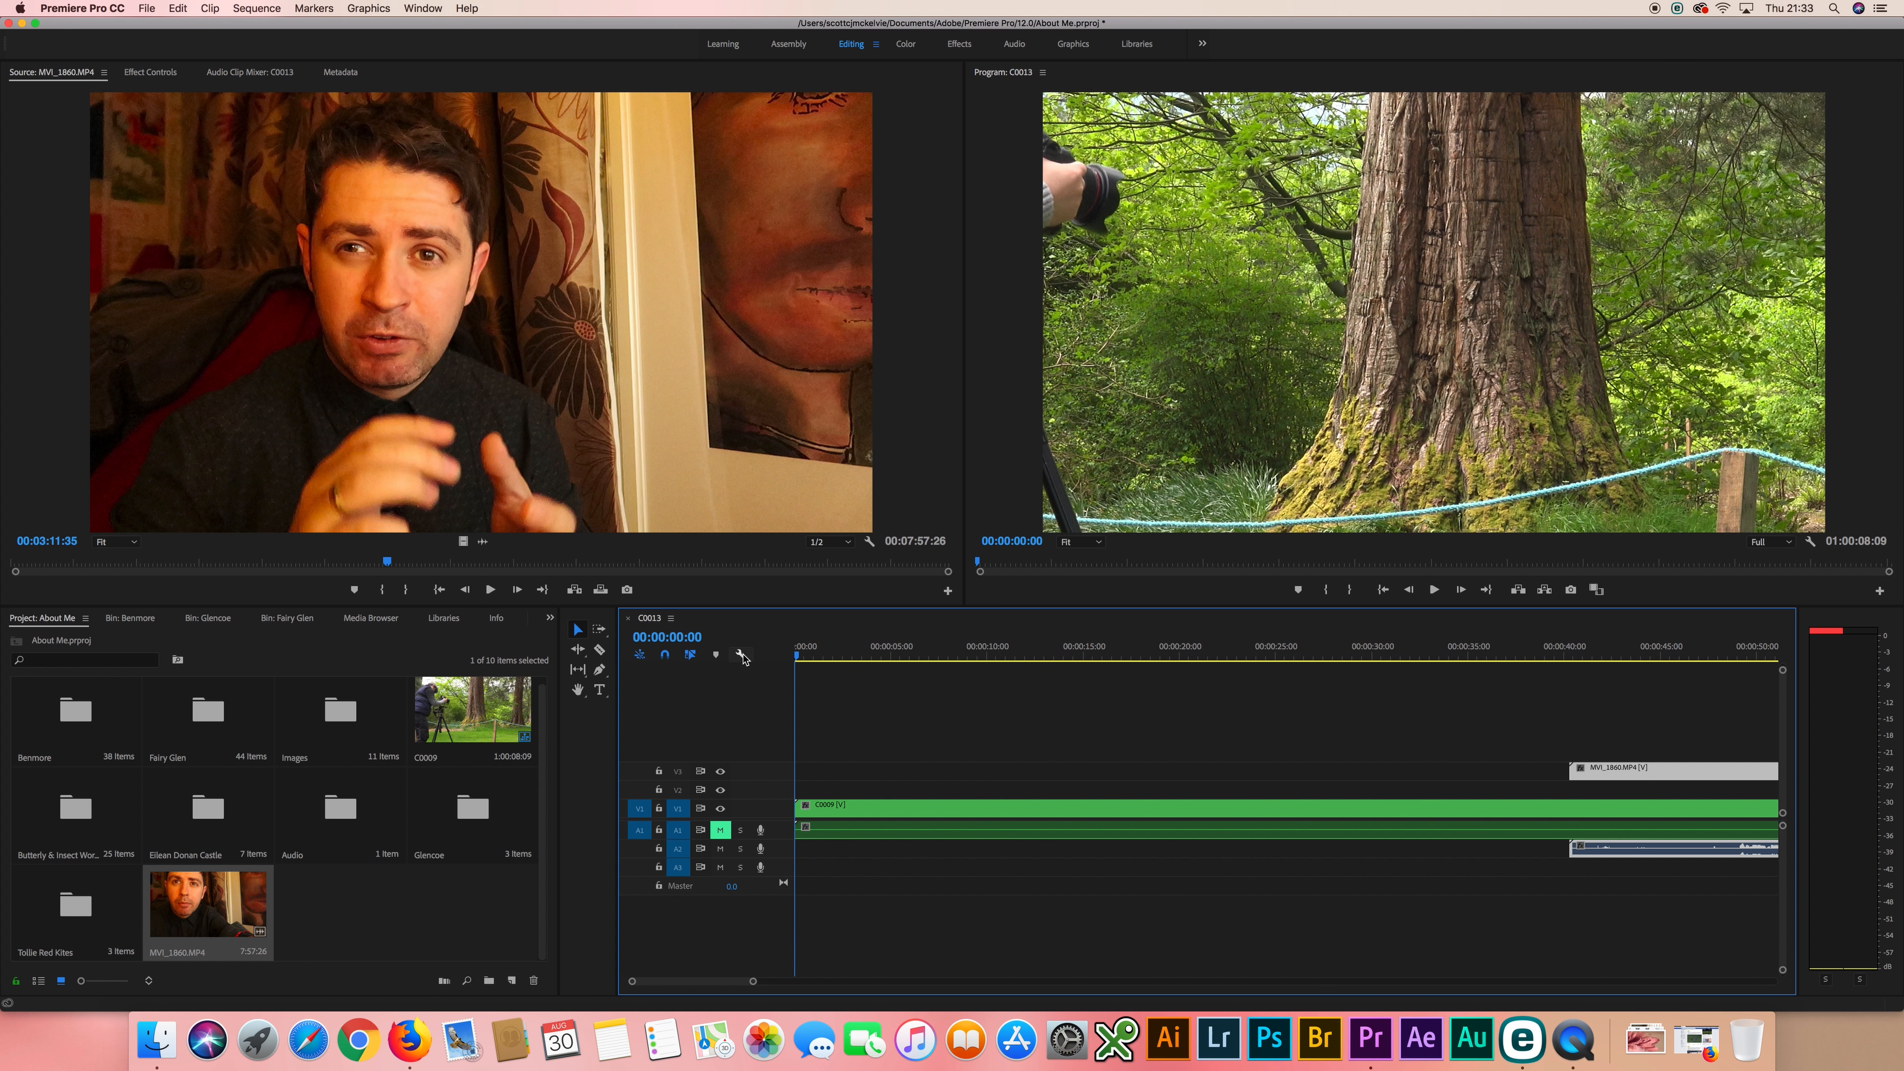
click(1625, 169)
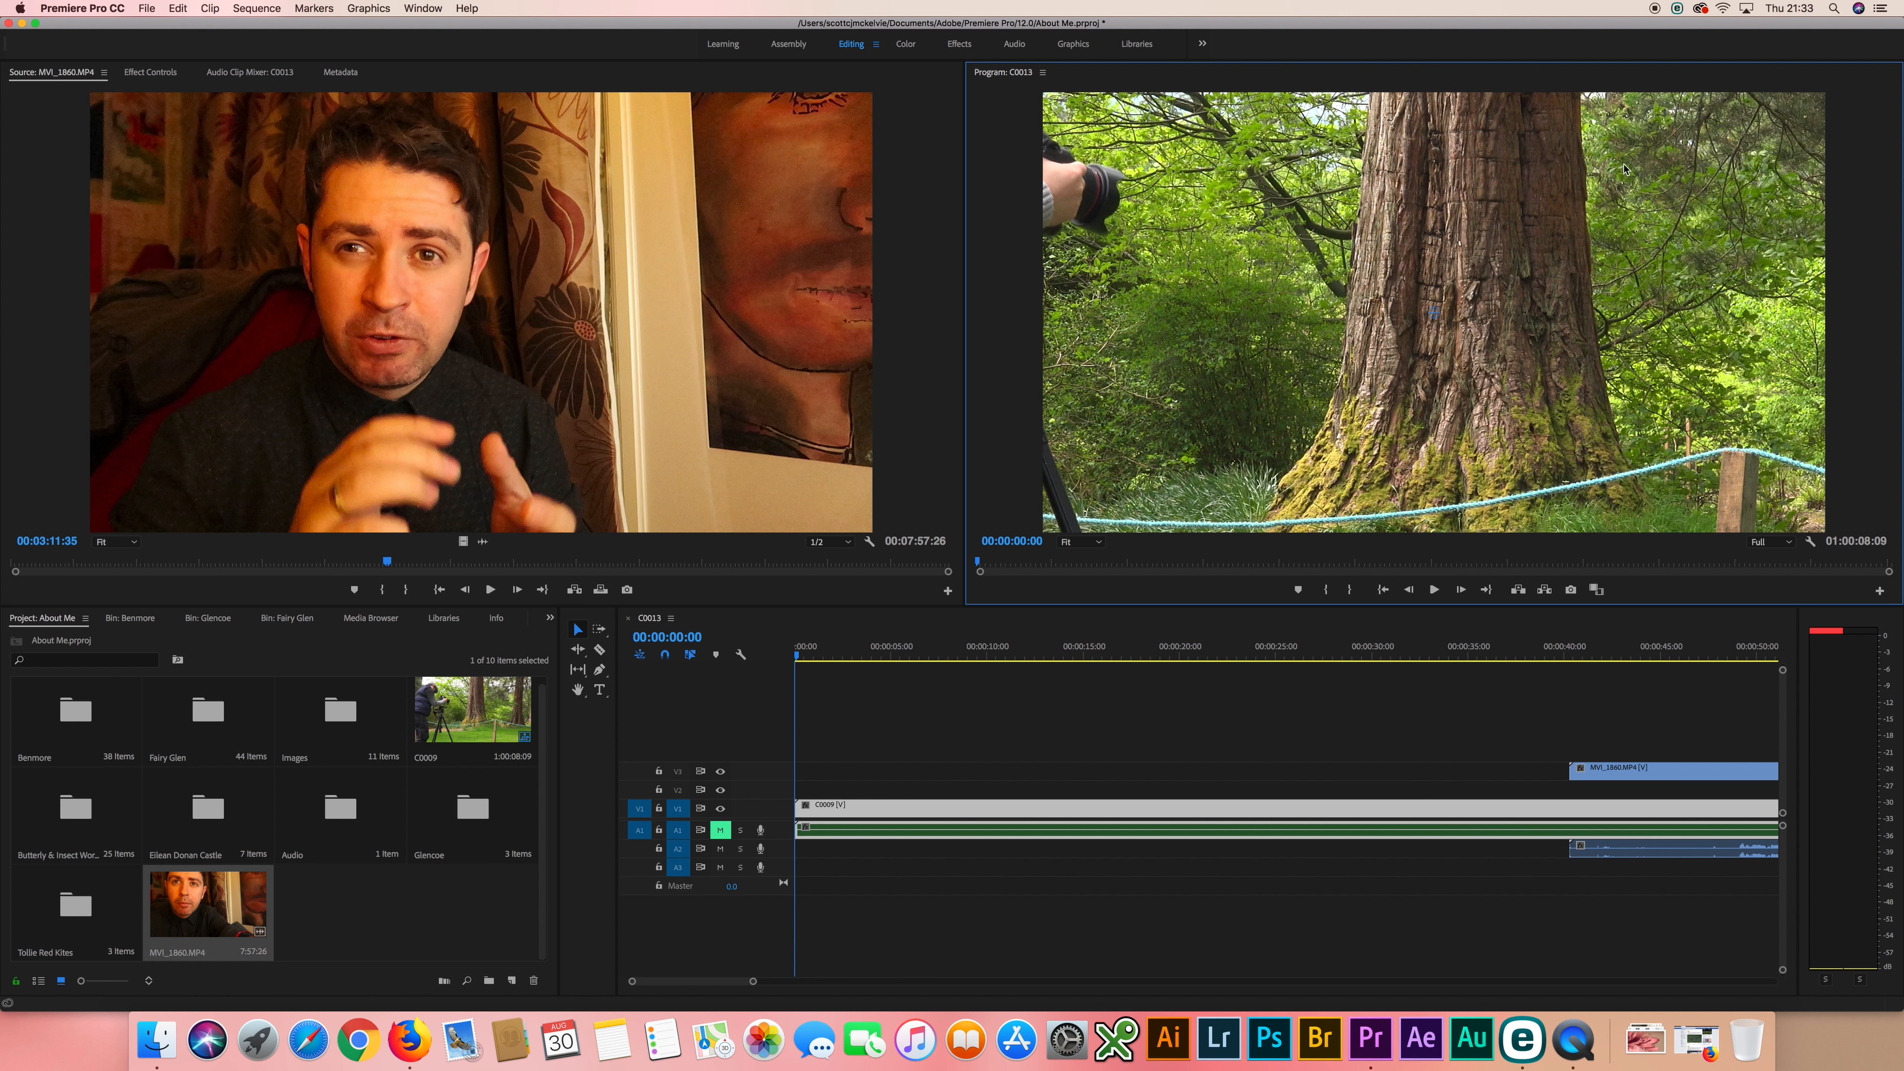
Scale down the C0009 picture and reposition it to fill the frame with the photographer and the large tree
drag(1764, 156, 1372, 378)
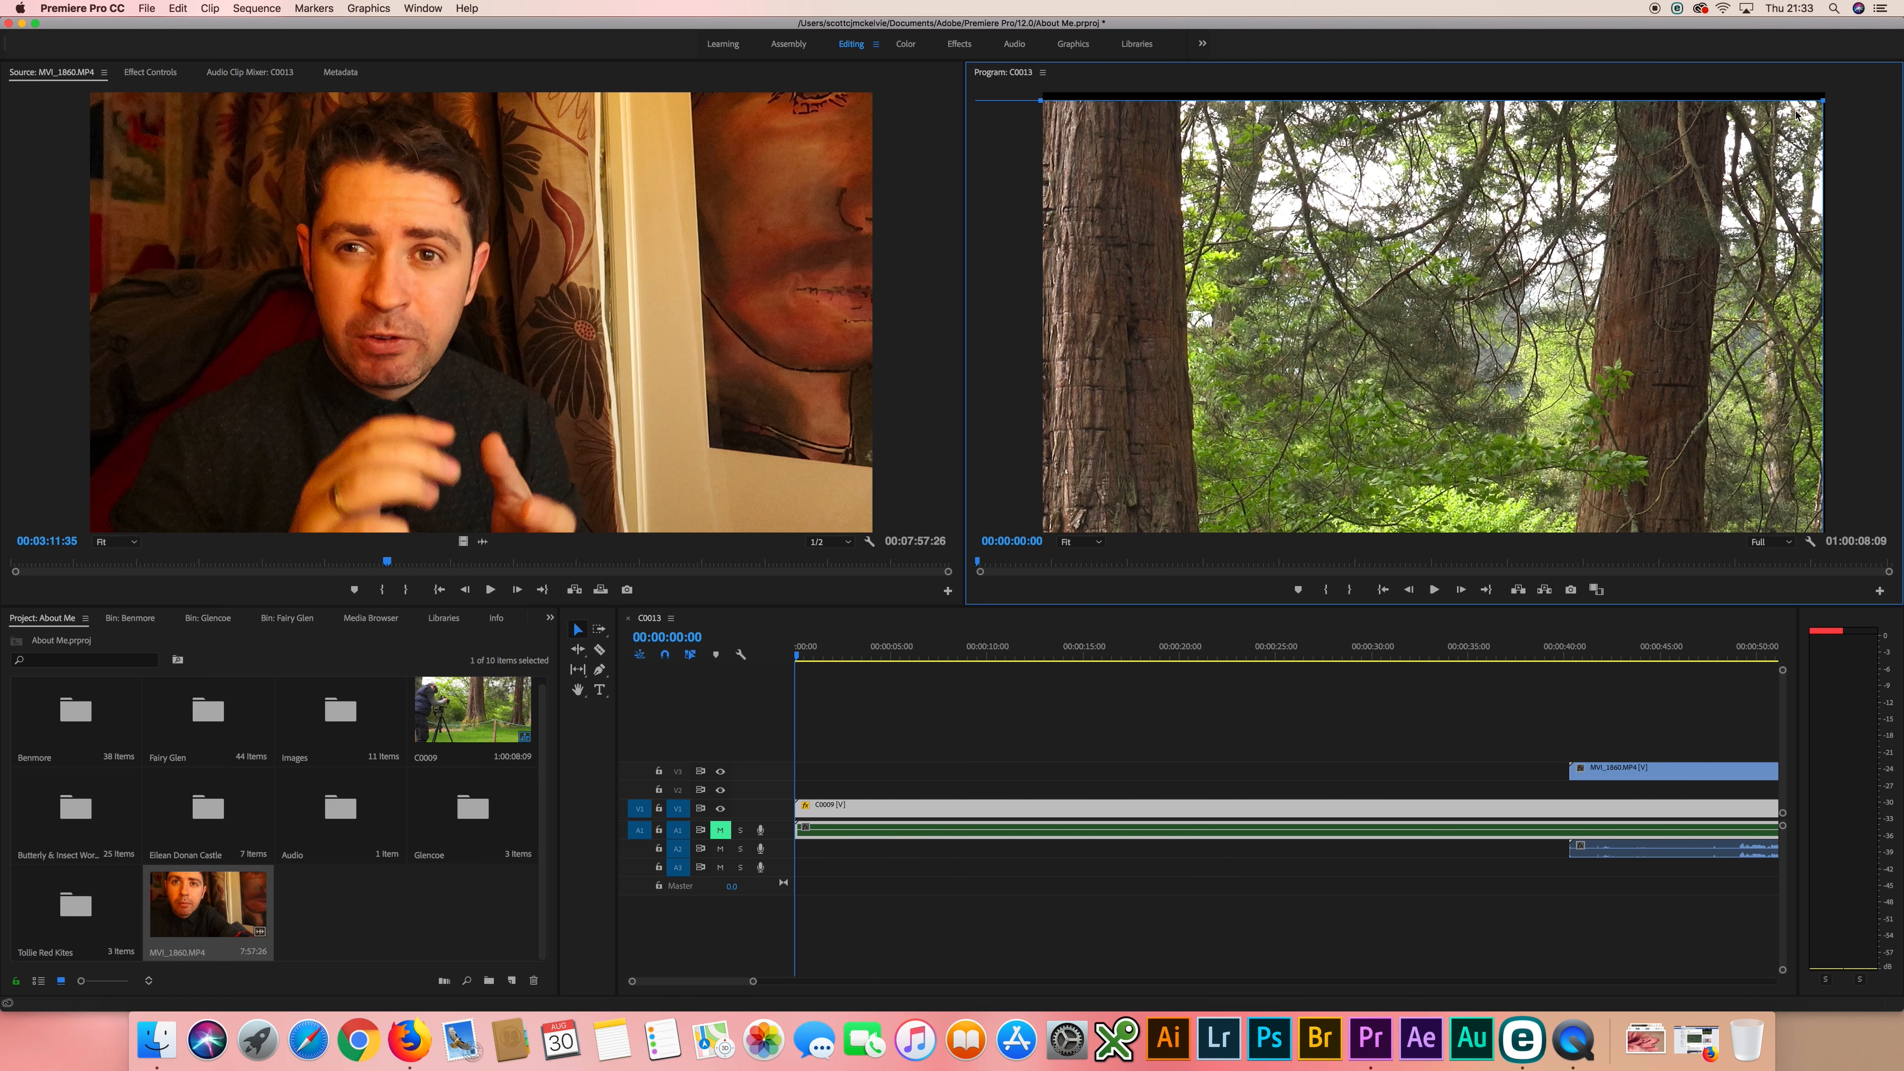
drag(1824, 102, 1434, 273)
drag(1191, 430, 1614, 218)
drag(1483, 281, 1566, 285)
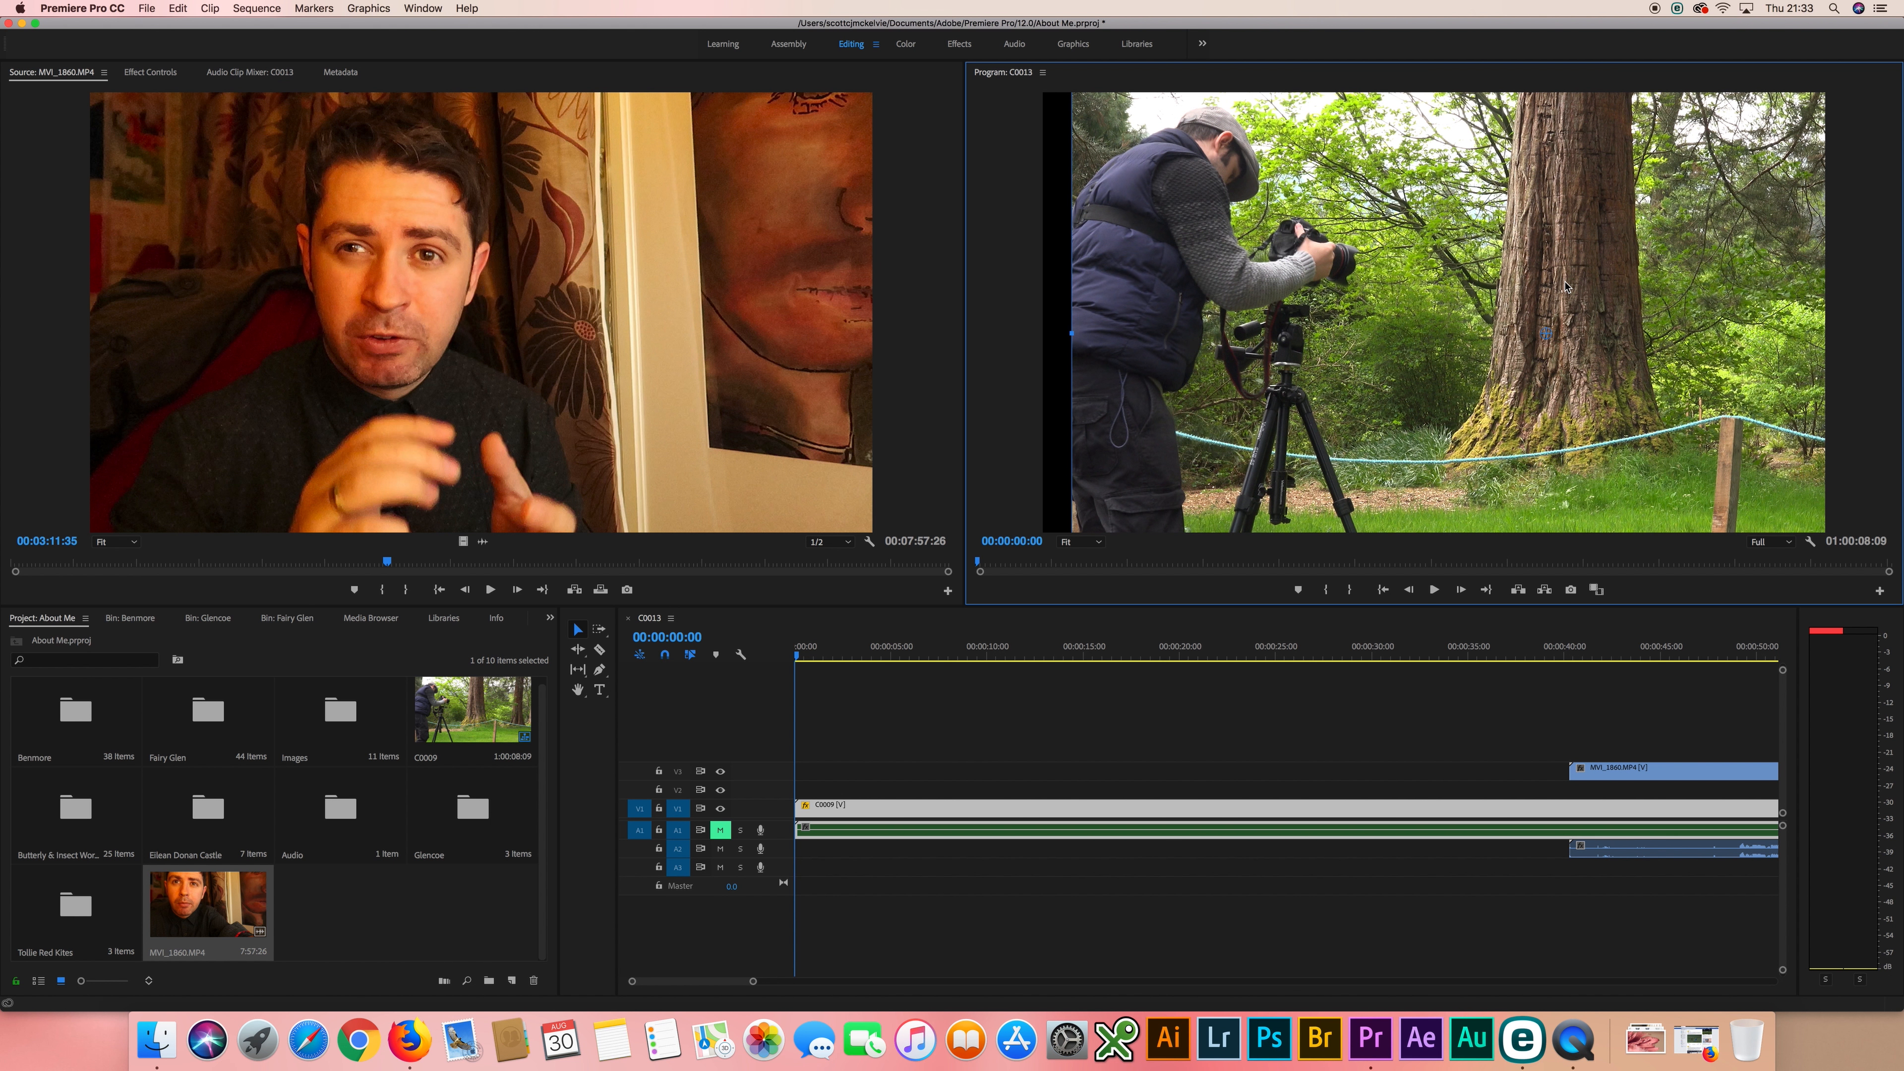
drag(1565, 287, 1500, 306)
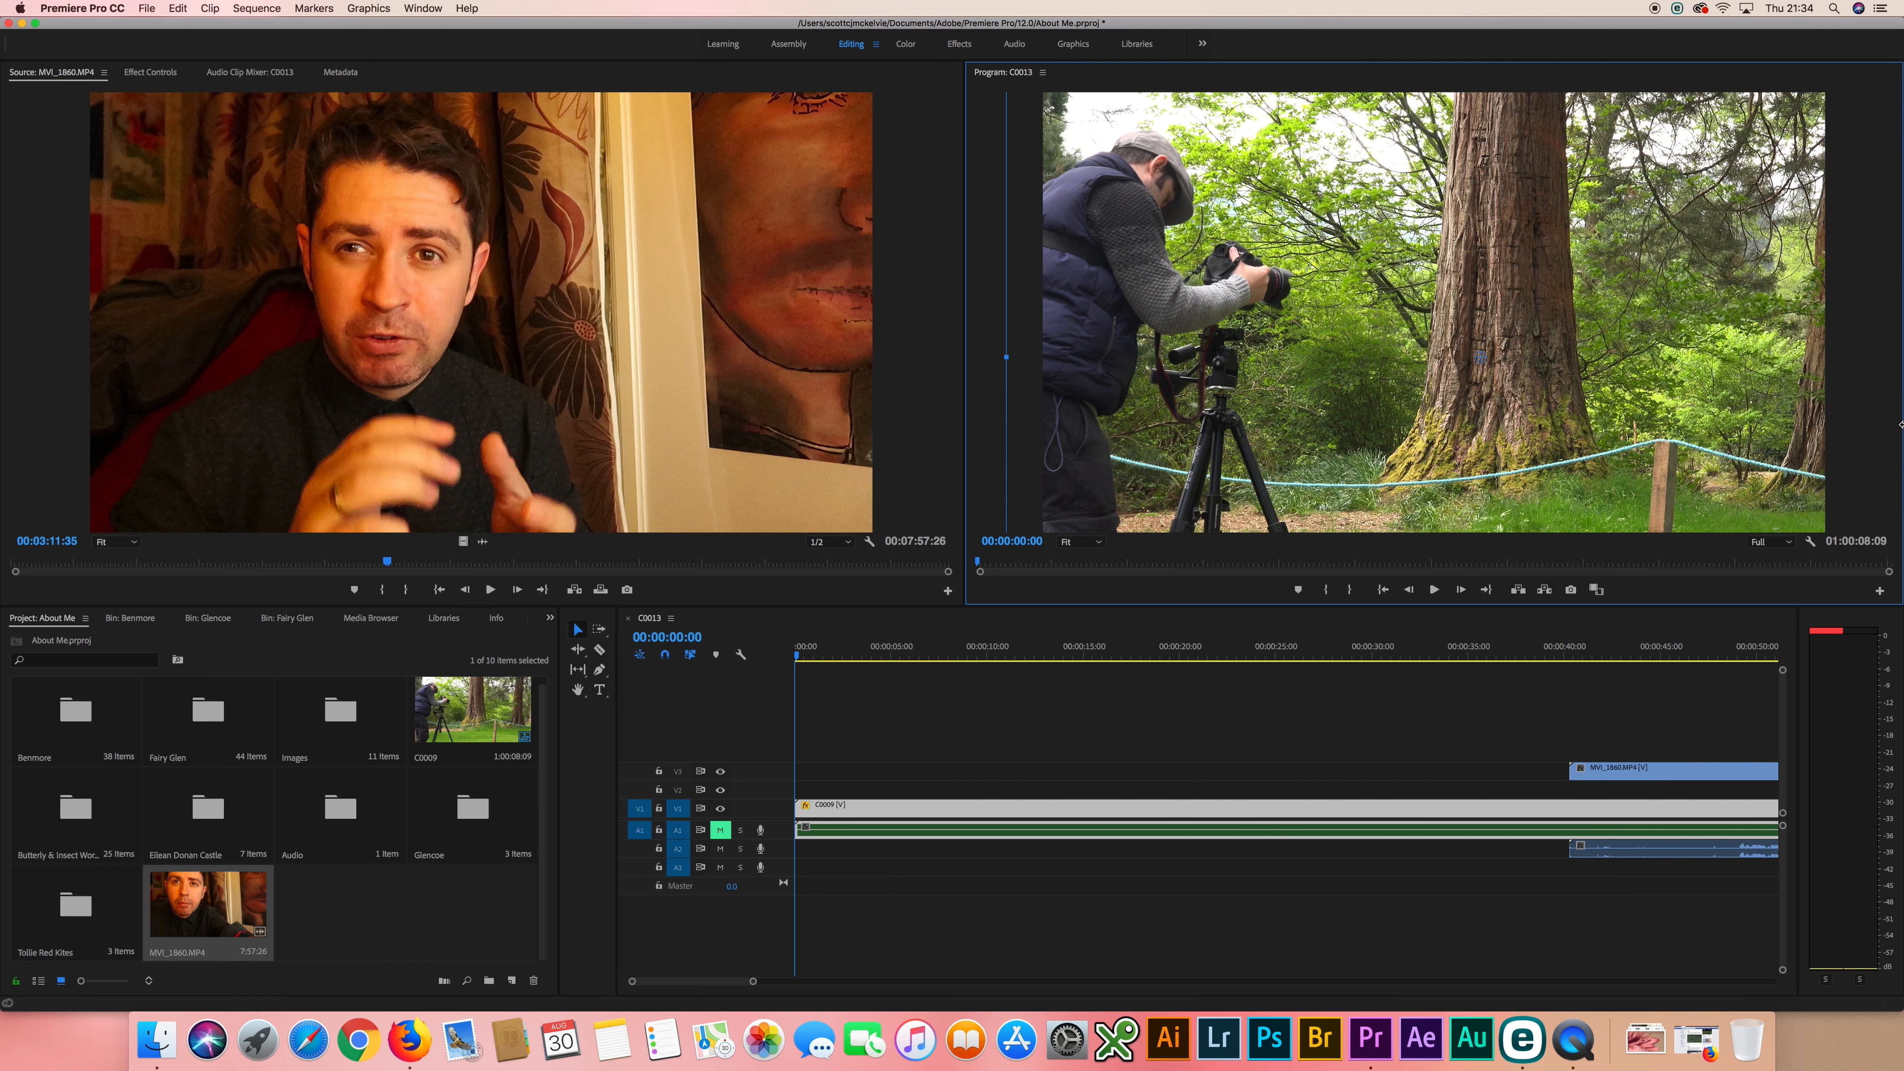
Move MVI_1860.MP4 to the start of the sequence on Video 2 and preview it at 00:00:16:16
drag(1669, 773, 894, 789)
click(823, 657)
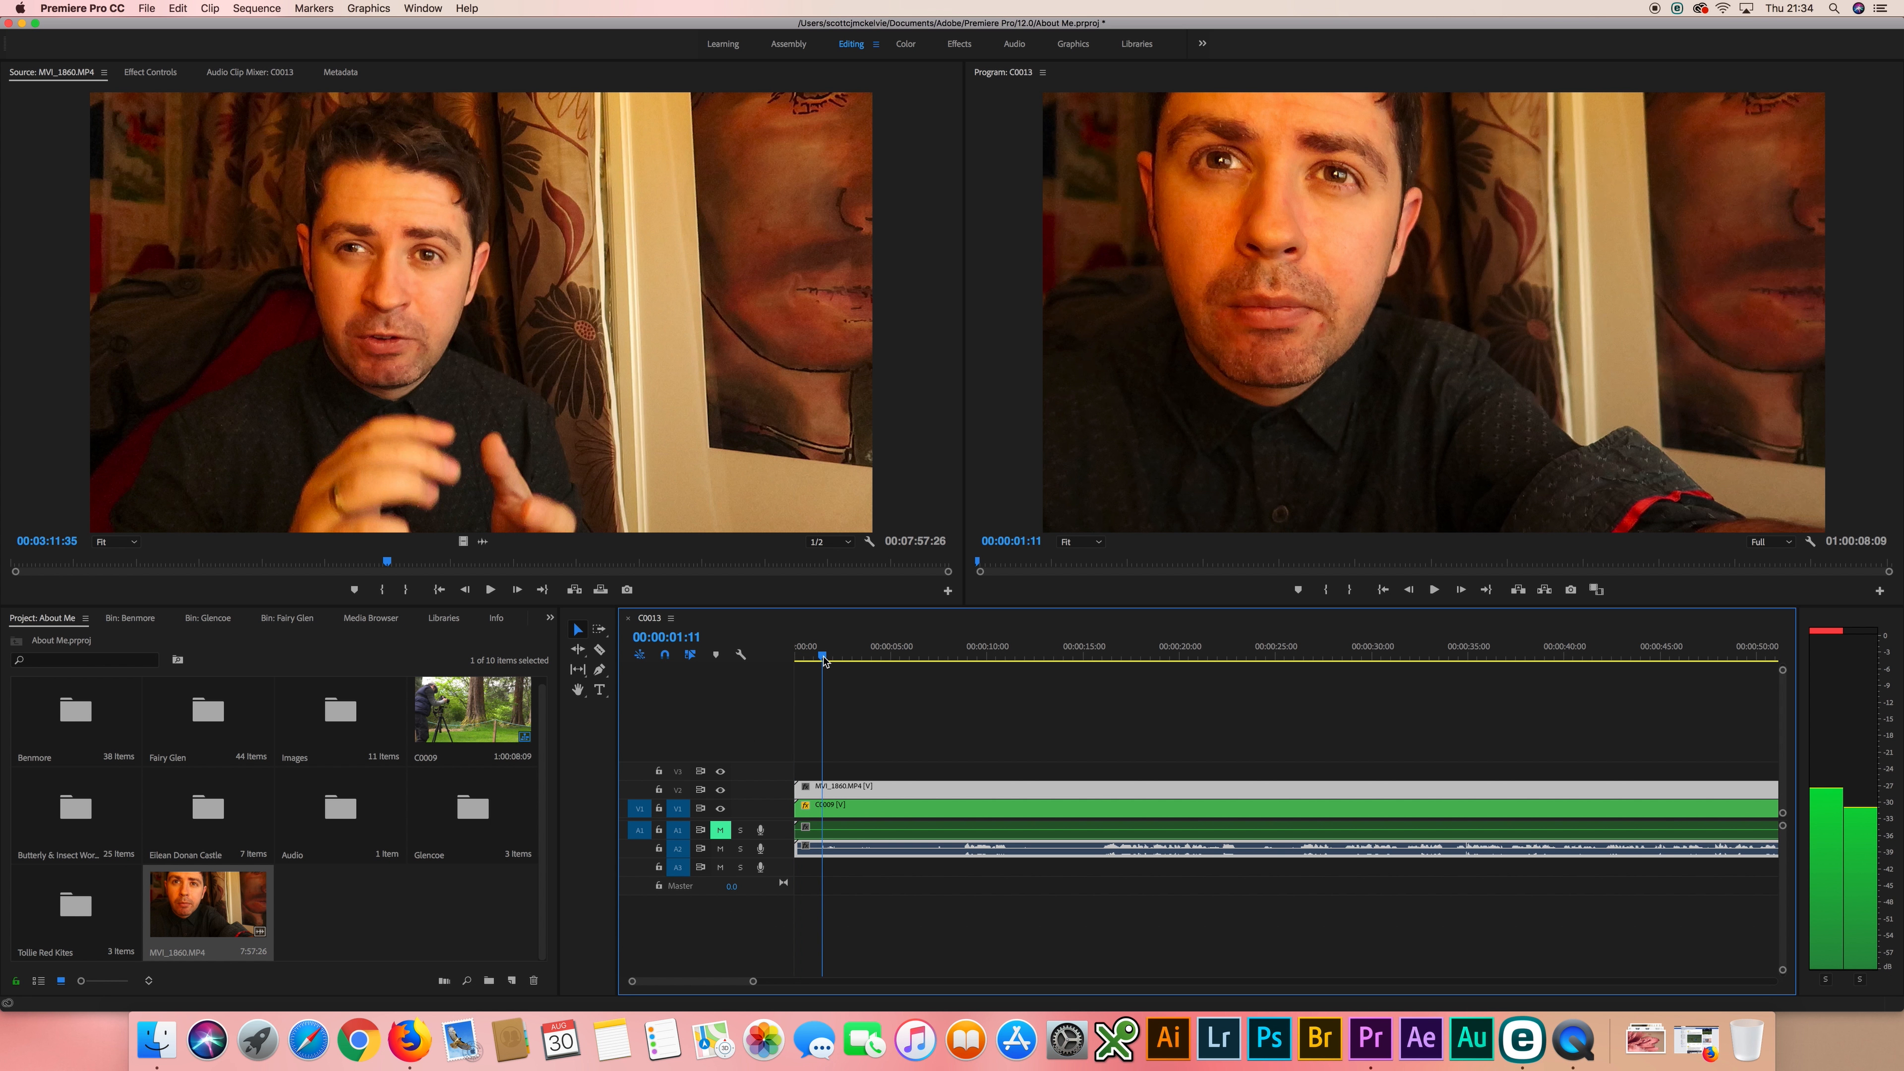
key(Left)
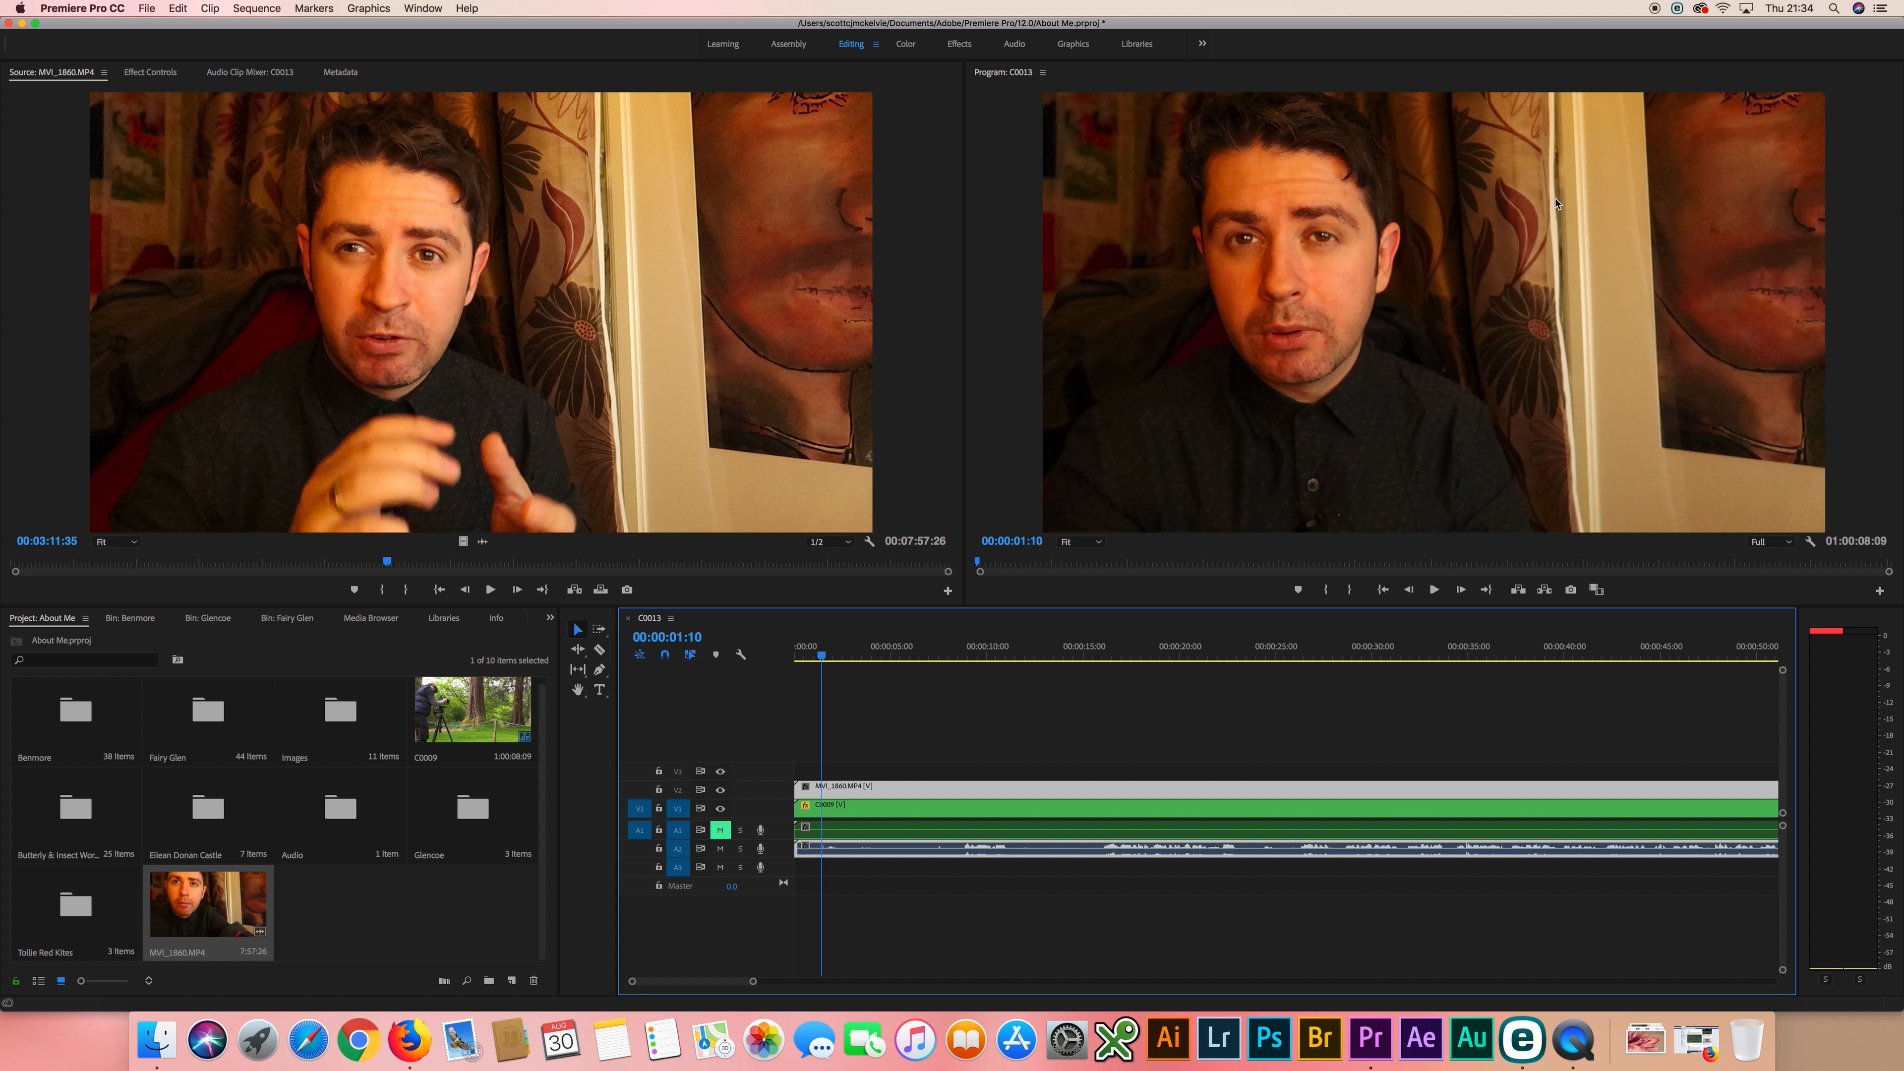
click(1115, 652)
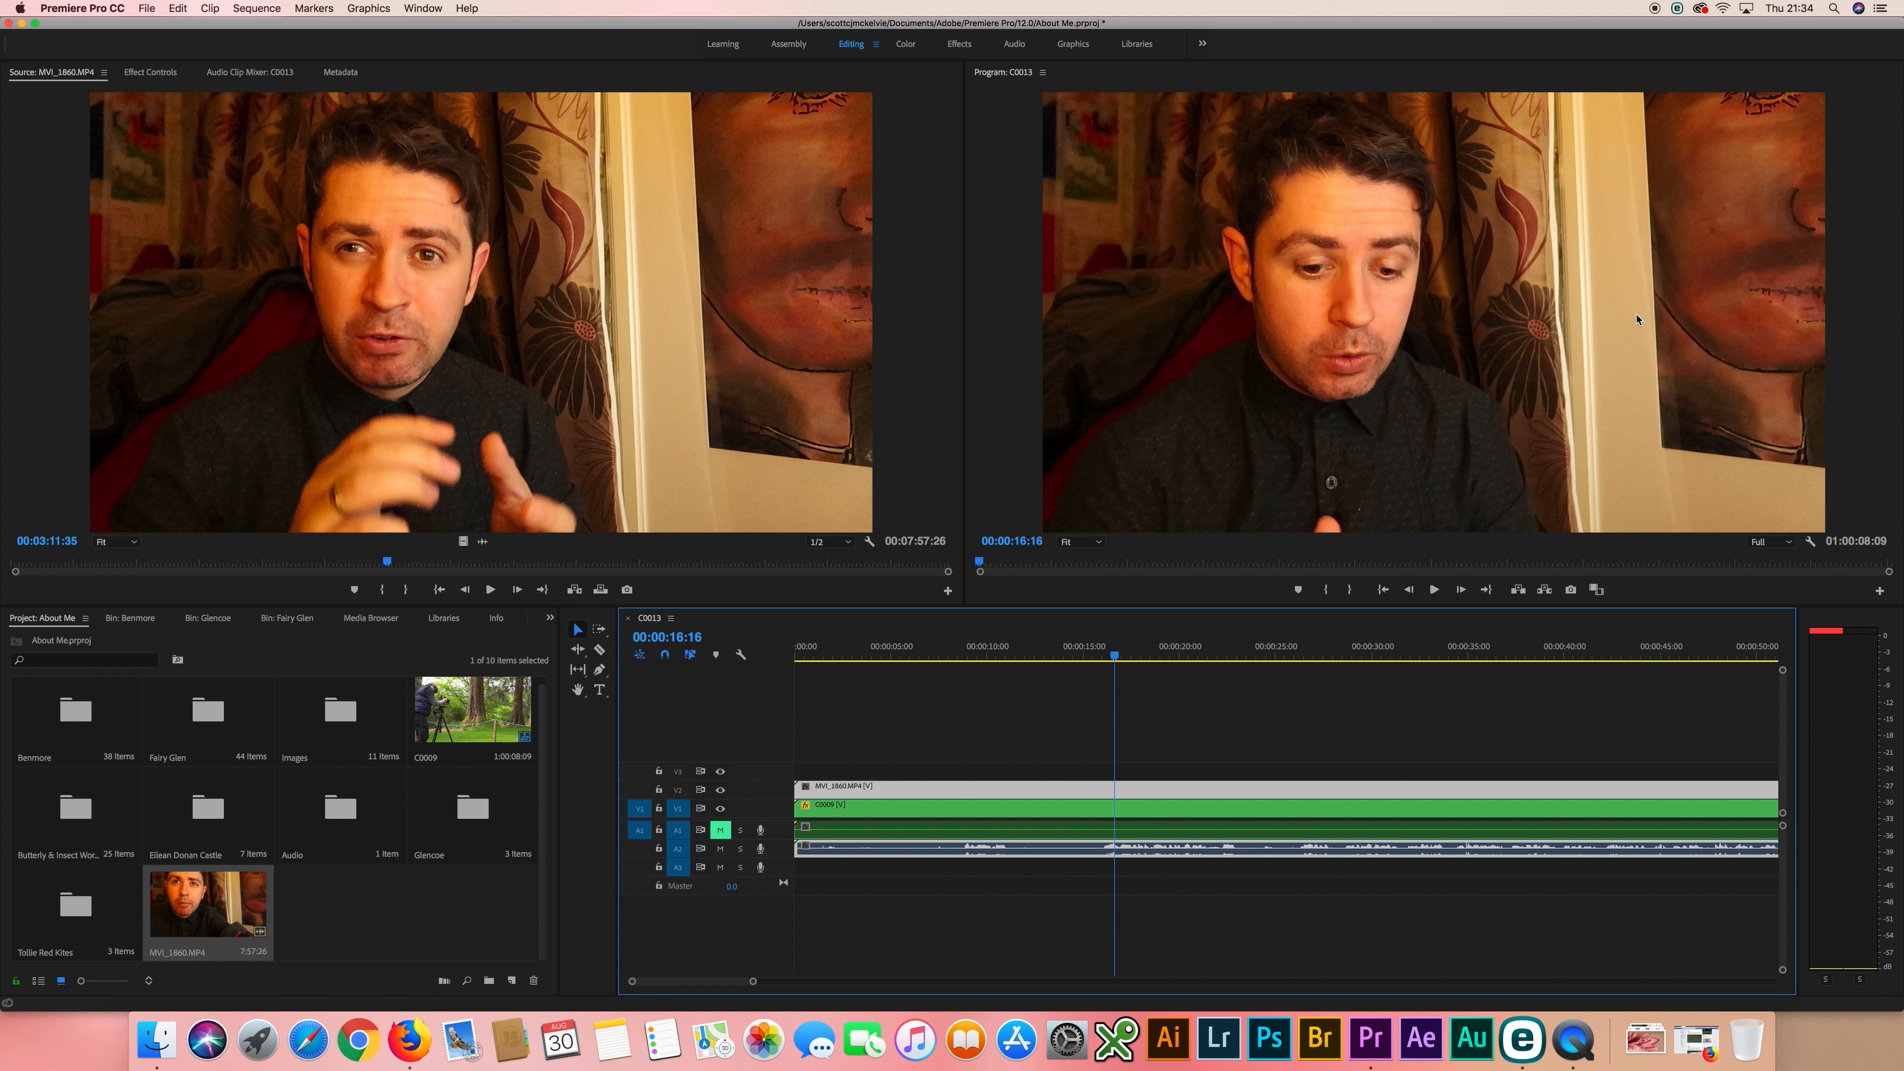
Select the MVI_1860.MP4 picture and shrink and reposition it so the footage on the track beneath shows around it
click(1774, 204)
click(1774, 203)
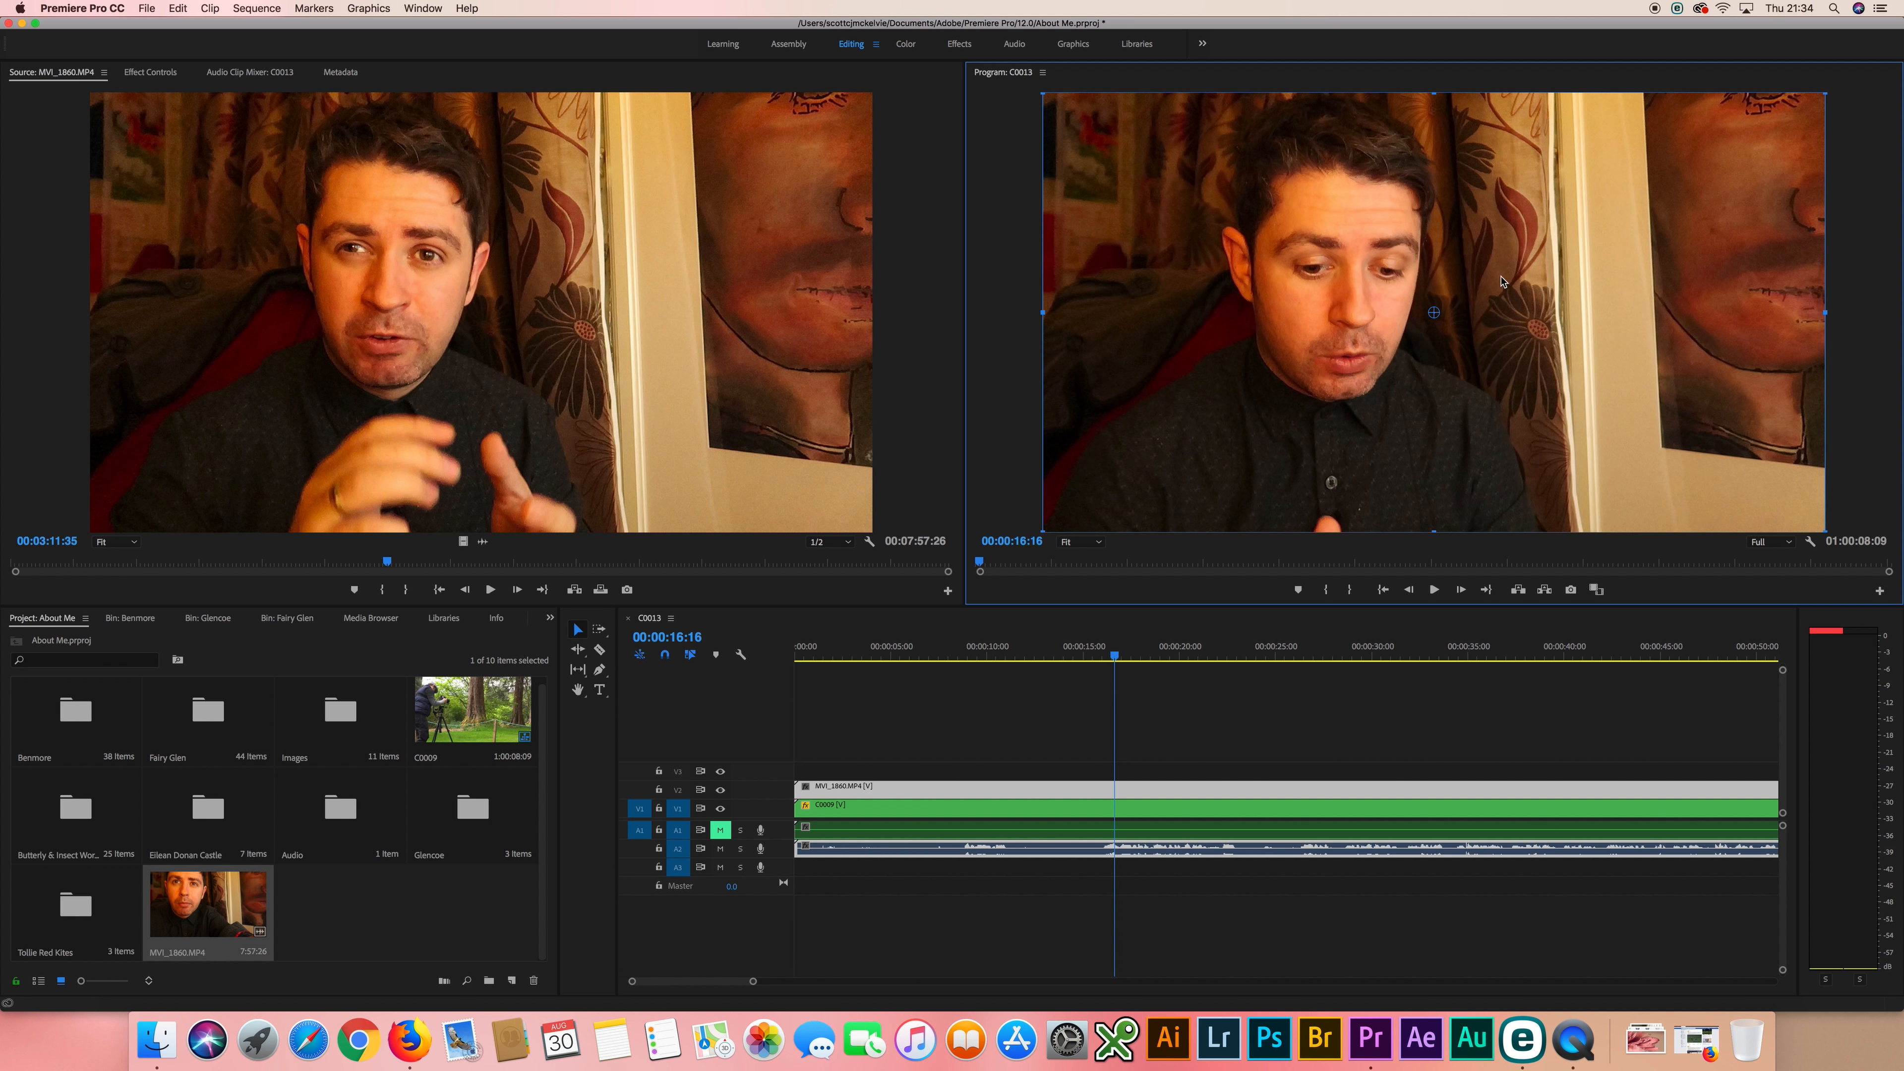
click(1442, 247)
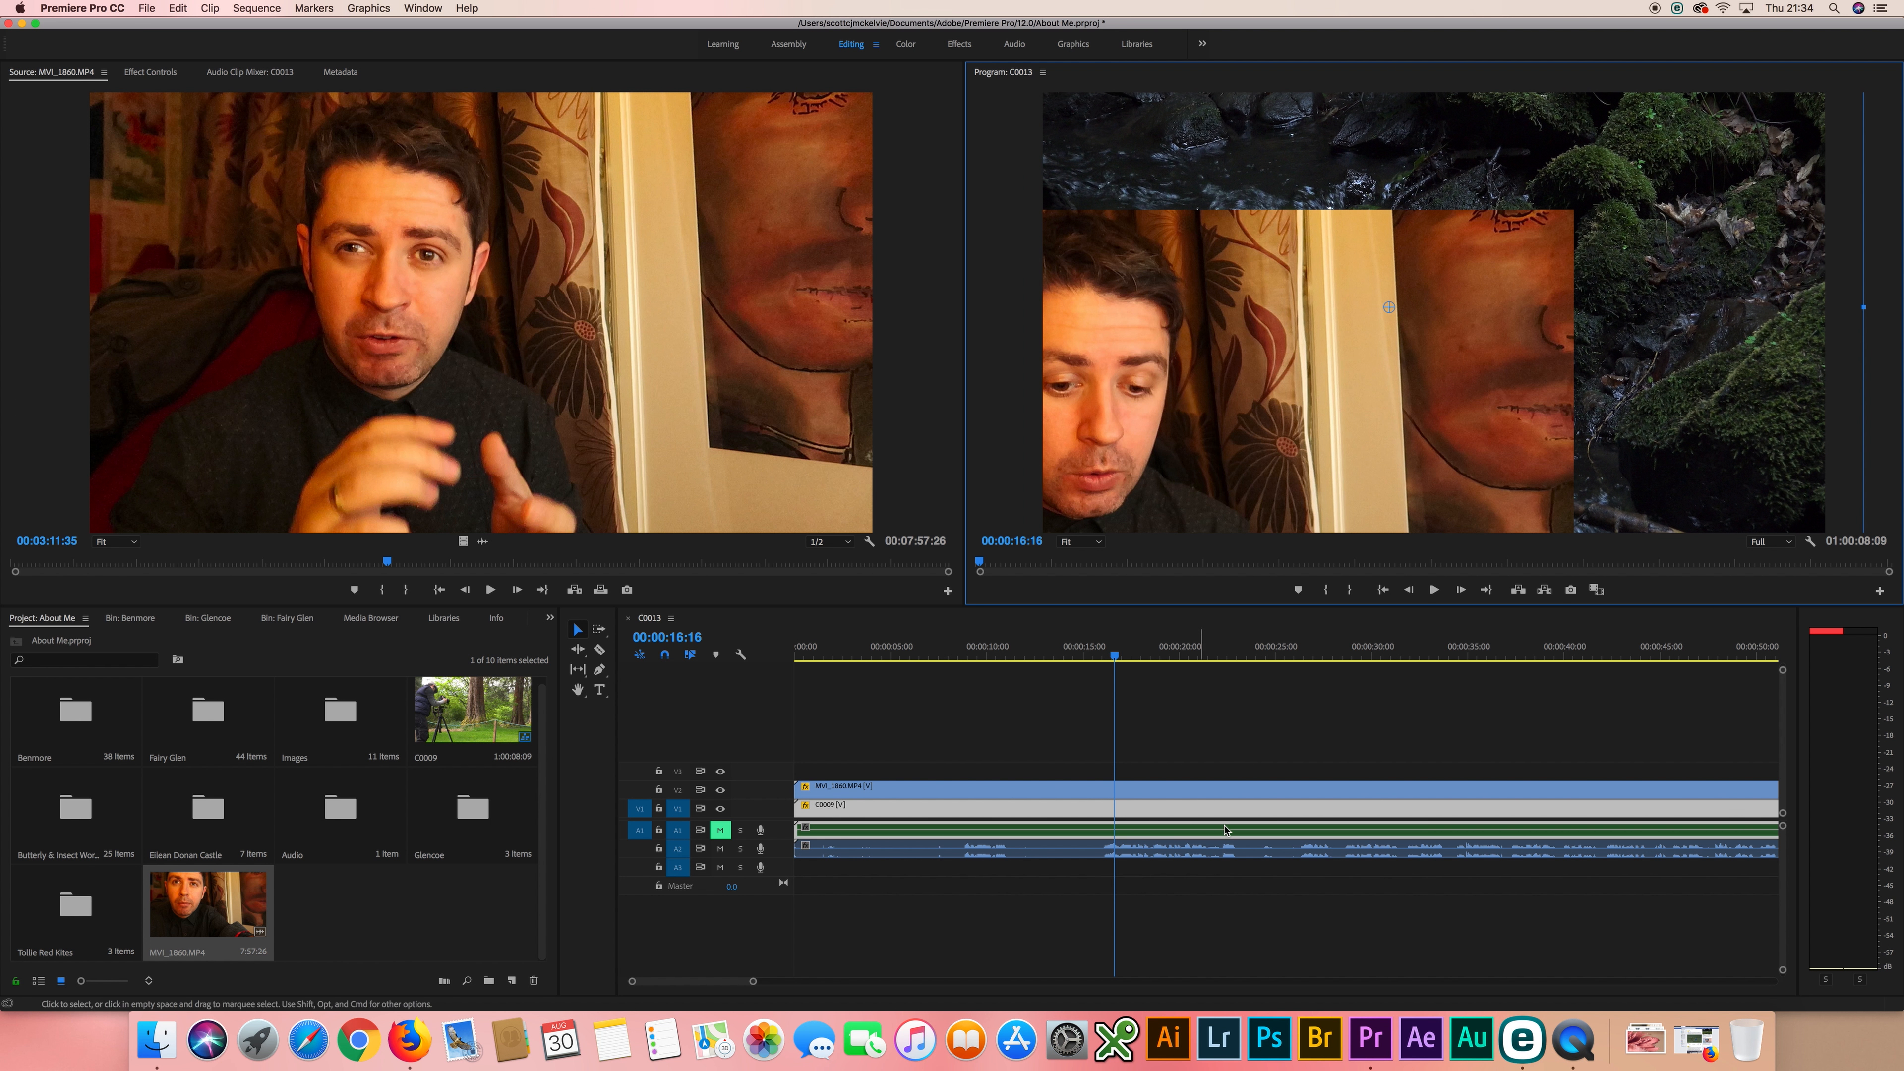
Move the C0009 clip on Video 1 to start at about 36 seconds in the timeline
click(1305, 816)
drag(1283, 815, 1642, 811)
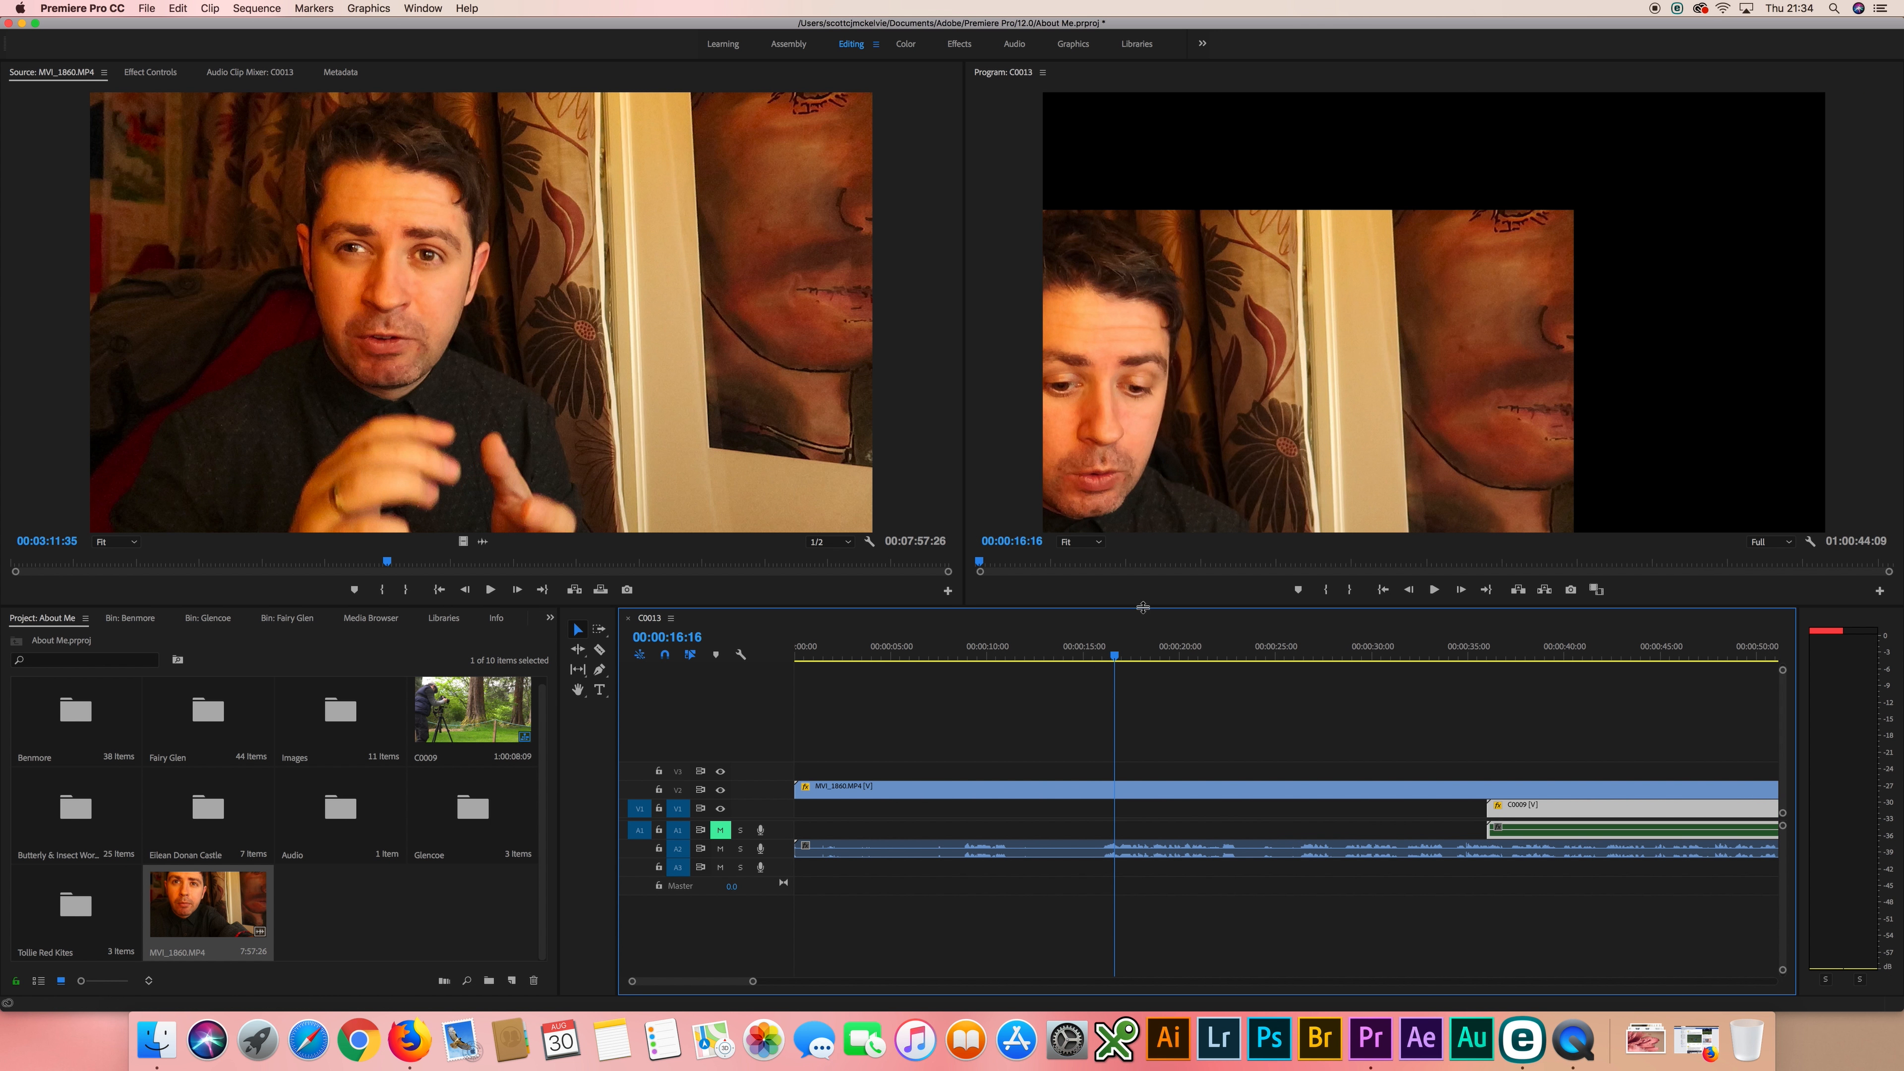
click(1408, 287)
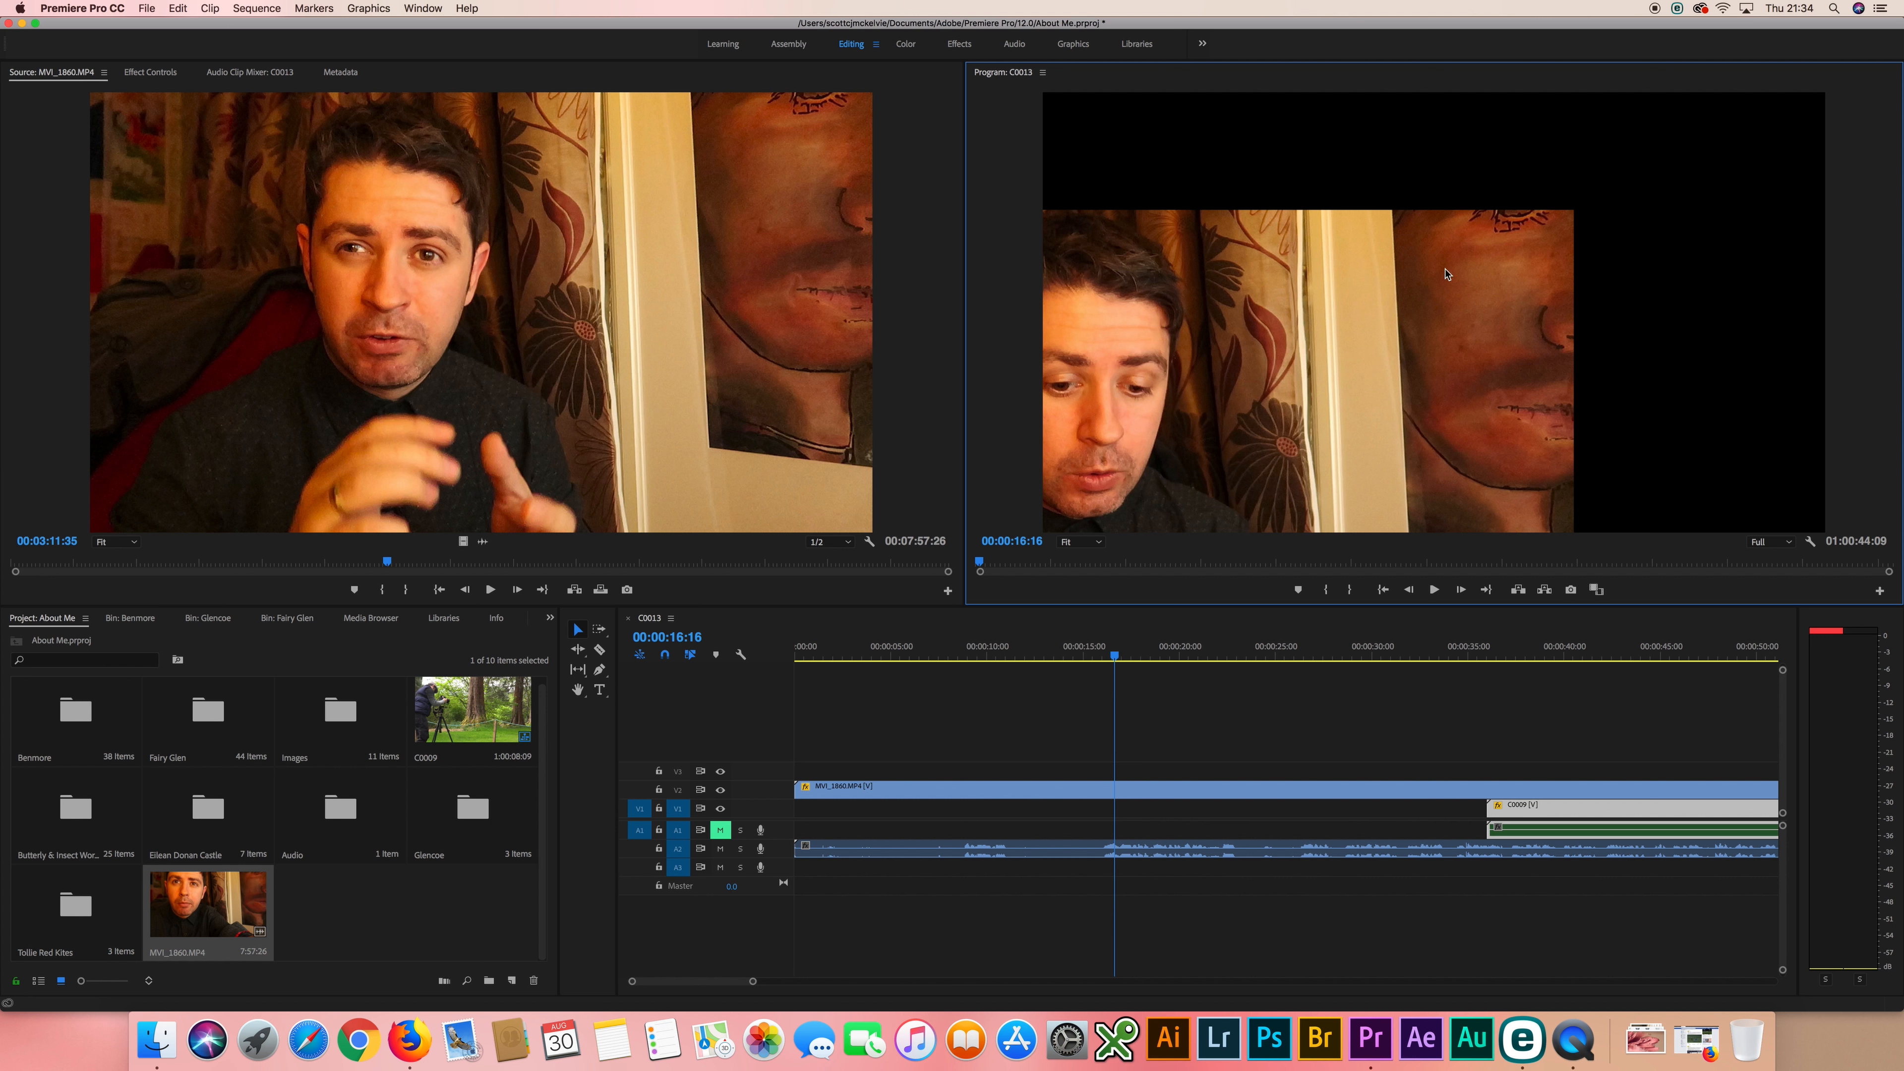
click(1199, 808)
Enlarge the MVI_1860.MP4 picture by its corner and reposition it to cover the black areas of the frame
click(1380, 195)
click(1364, 260)
drag(1311, 353, 1562, 234)
drag(1822, 96, 1880, 58)
drag(1527, 321, 1324, 420)
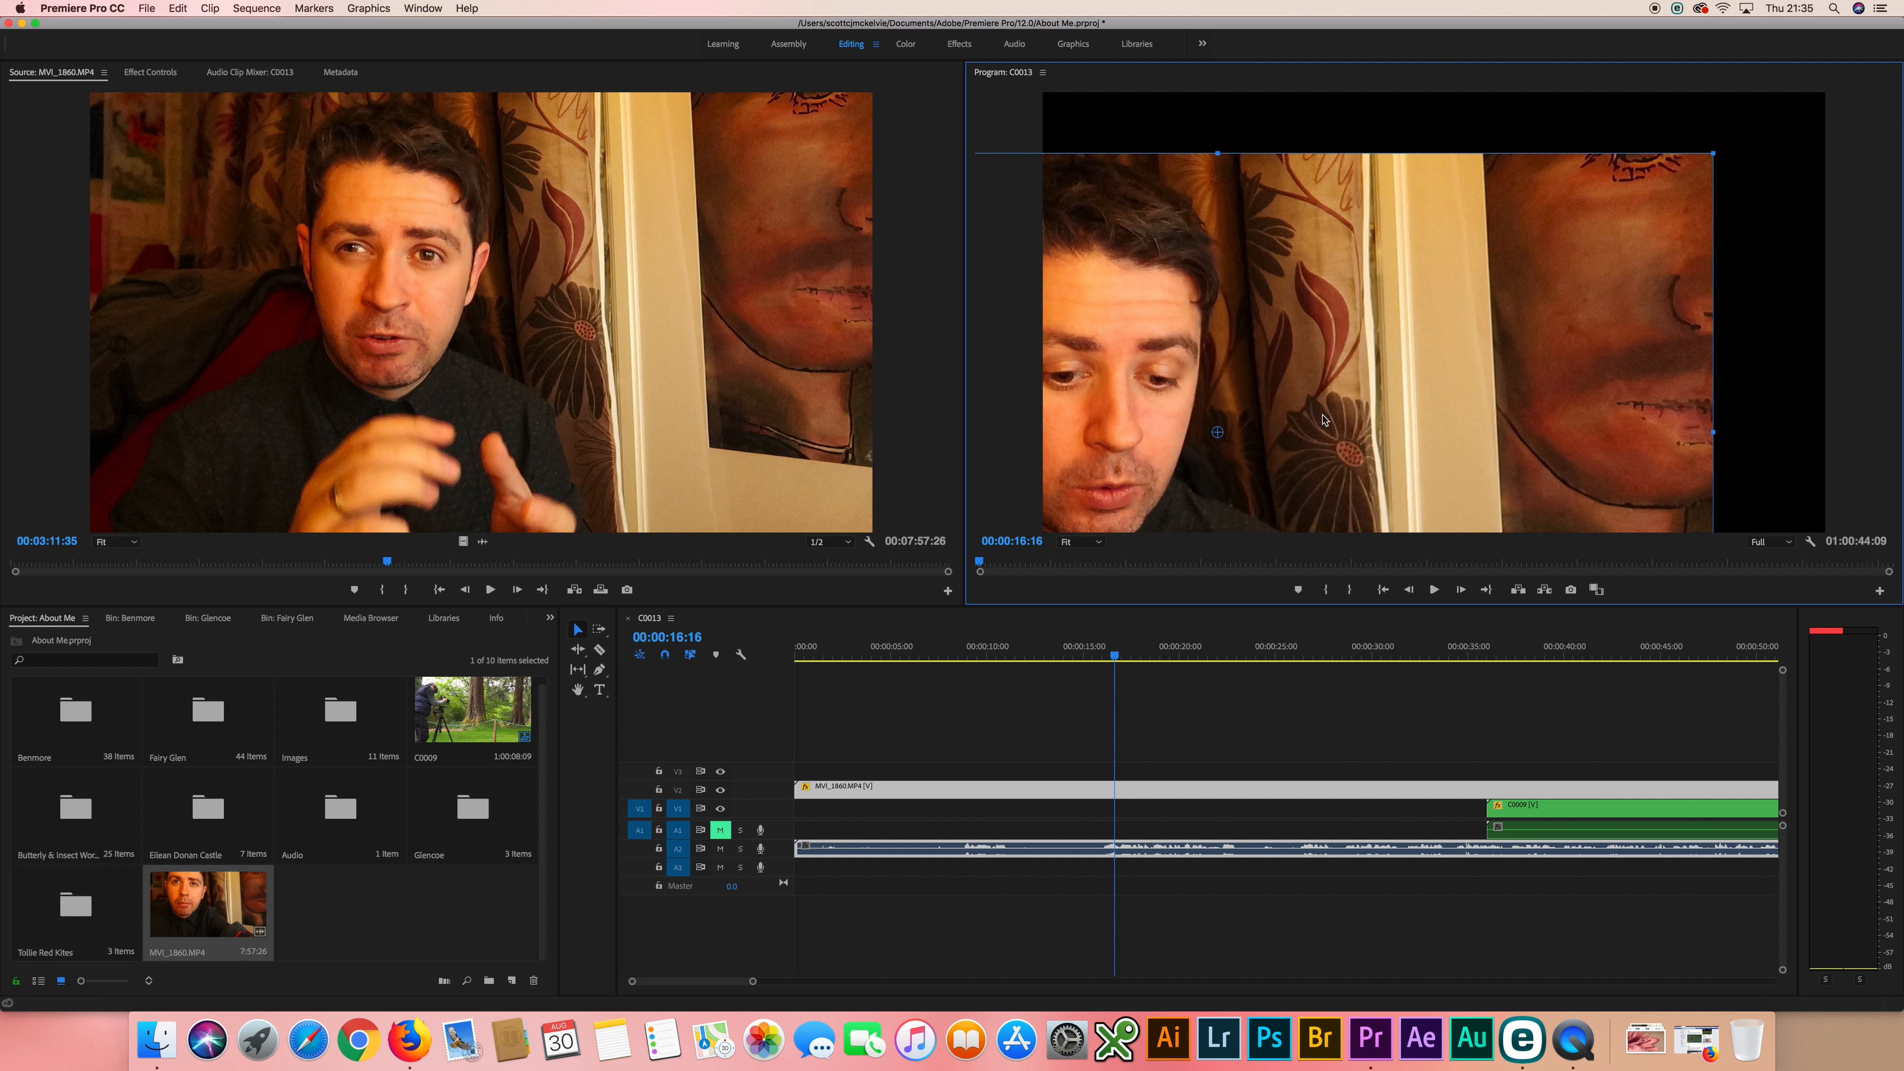
drag(1714, 153, 1853, 94)
drag(1518, 272, 1724, 190)
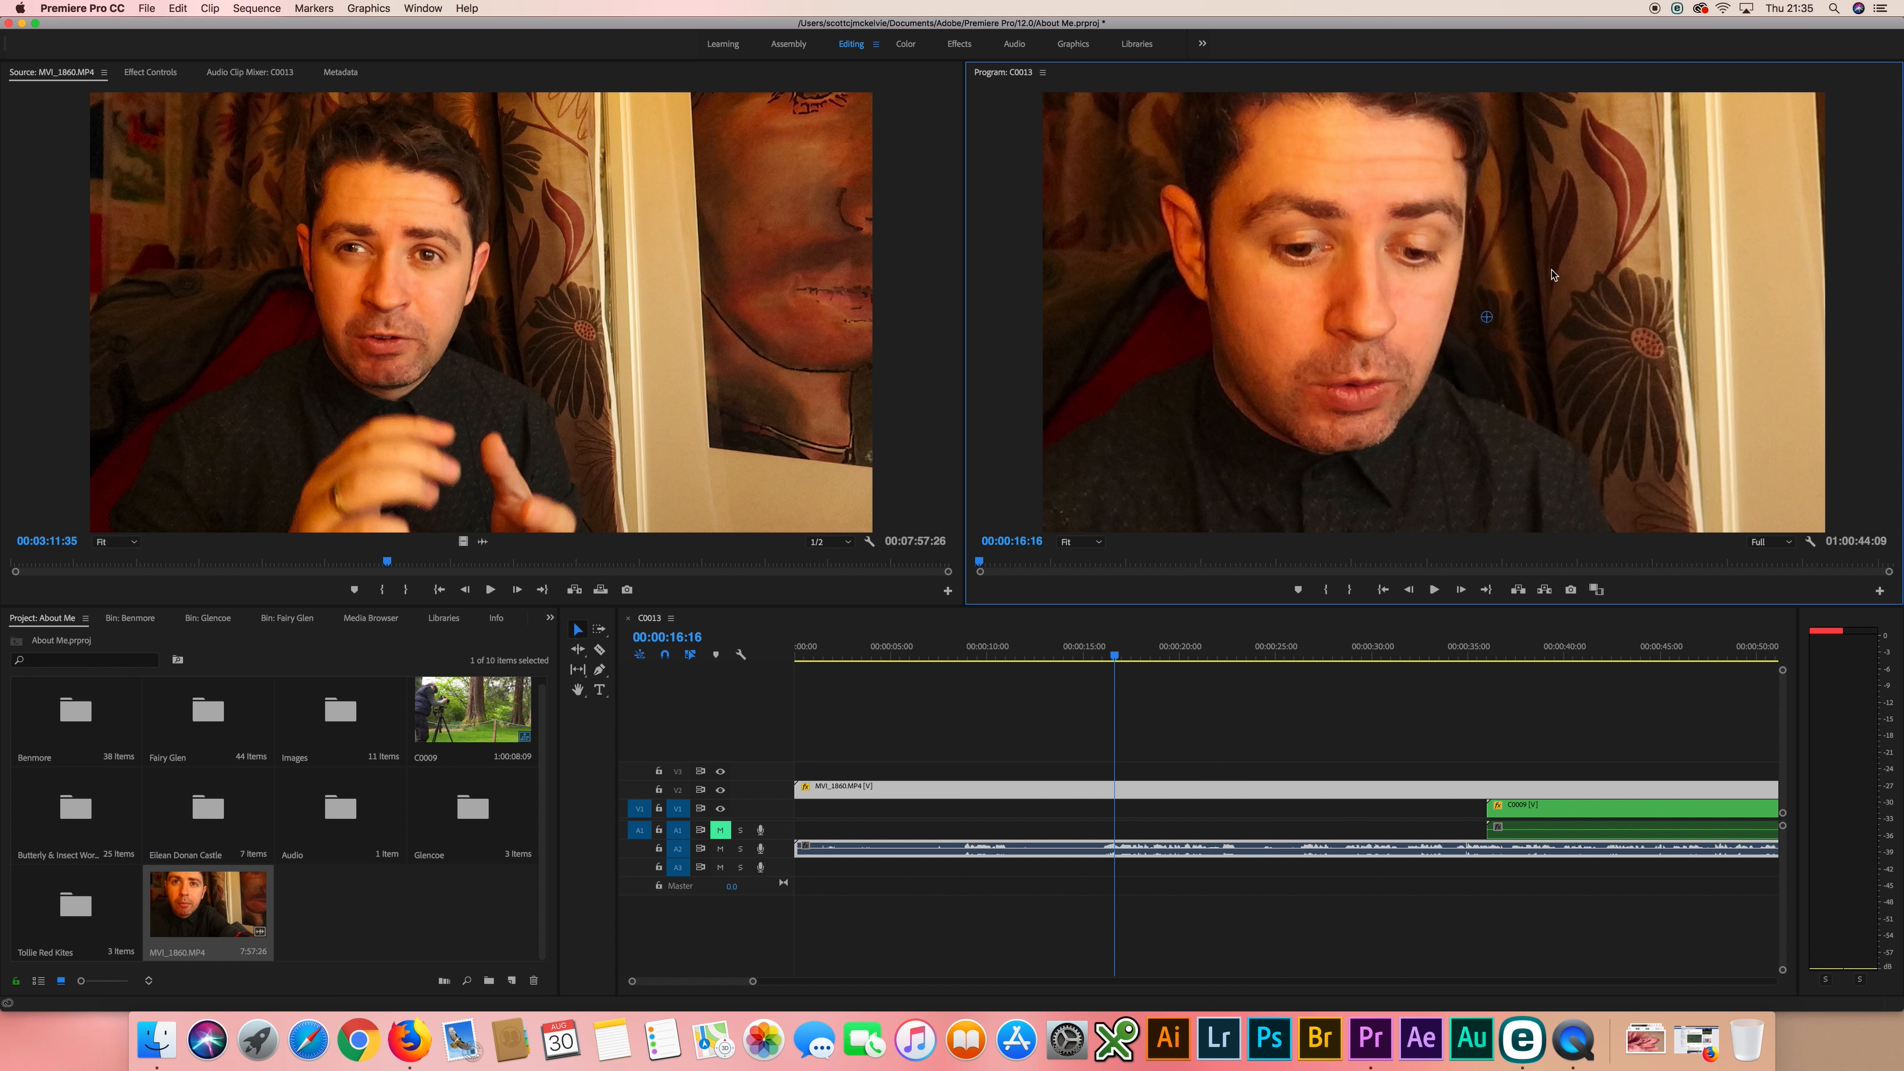
Fine-tune the MVI_1860.MP4 scale and position to a wider full-frame view that includes the painting
drag(1766, 220, 1522, 285)
drag(1817, 105, 1590, 246)
drag(1732, 104, 1896, 50)
drag(1621, 208, 1638, 232)
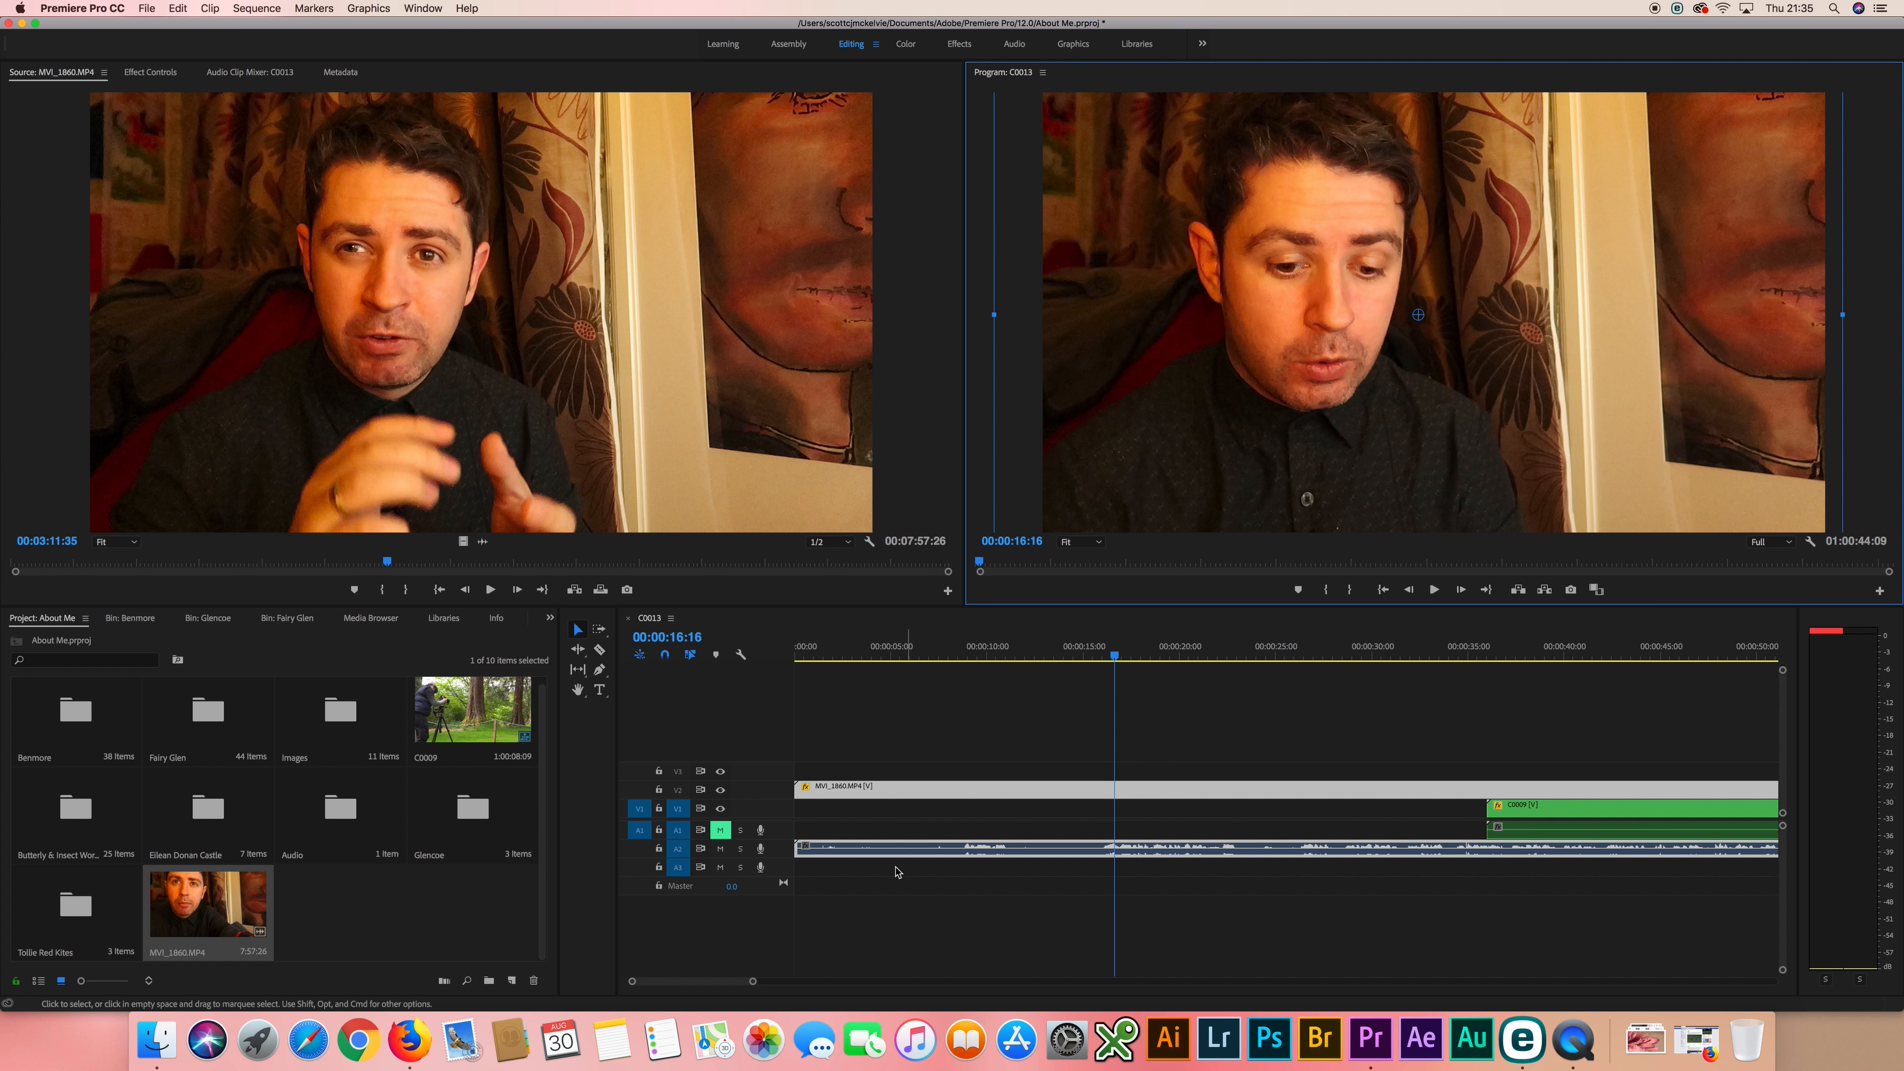
Split the MVI_1860.MP4 clip with the Razor tool at 00:00:16:00
click(1117, 664)
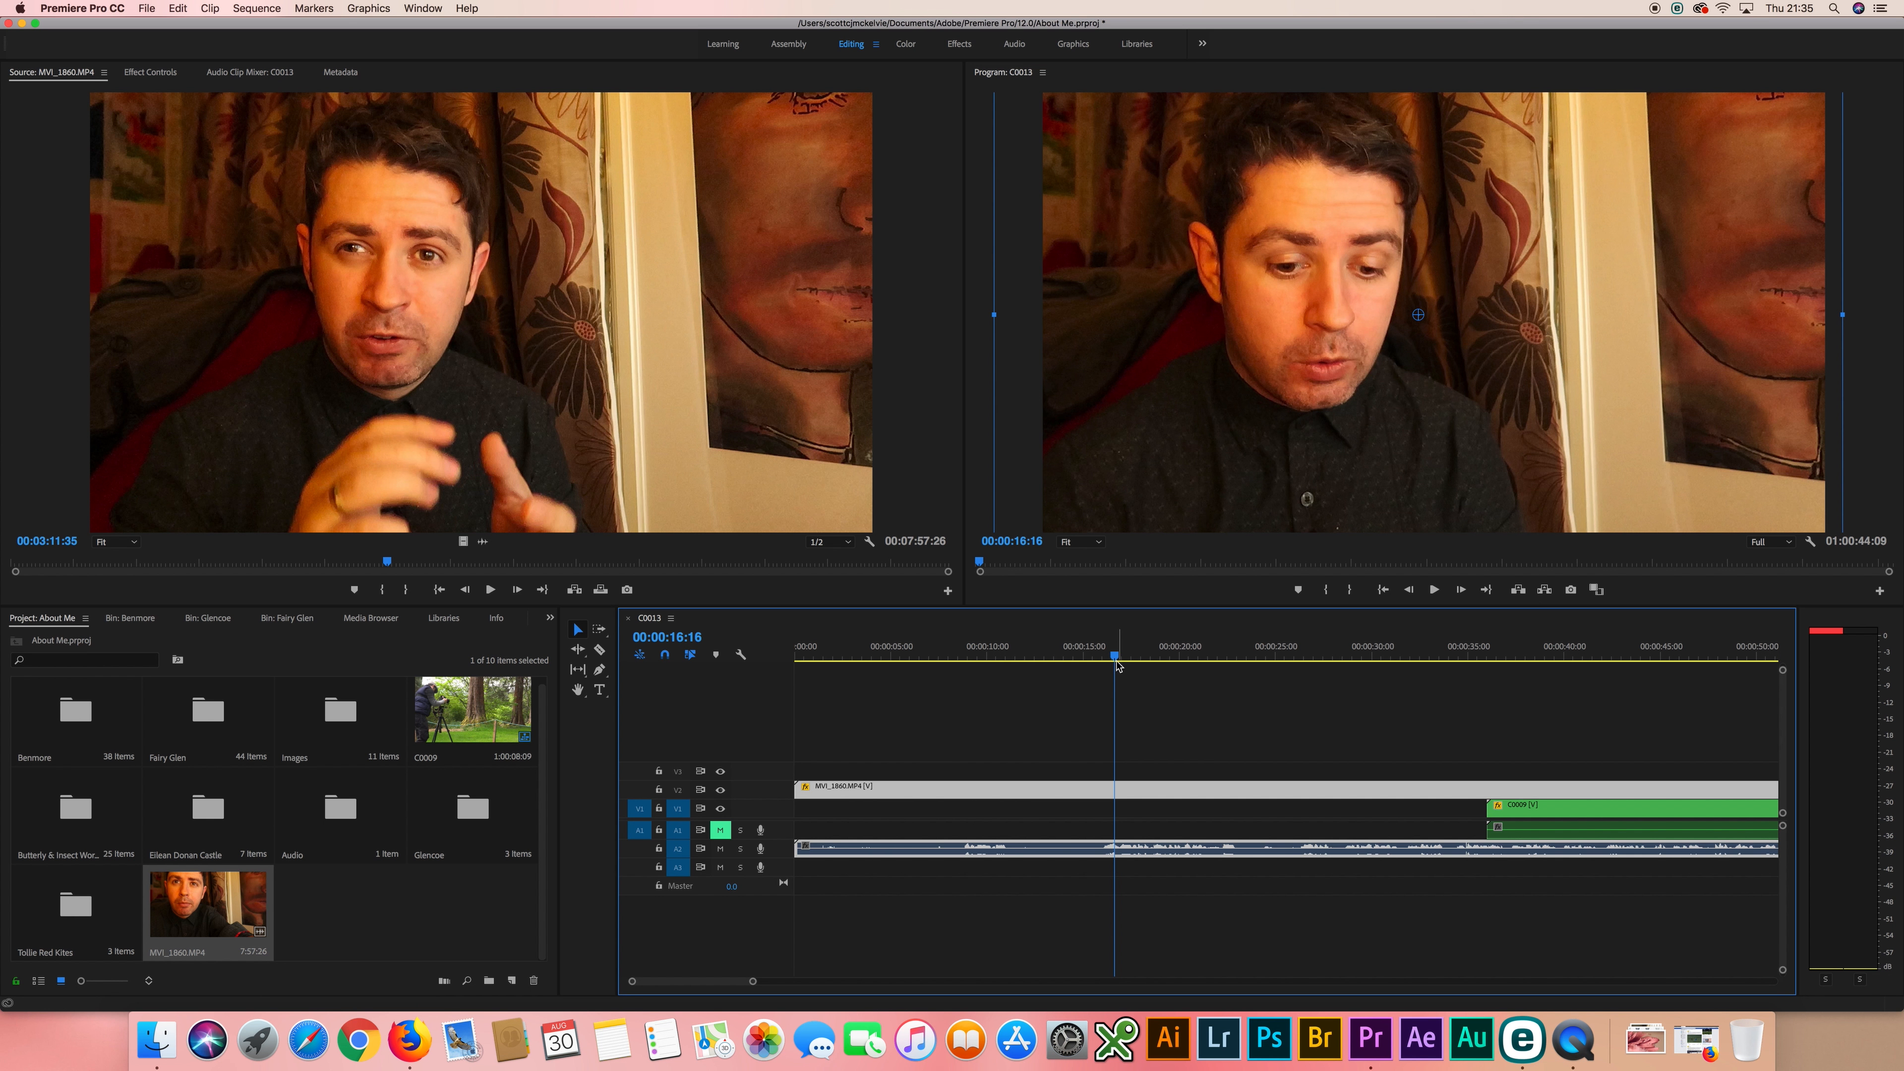
drag(1108, 669, 1102, 663)
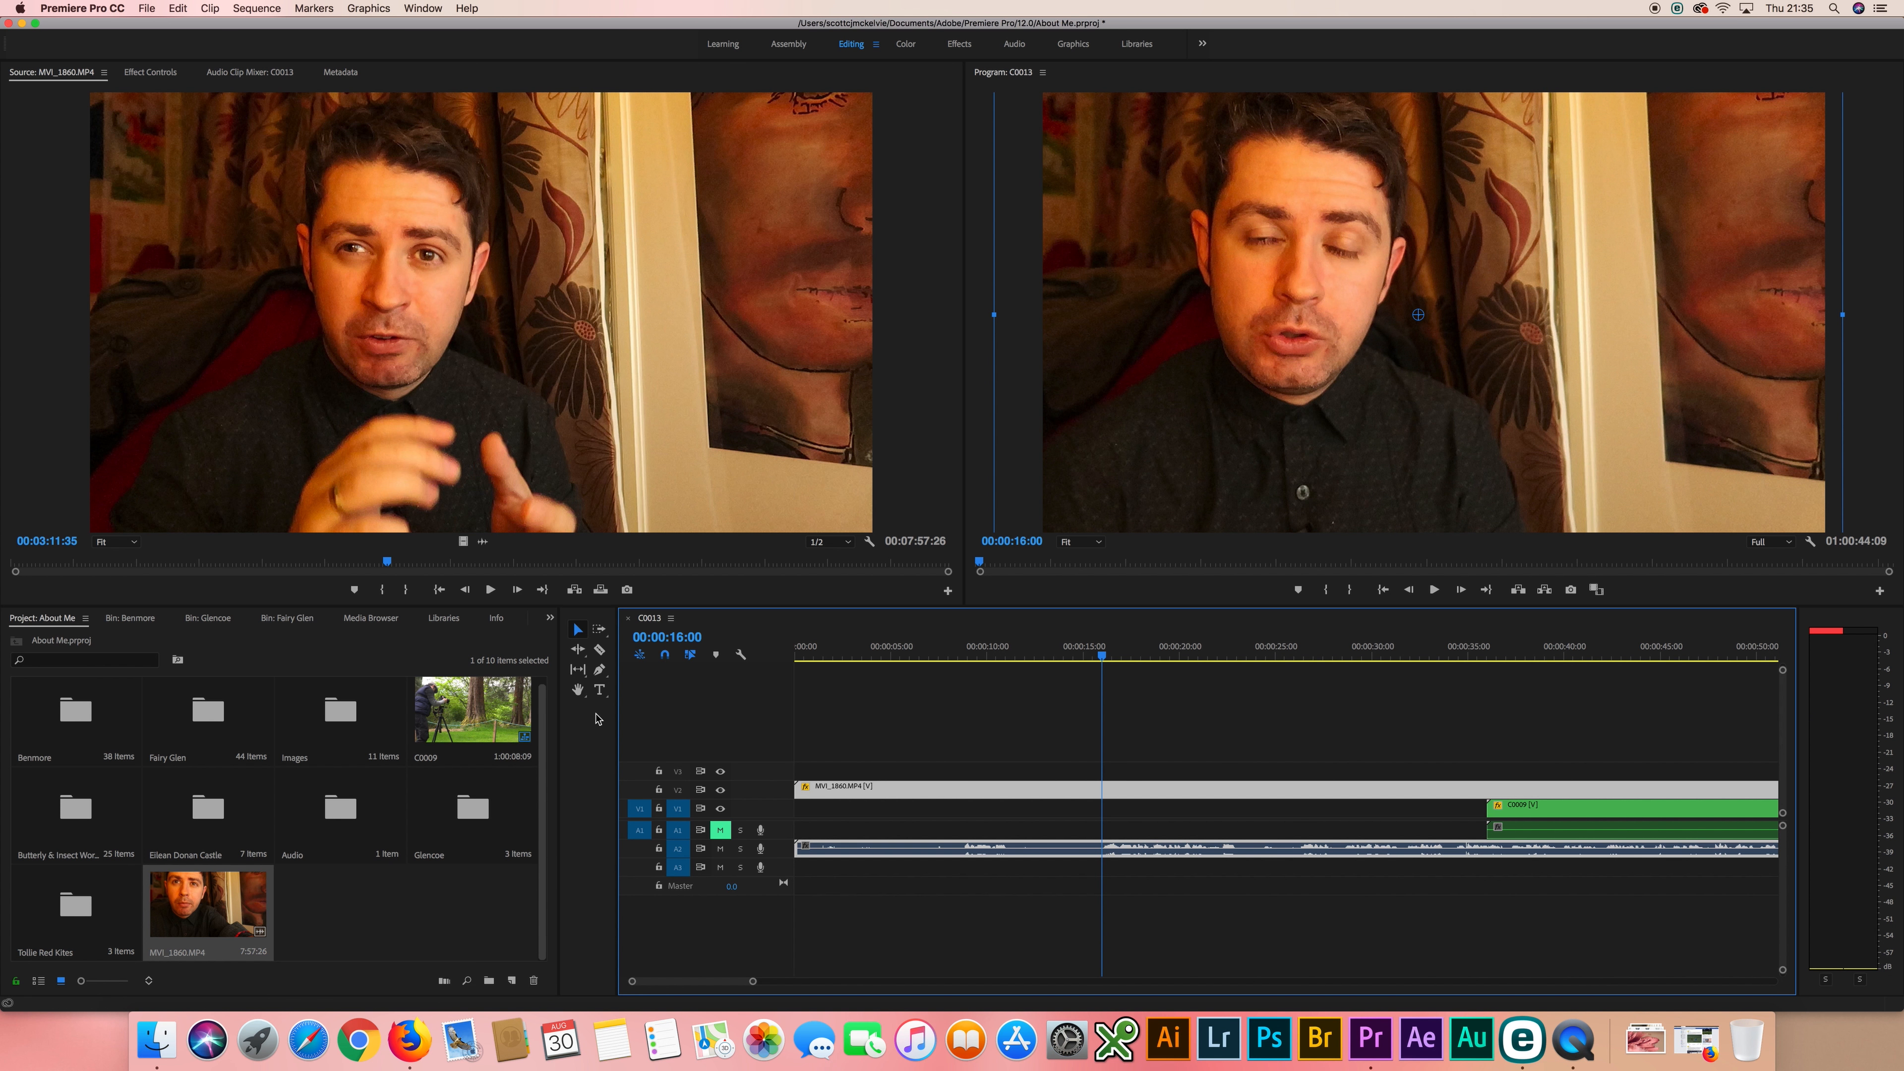
click(601, 651)
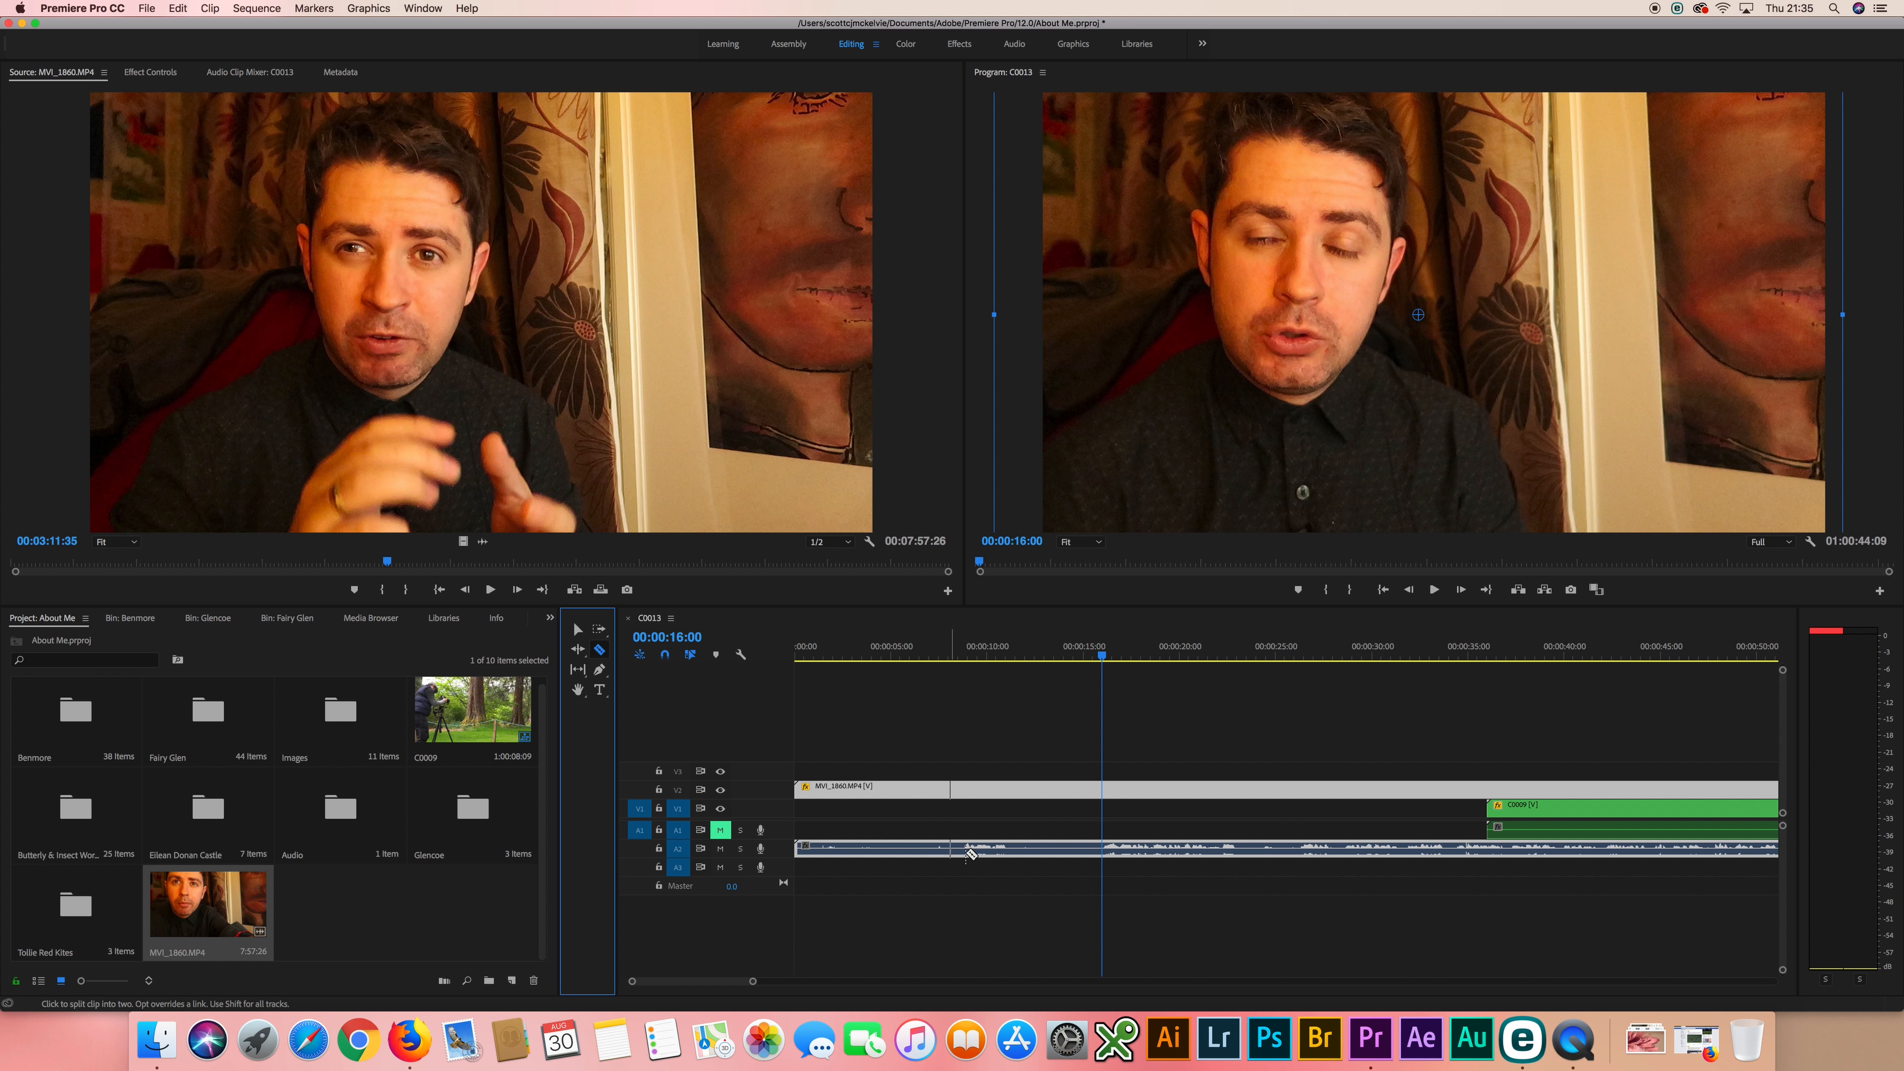
click(1103, 847)
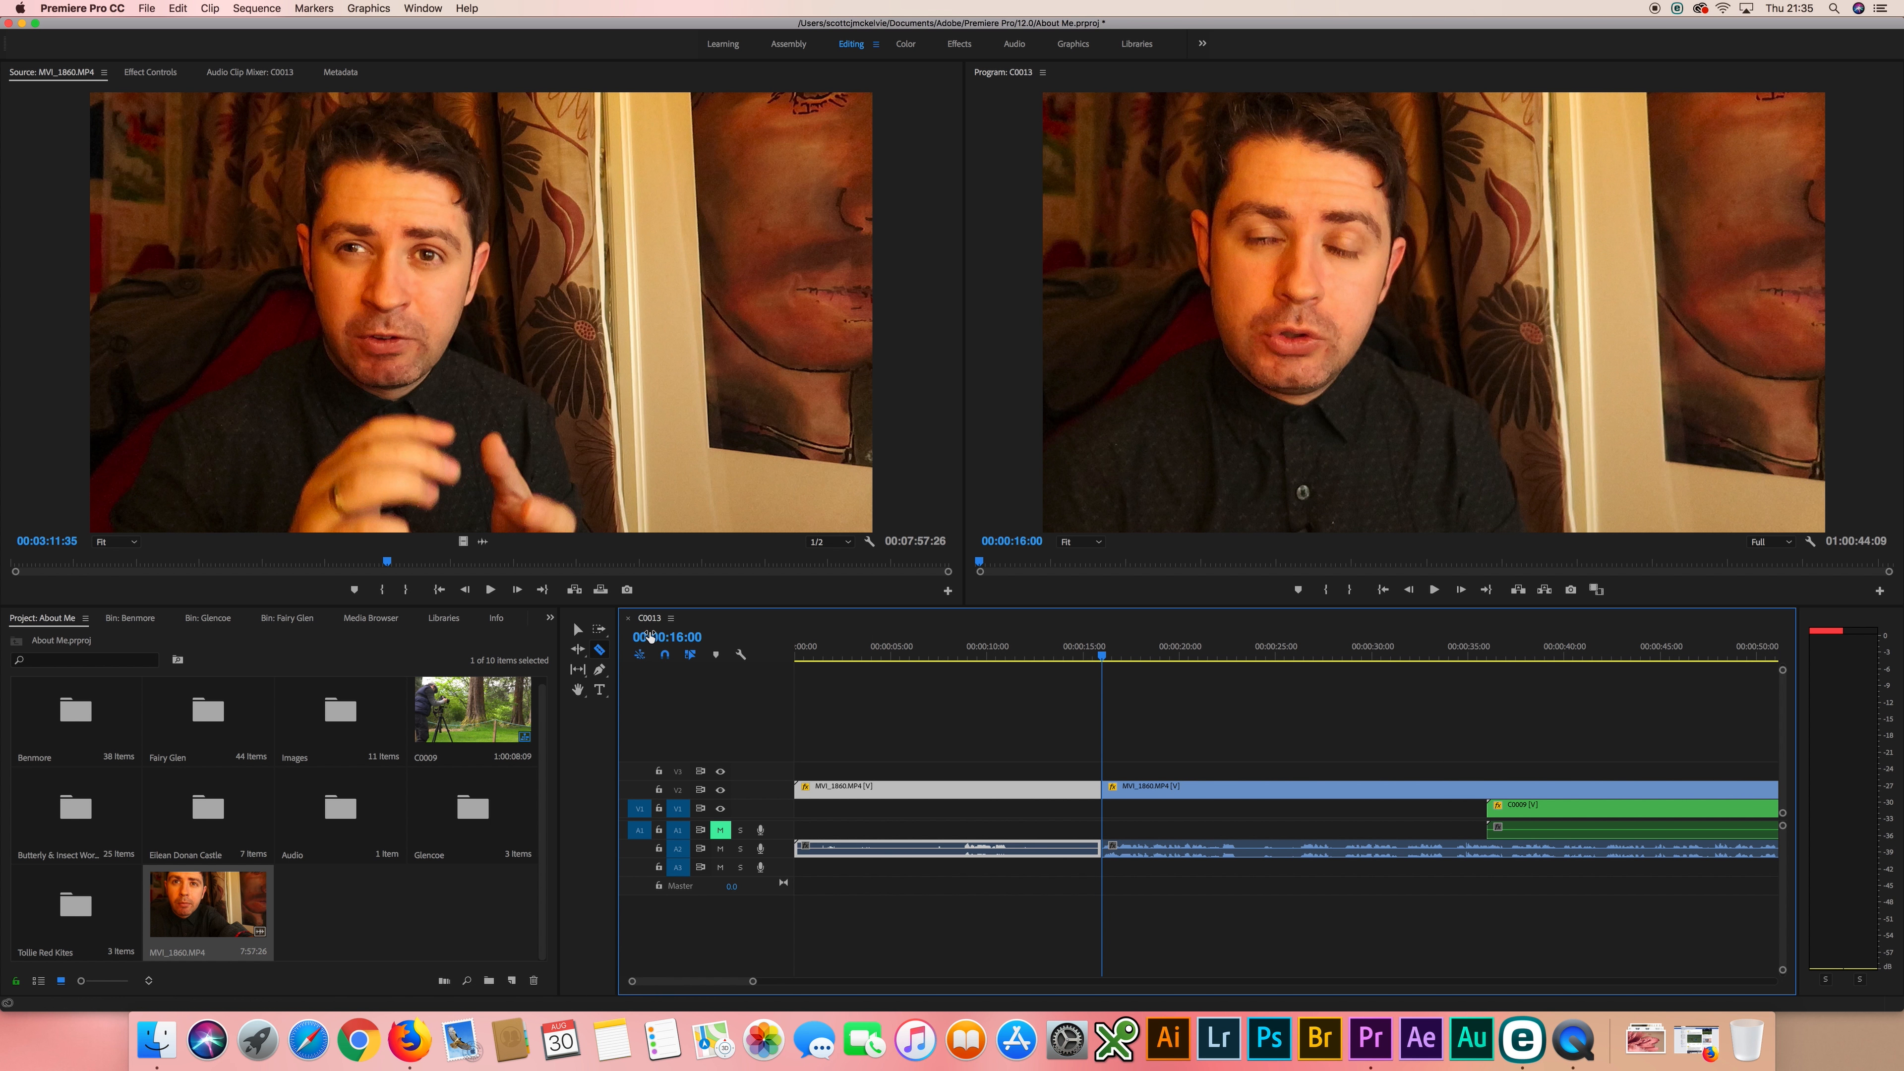
Delete the first part of MVI_1860.MP4 and move the remainder to Video 1, starting at about 6 seconds
click(583, 631)
drag(1007, 753, 968, 908)
key(Delete)
drag(1267, 795, 1172, 808)
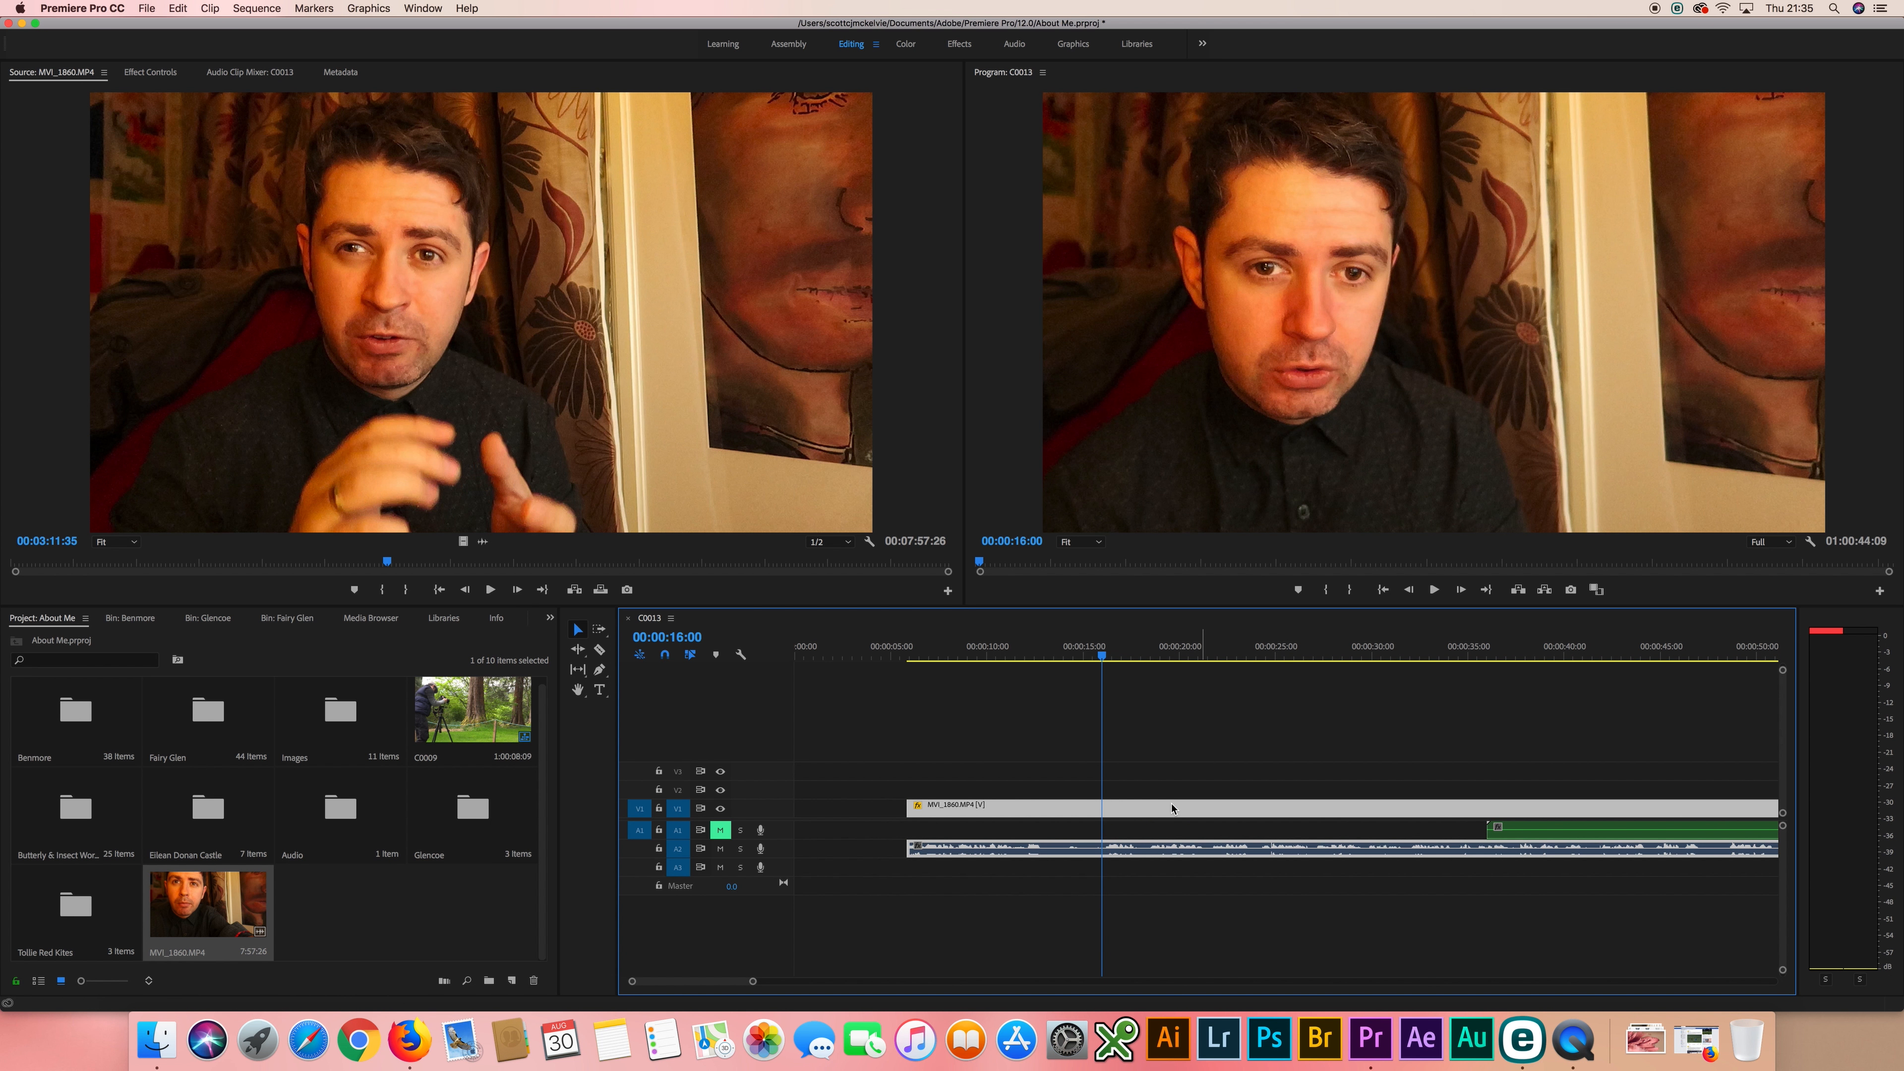
Split the repositioned MVI_1860.MP4 clip on Video 1 at 00:00:16:00 with the Razor tool
click(599, 650)
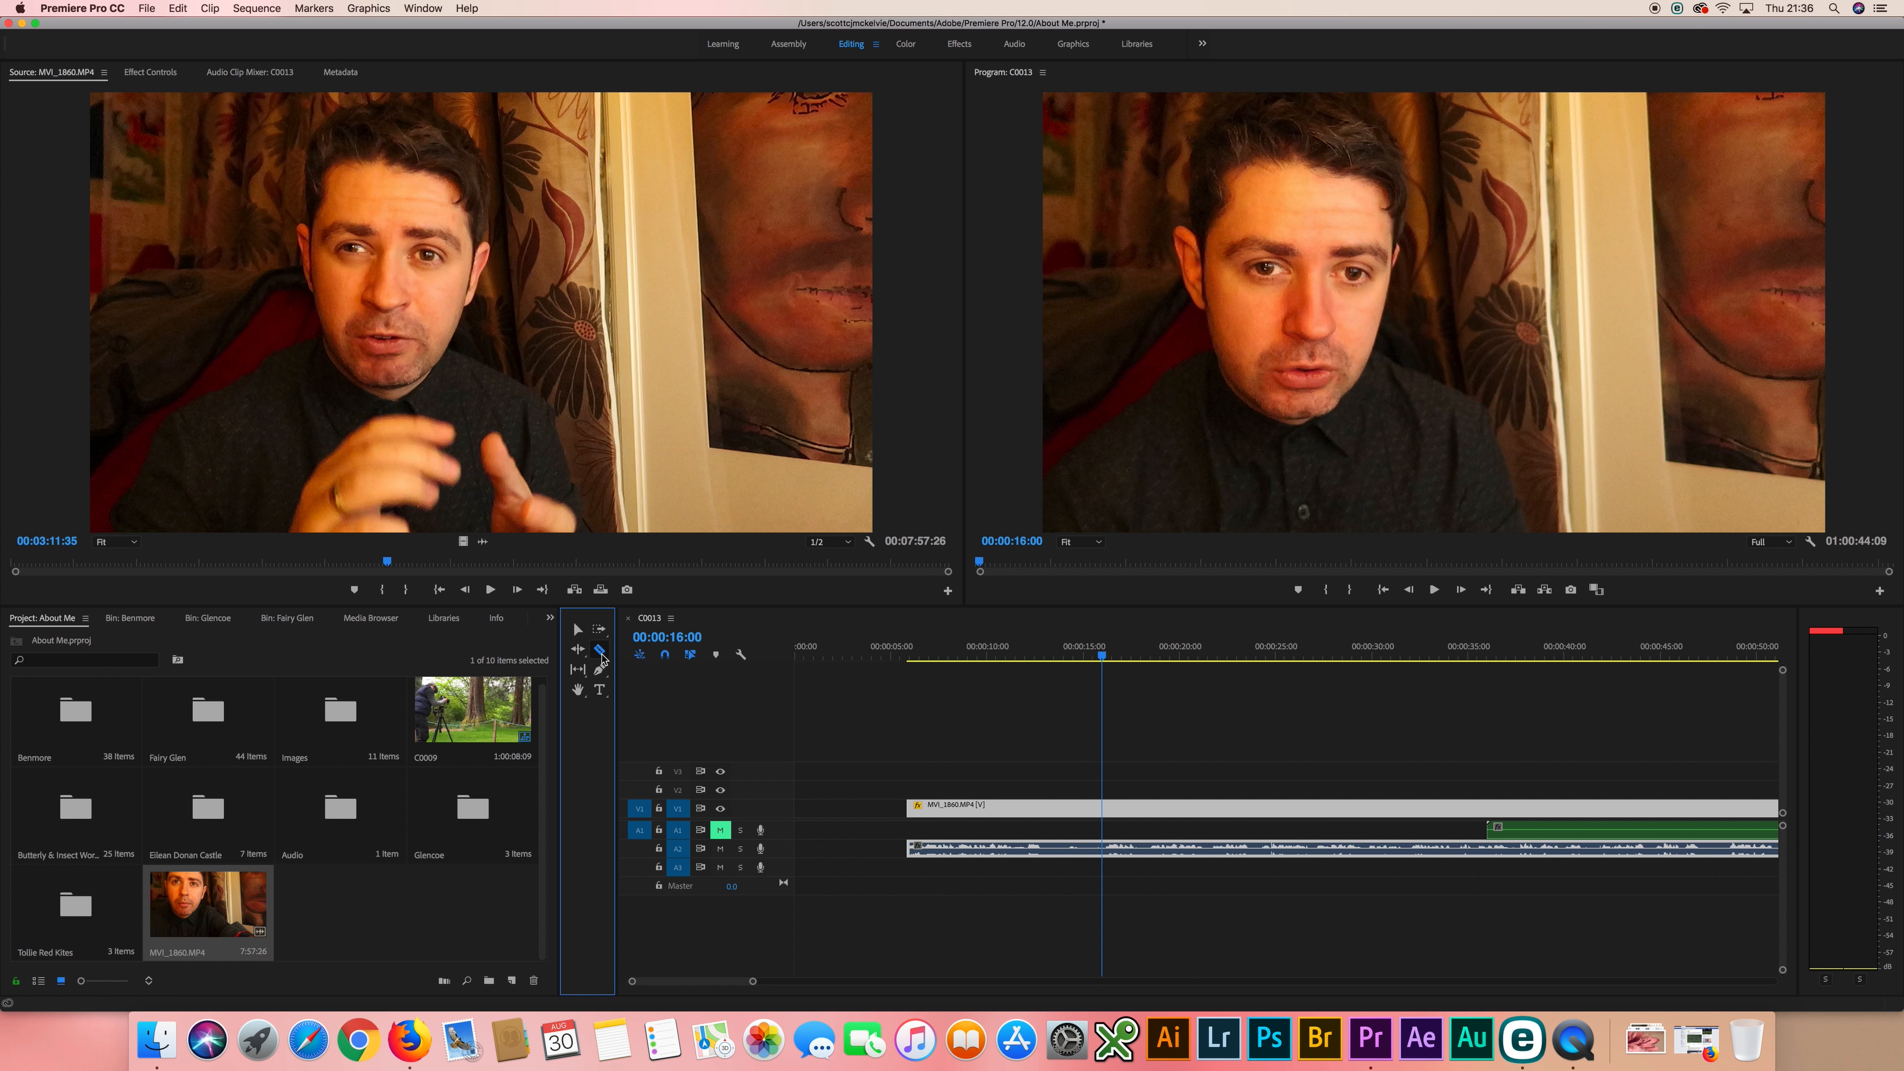
click(1108, 852)
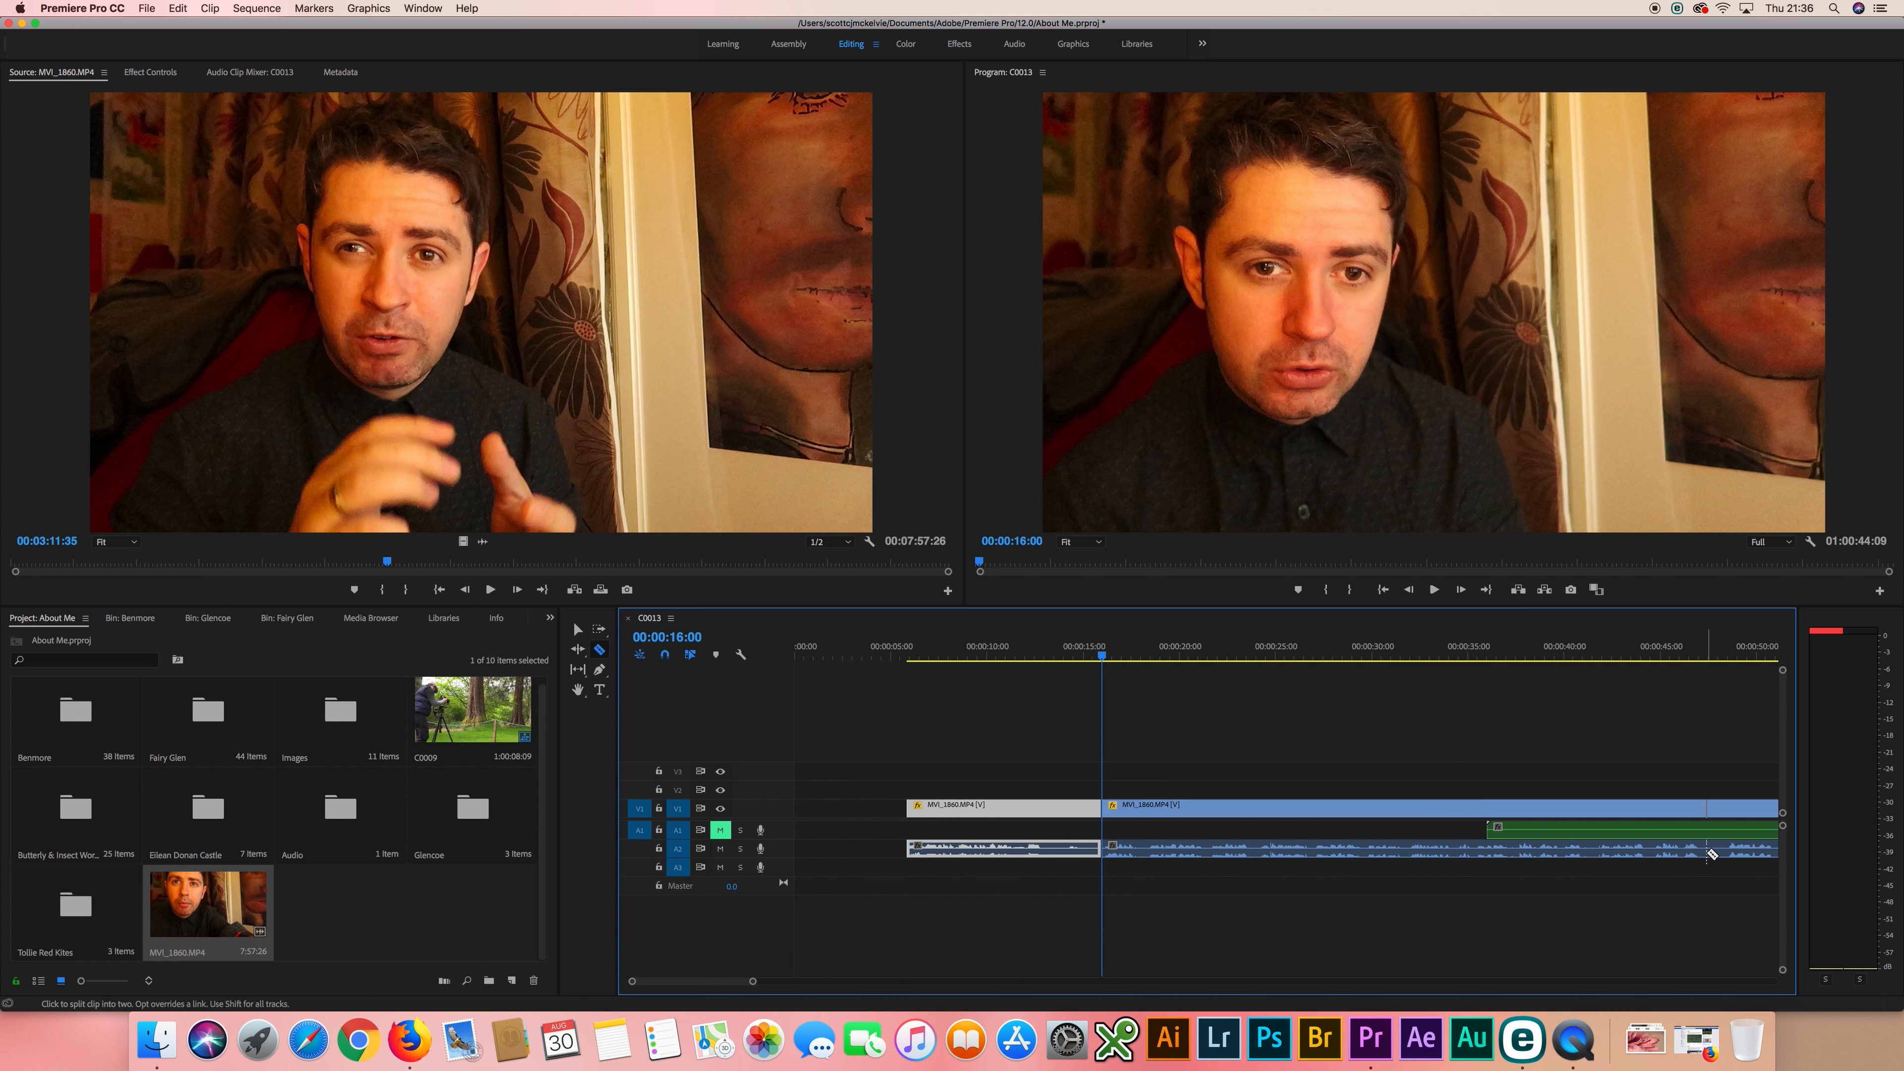
Delete the MVI_1860.MP4 segment before the cut at 00:00:16:00
click(578, 630)
key(Delete)
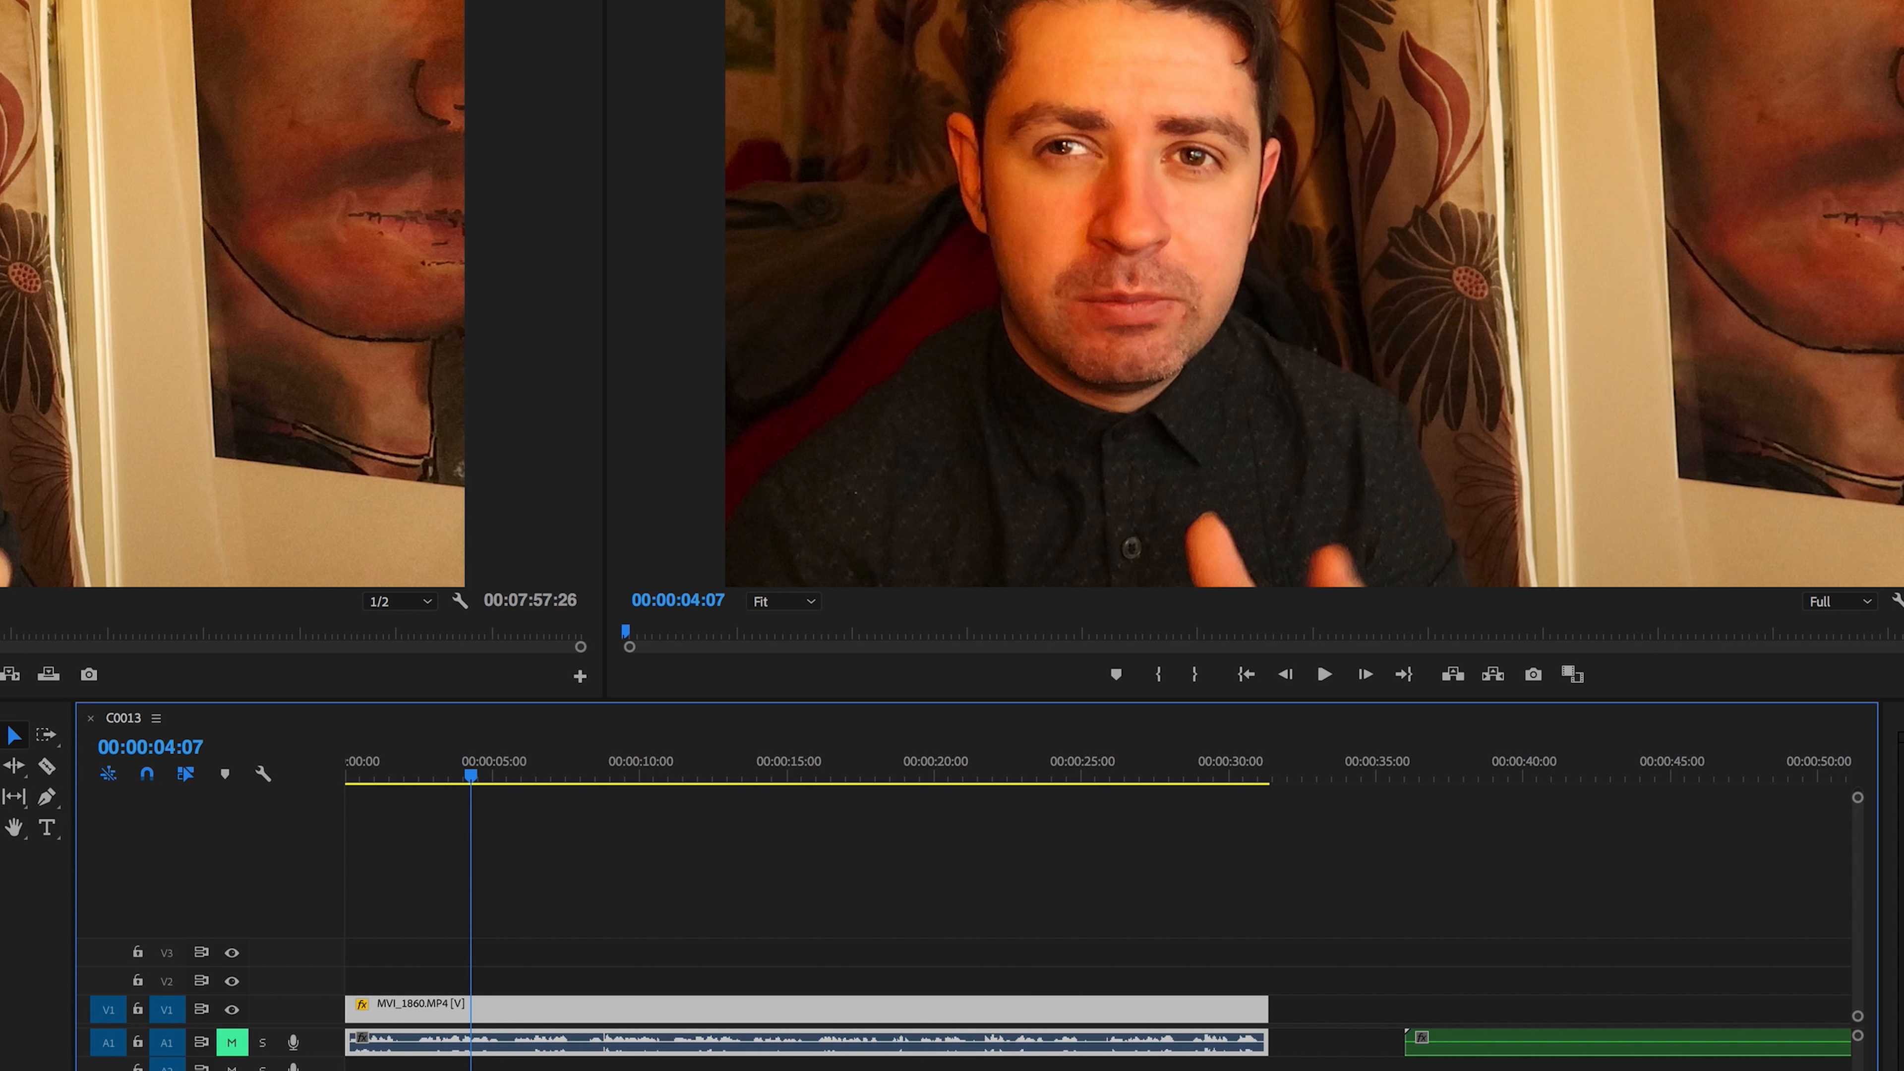
Split the MVI_1860.MP4 clip on Video 1 with the Razor tool at 00:00:04:07 and 00:00:05:14
click(47, 766)
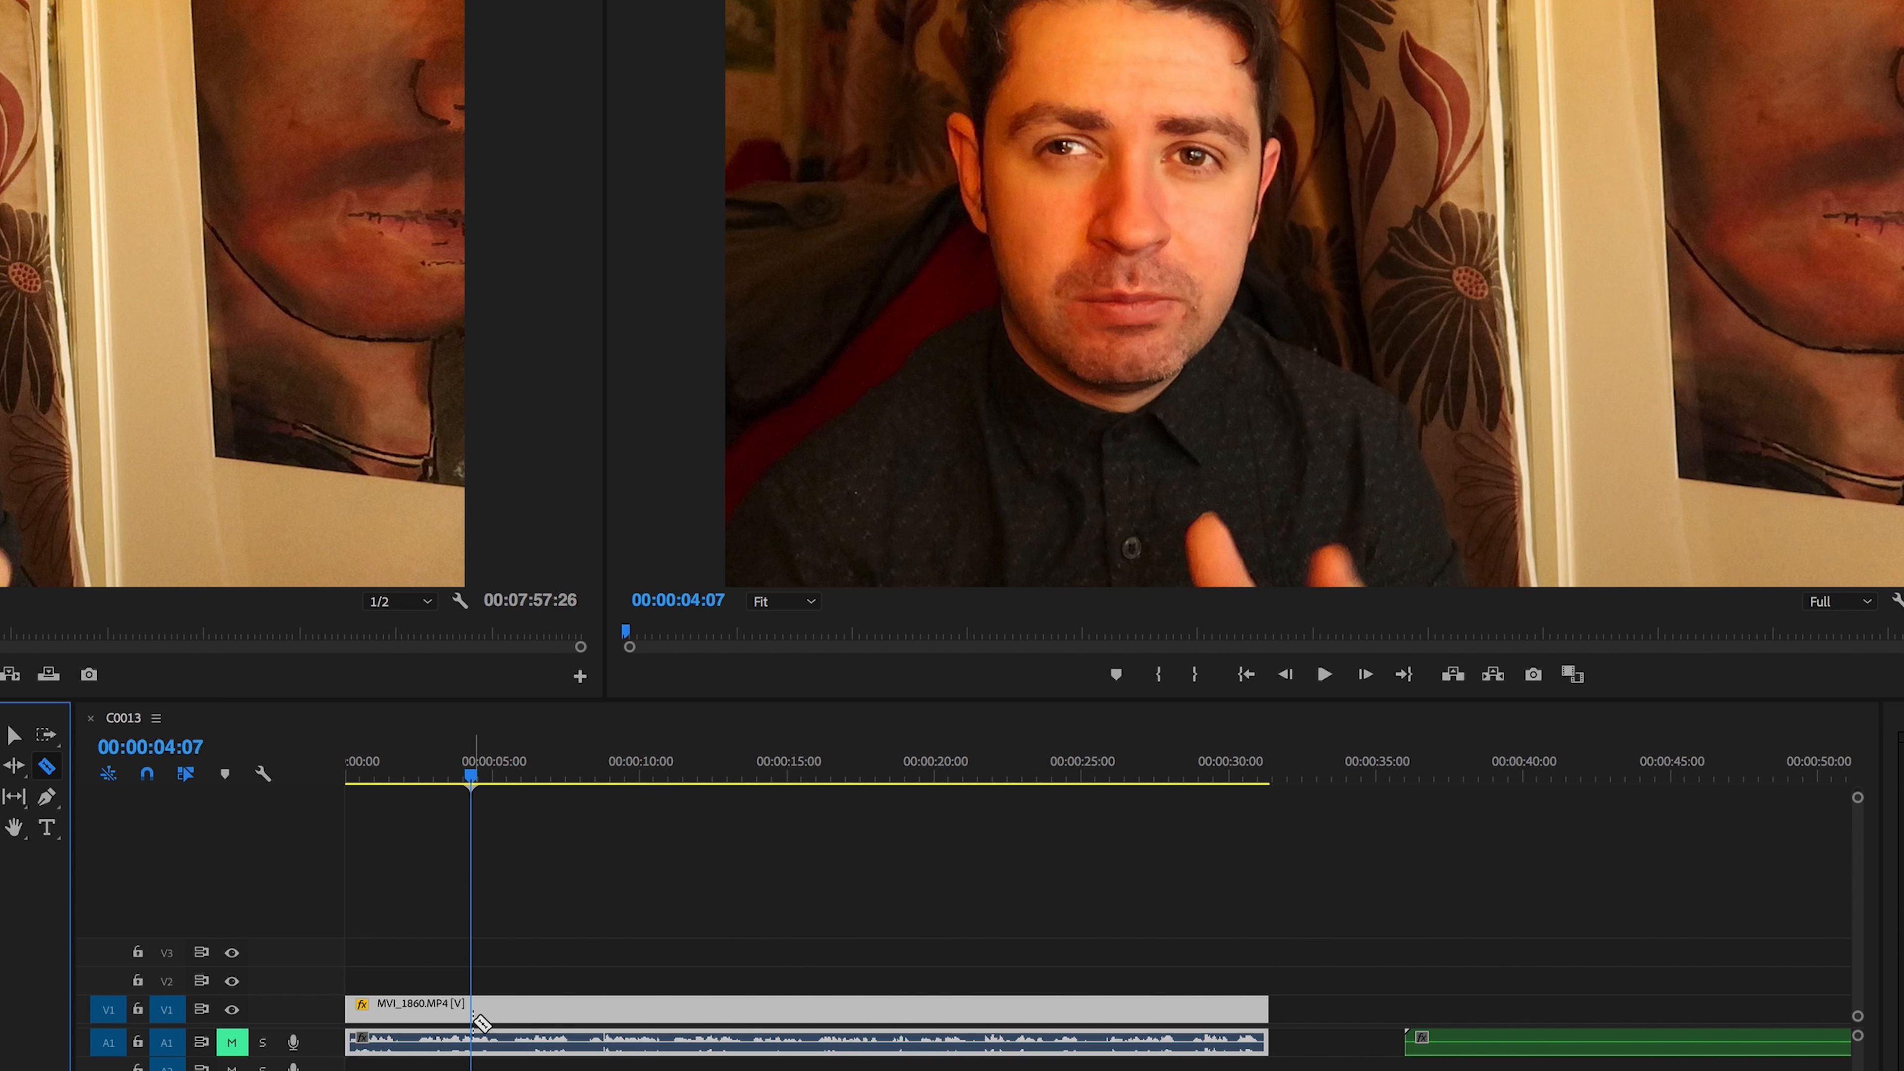
click(474, 1012)
key(space)
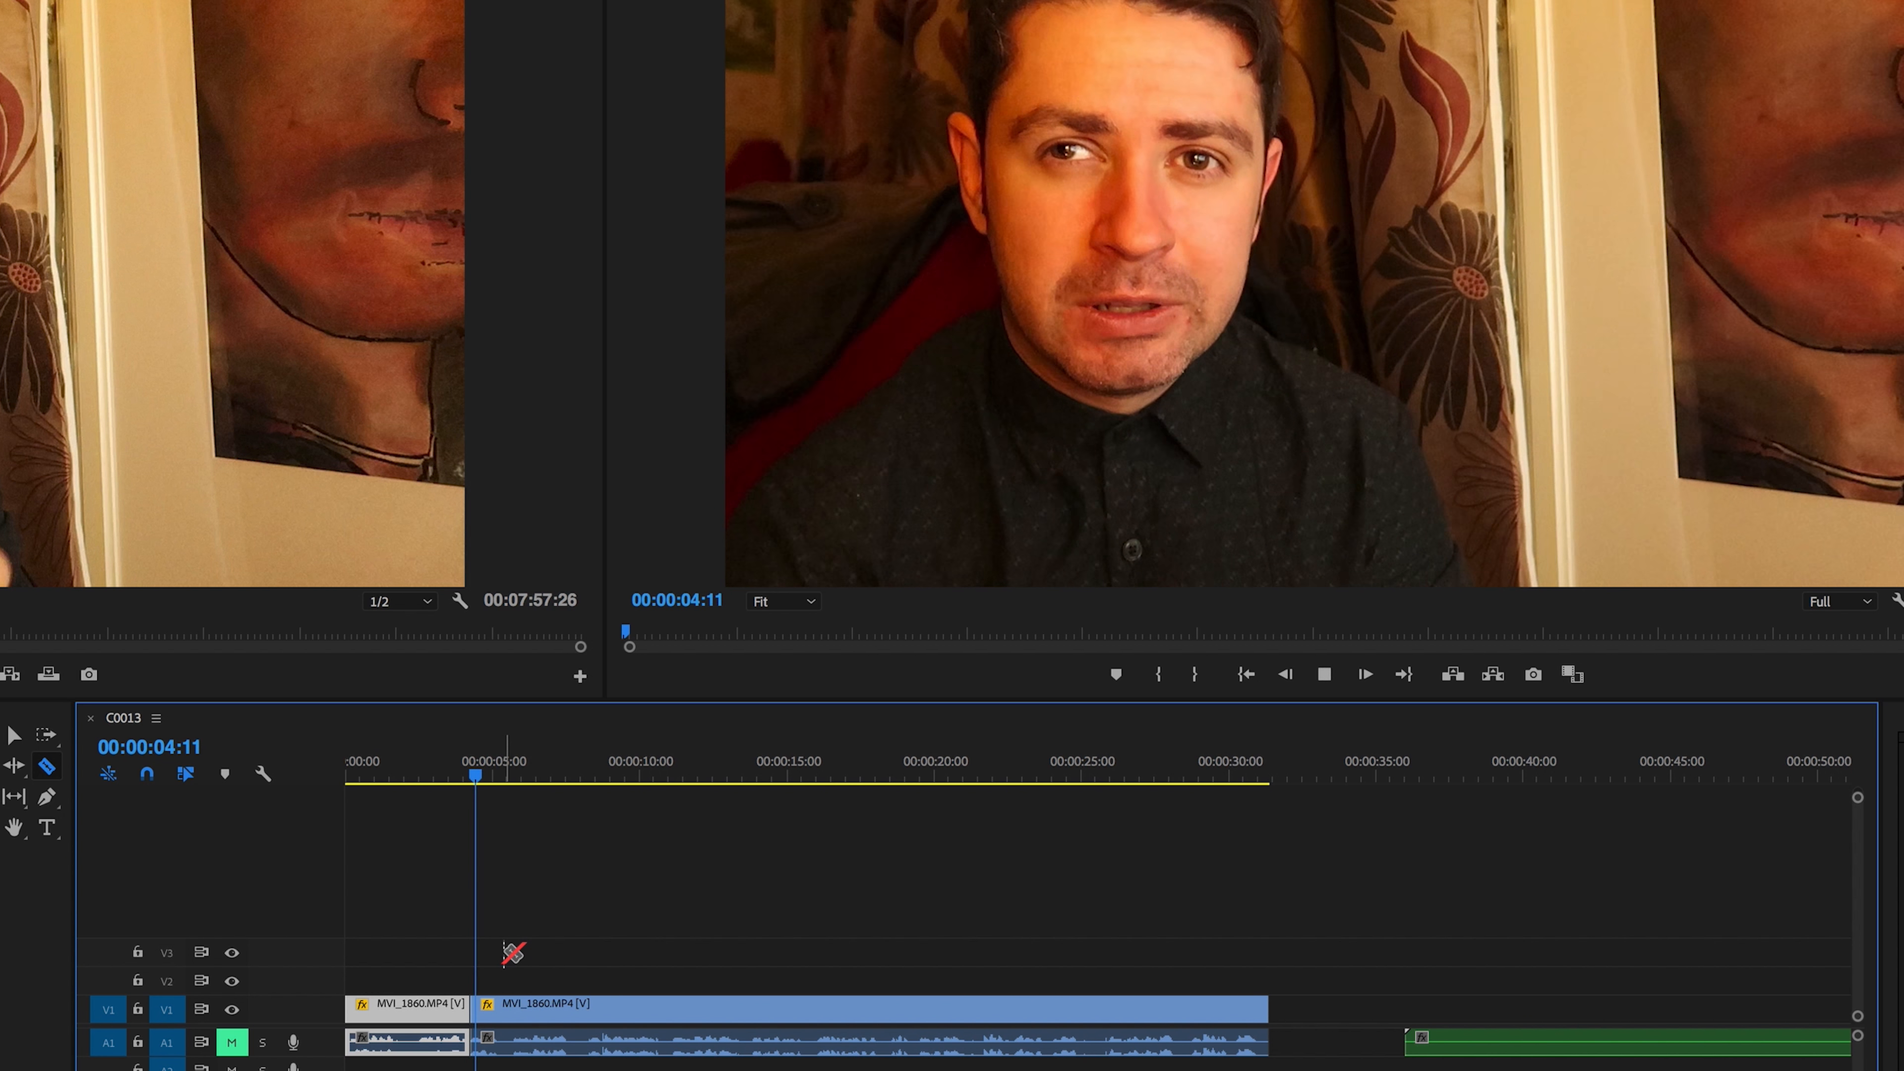
key(space)
click(508, 1017)
click(15, 735)
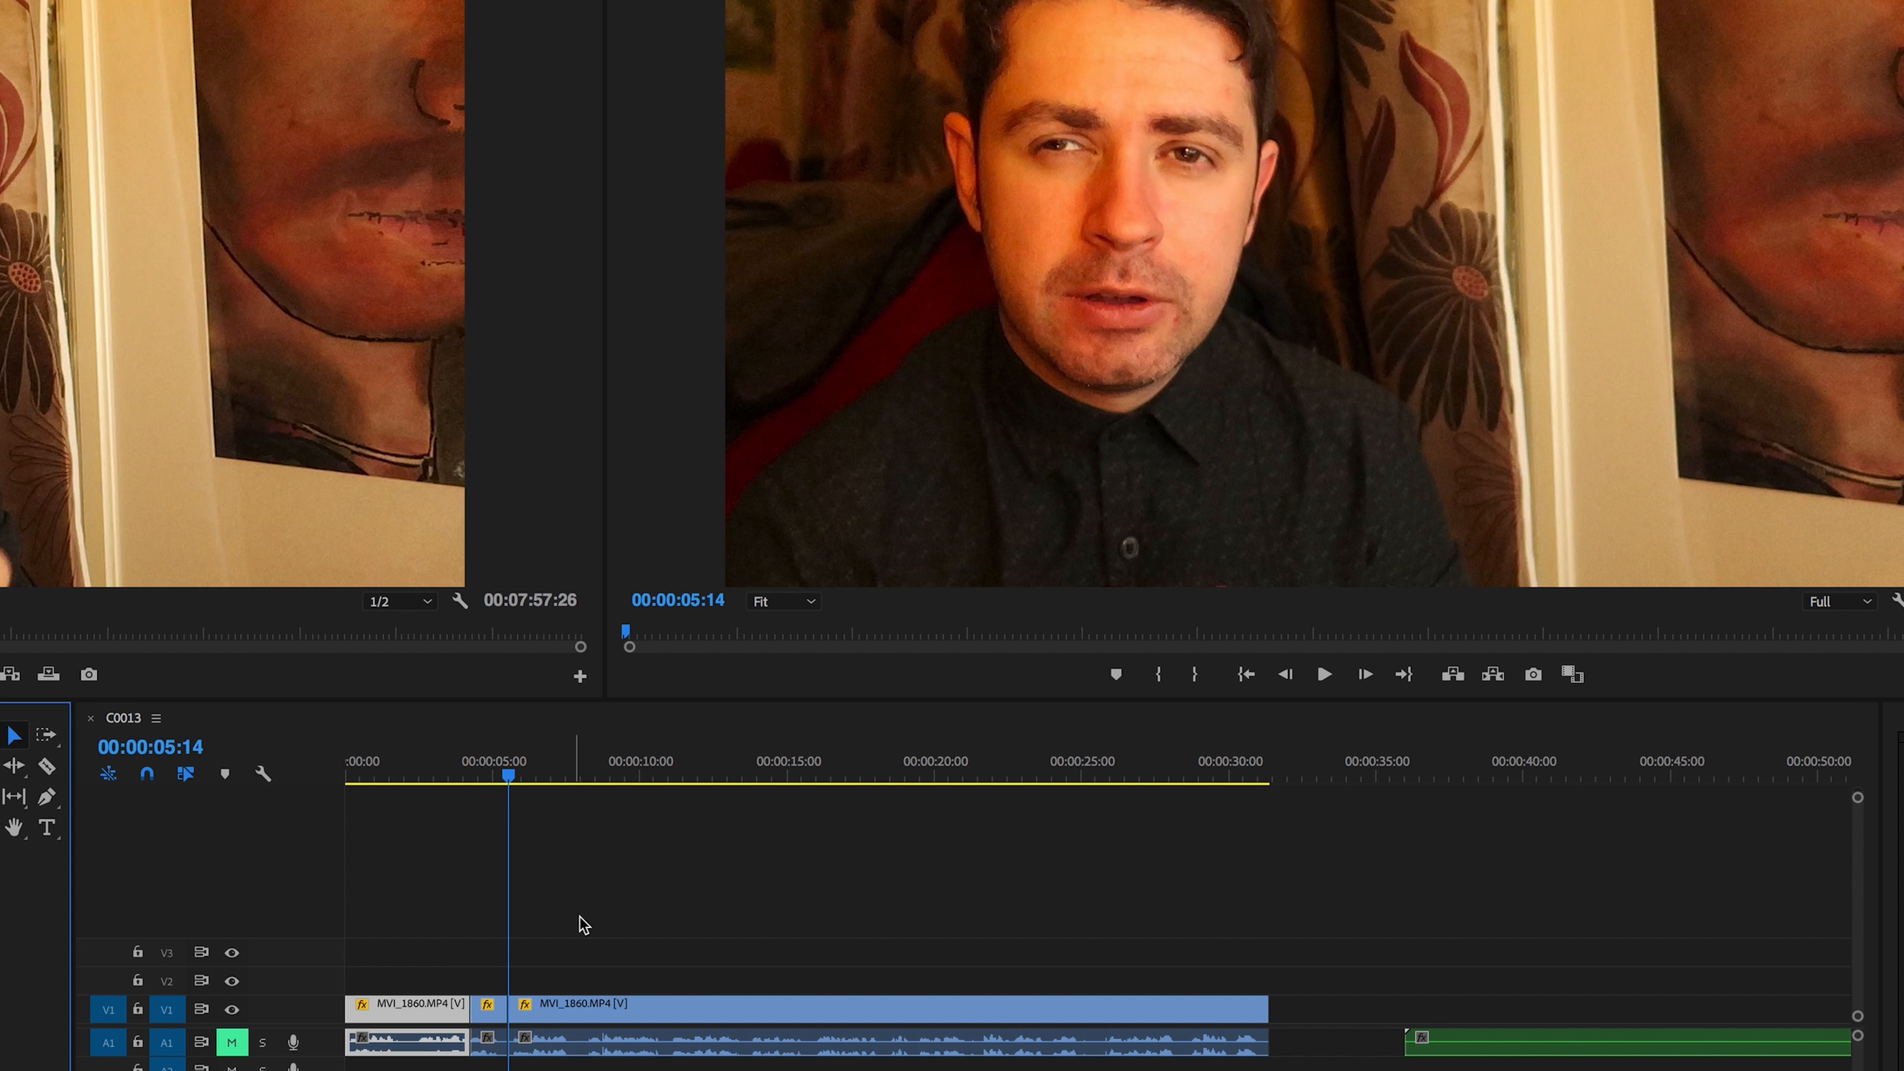
Delete the MVI_1860.MP4 segment between 00:00:04:07 and 00:00:05:14 and close the gap it leaves
click(491, 1014)
key(Delete)
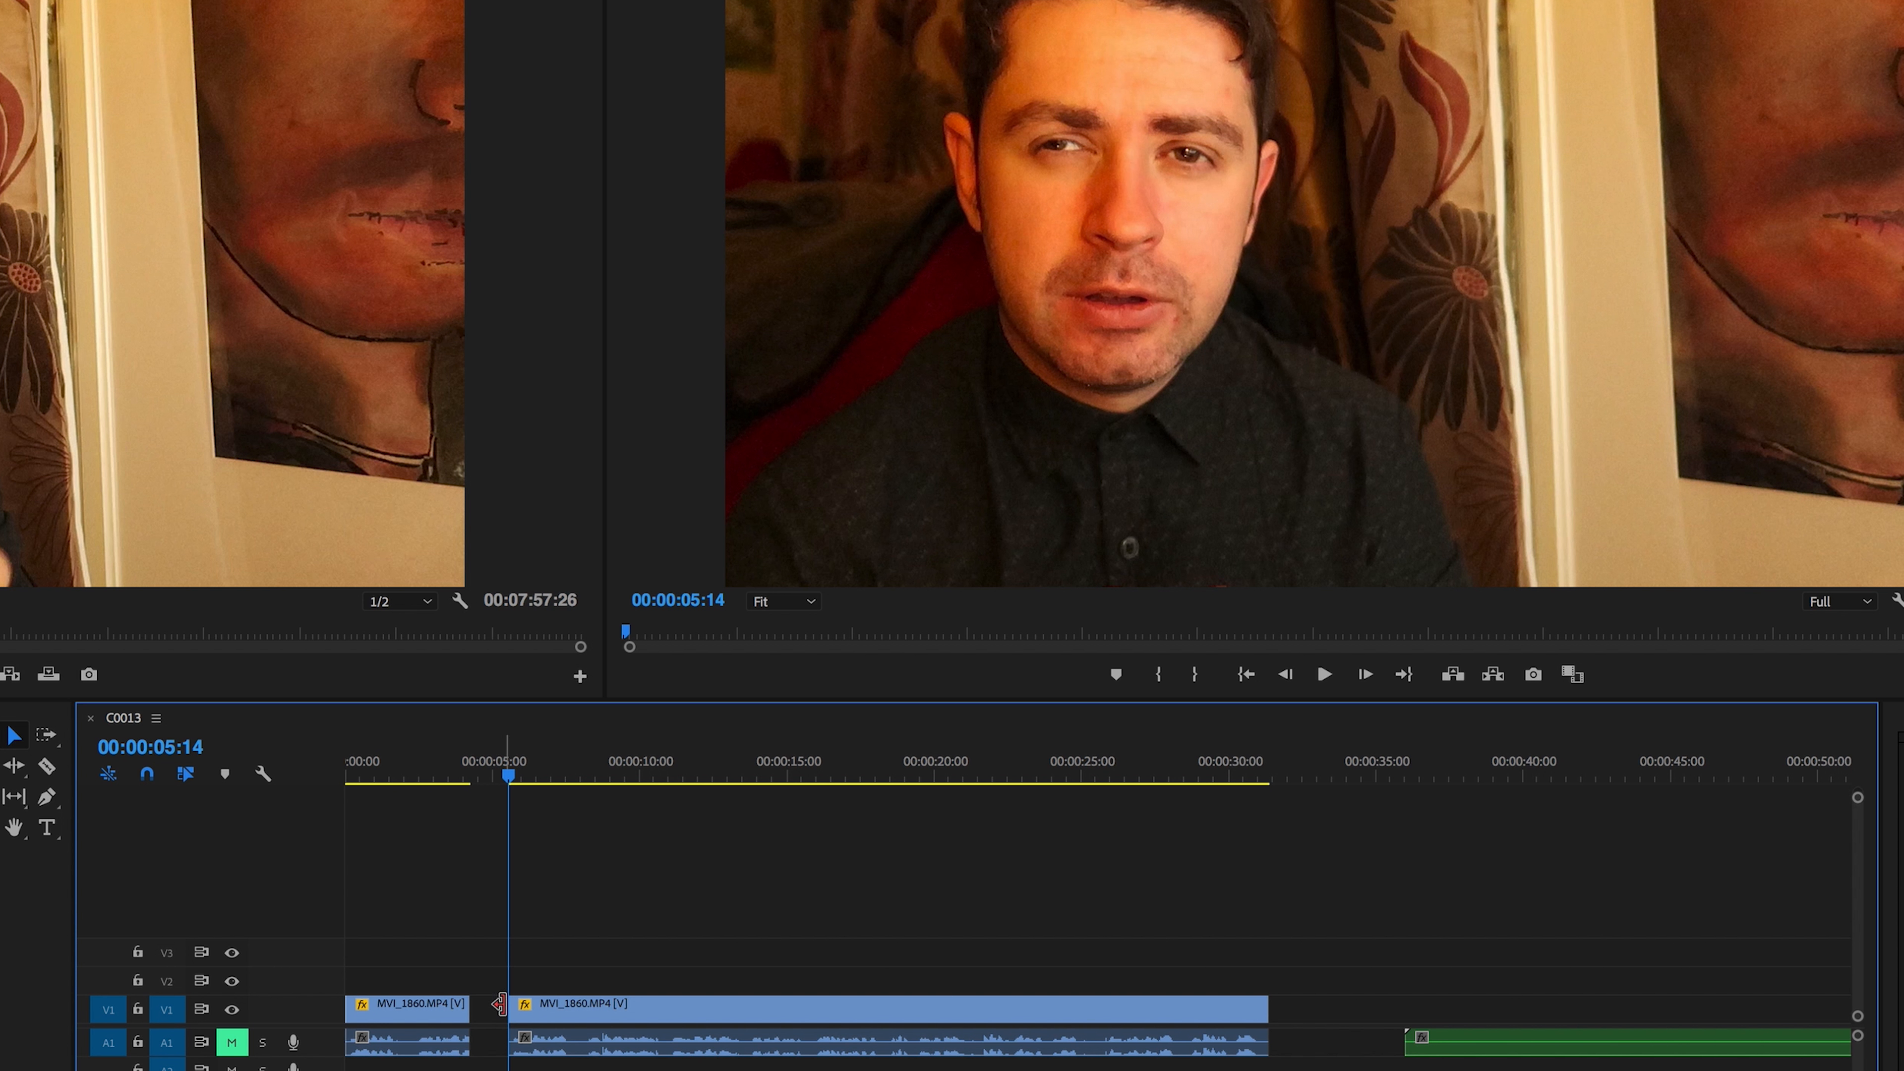
click(489, 1009)
key(Delete)
Play back the opening of the sequence and check the join at about 4 seconds
key(Home)
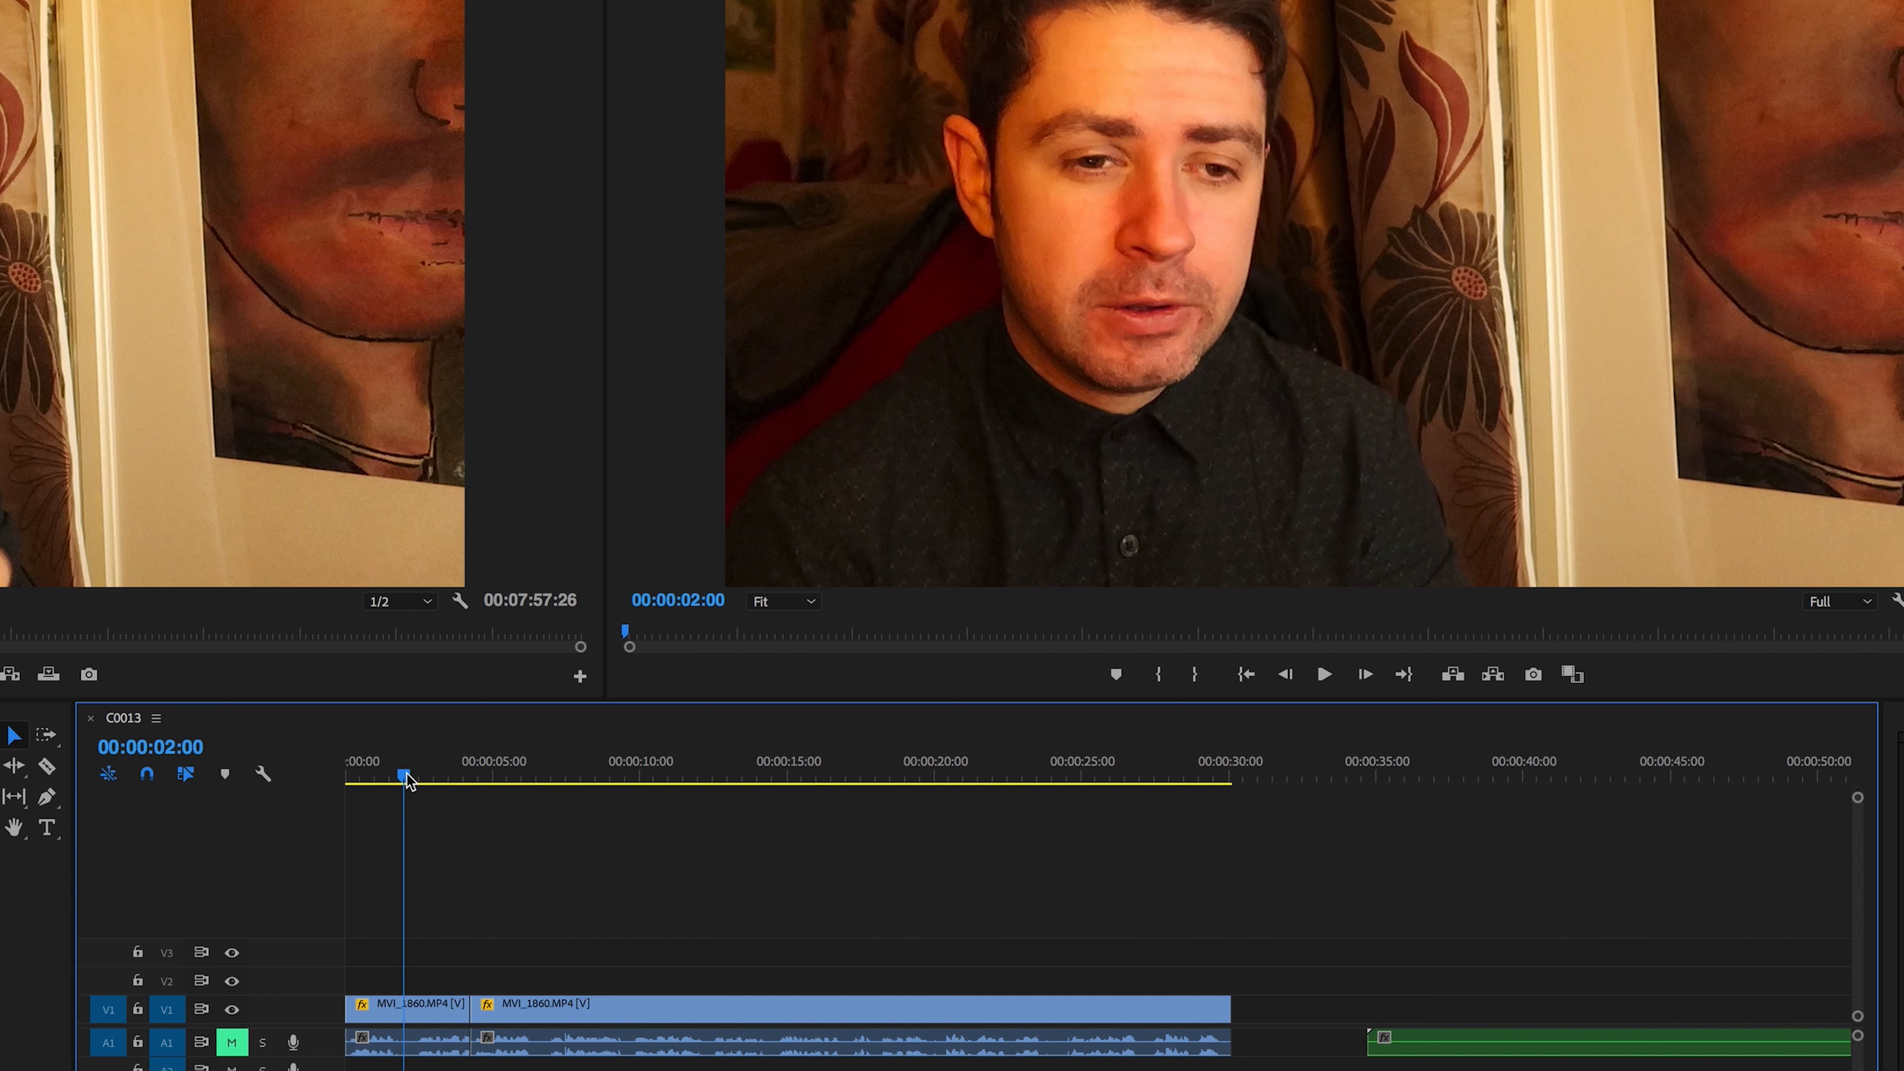
key(space)
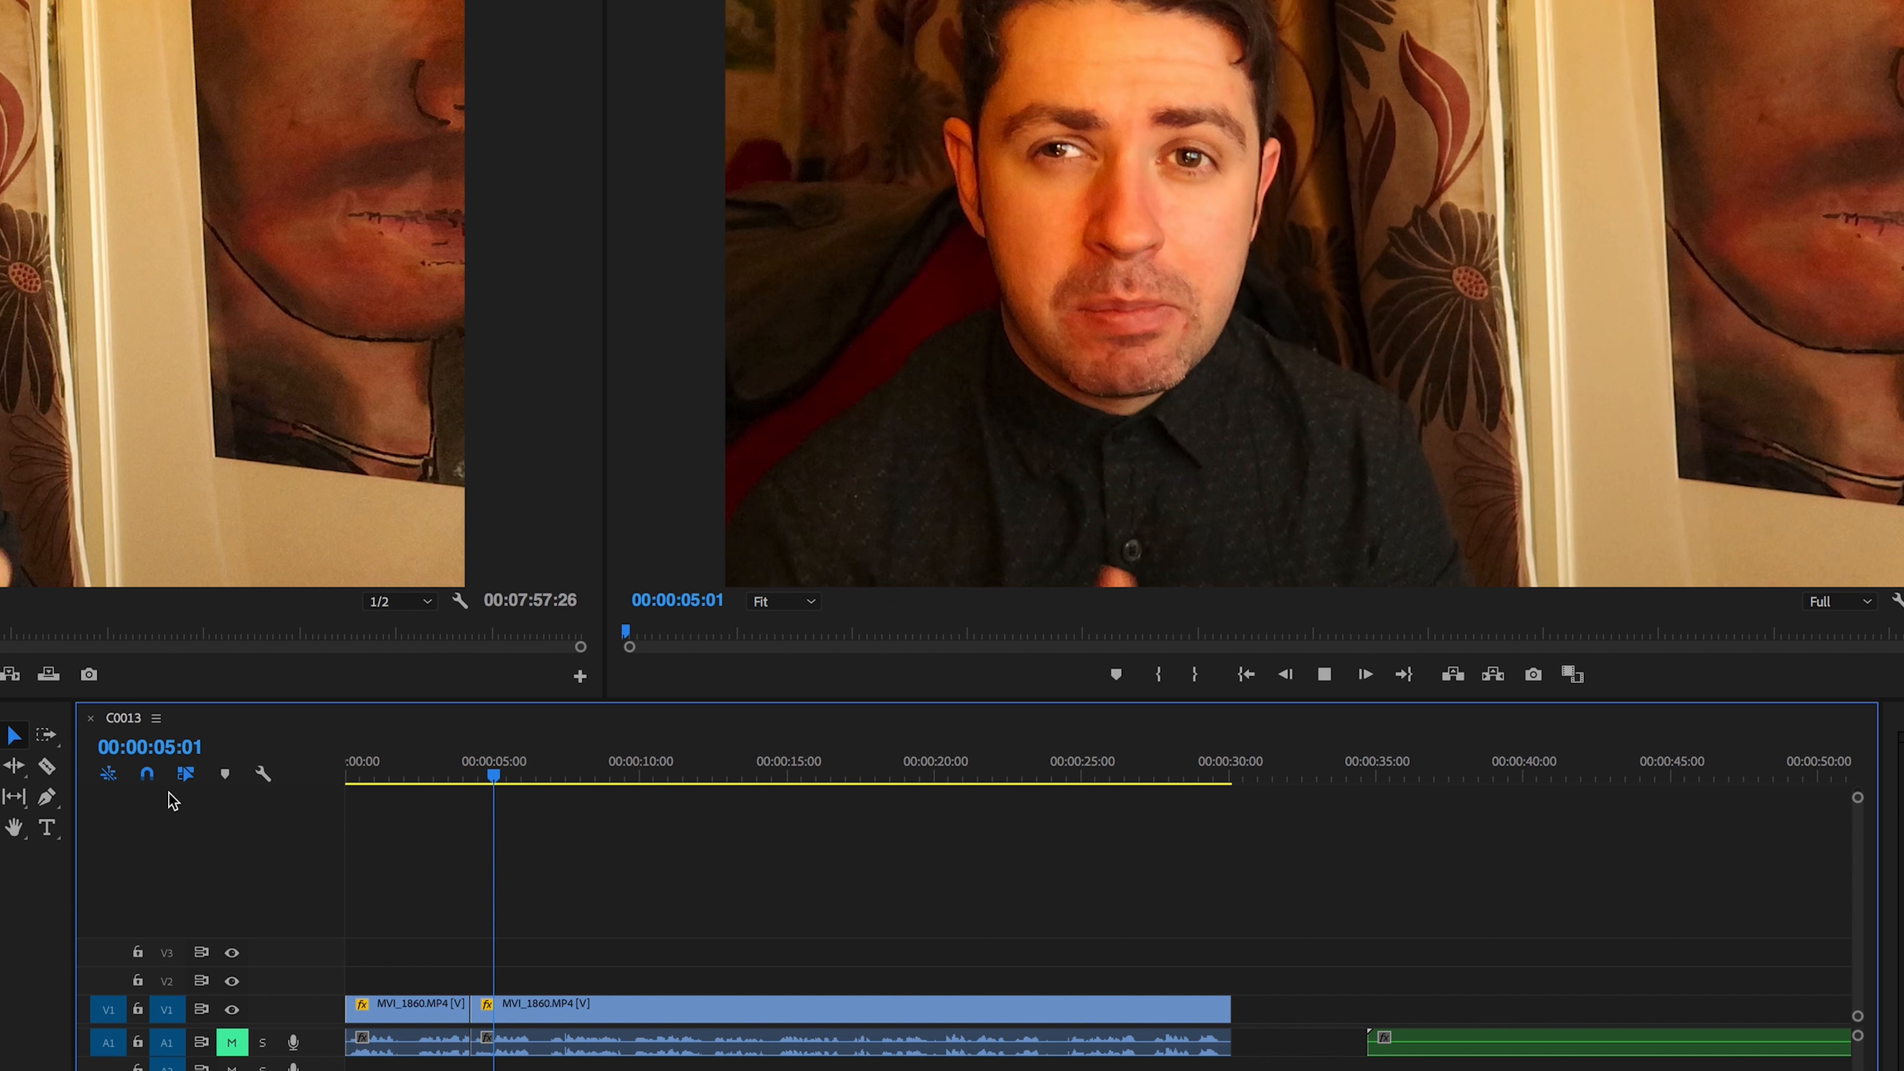
key(space)
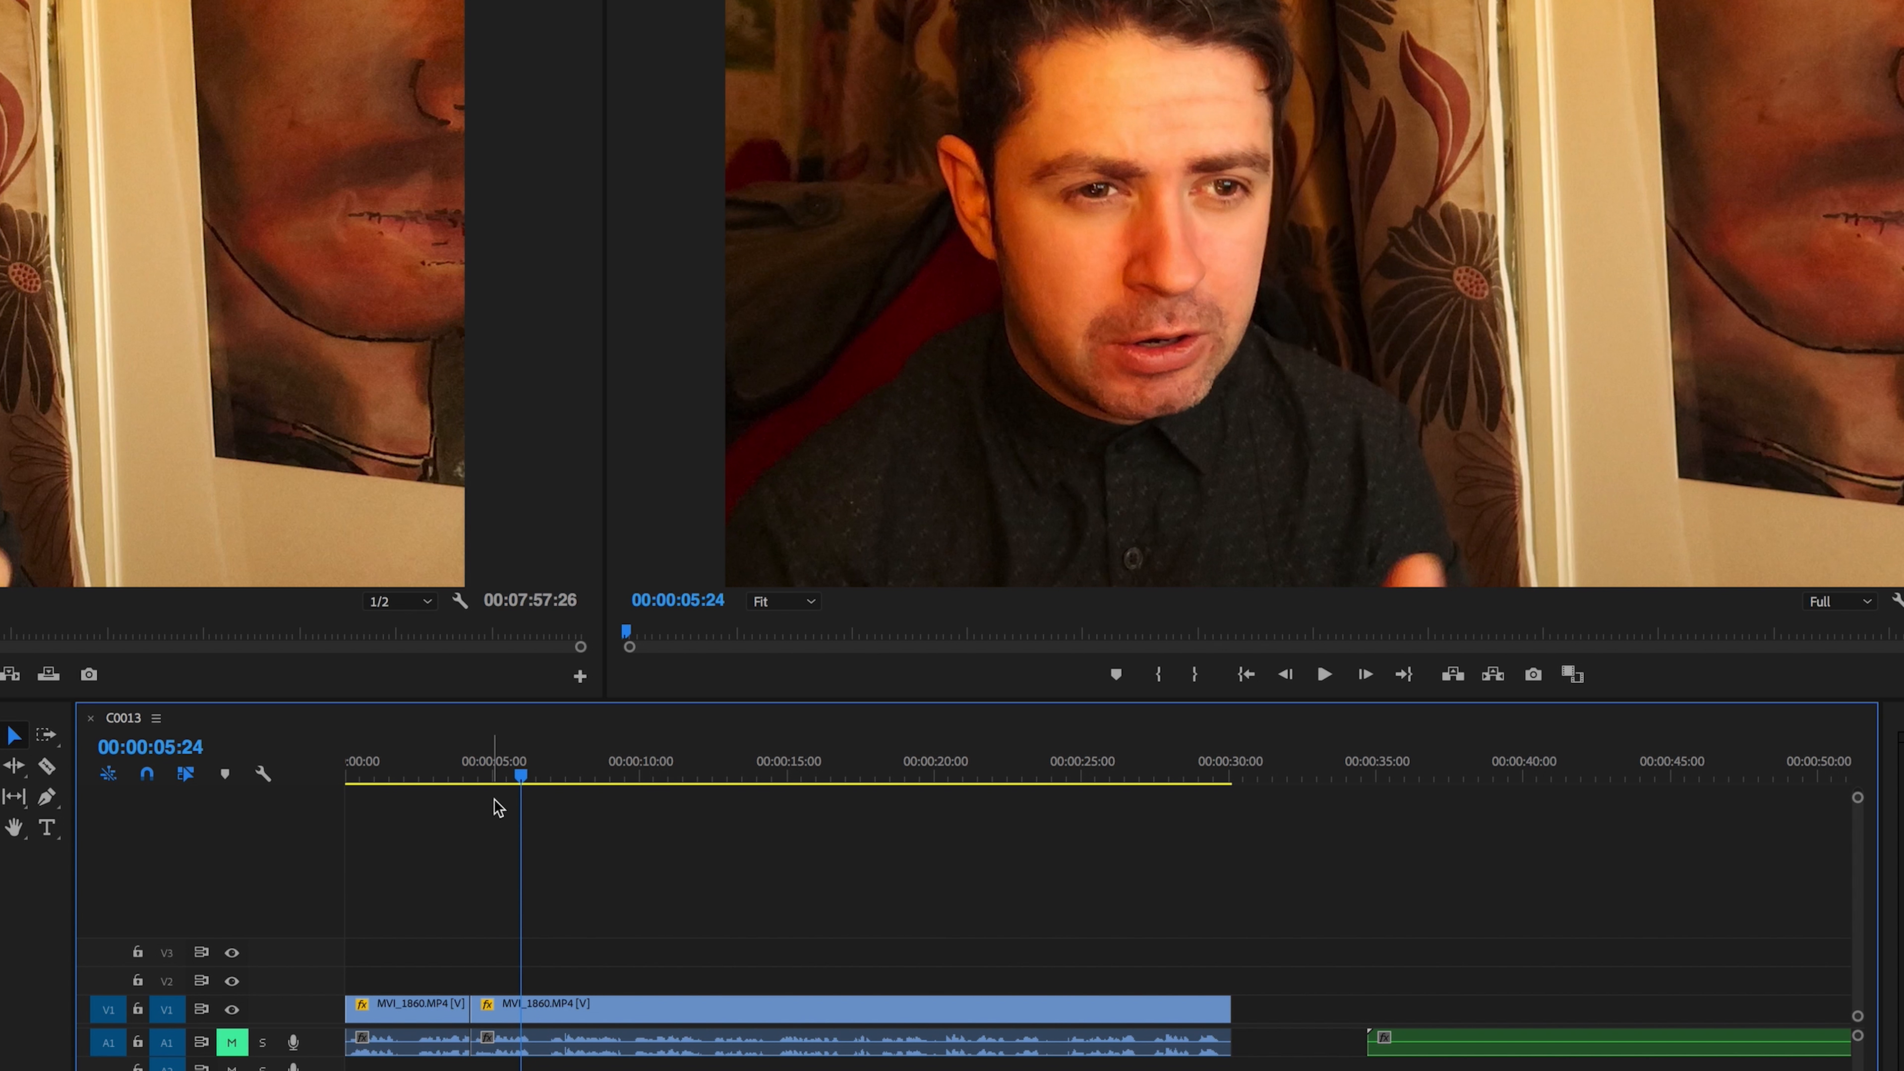
click(431, 765)
key(space)
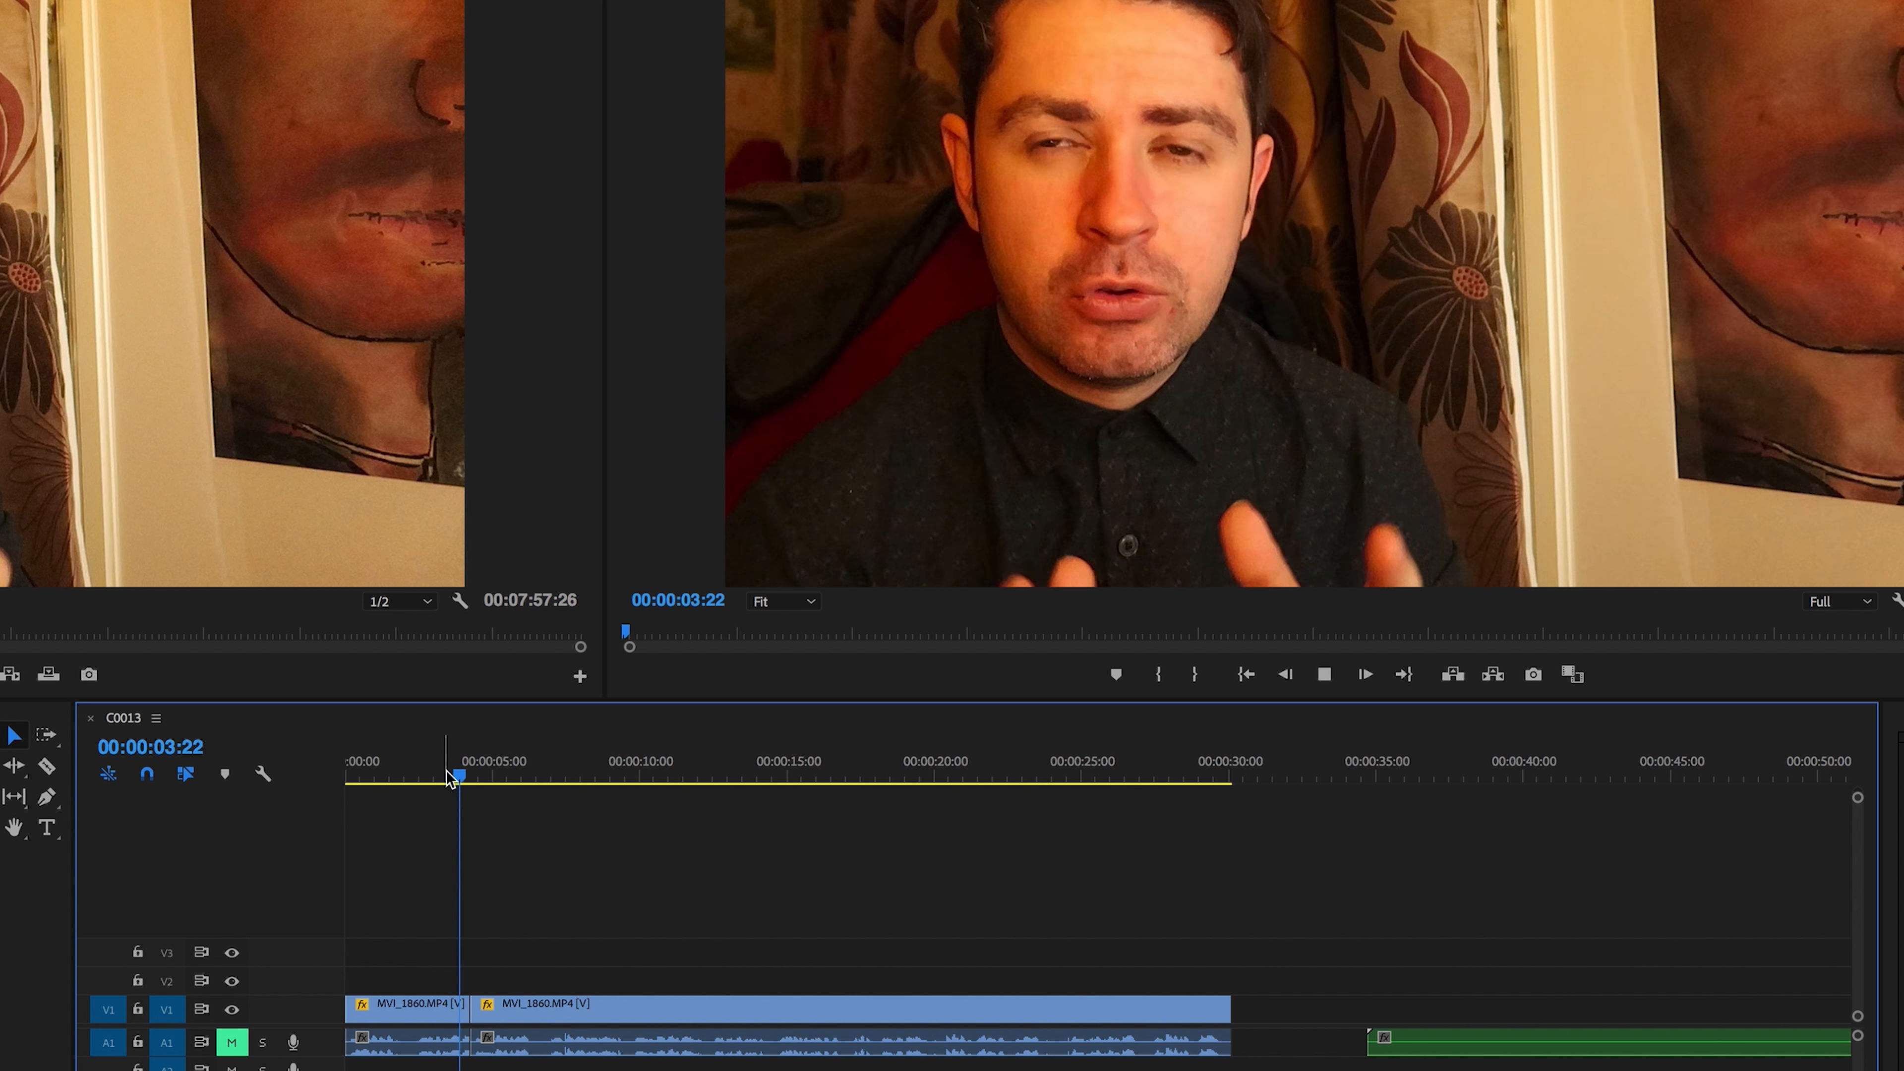
key(space)
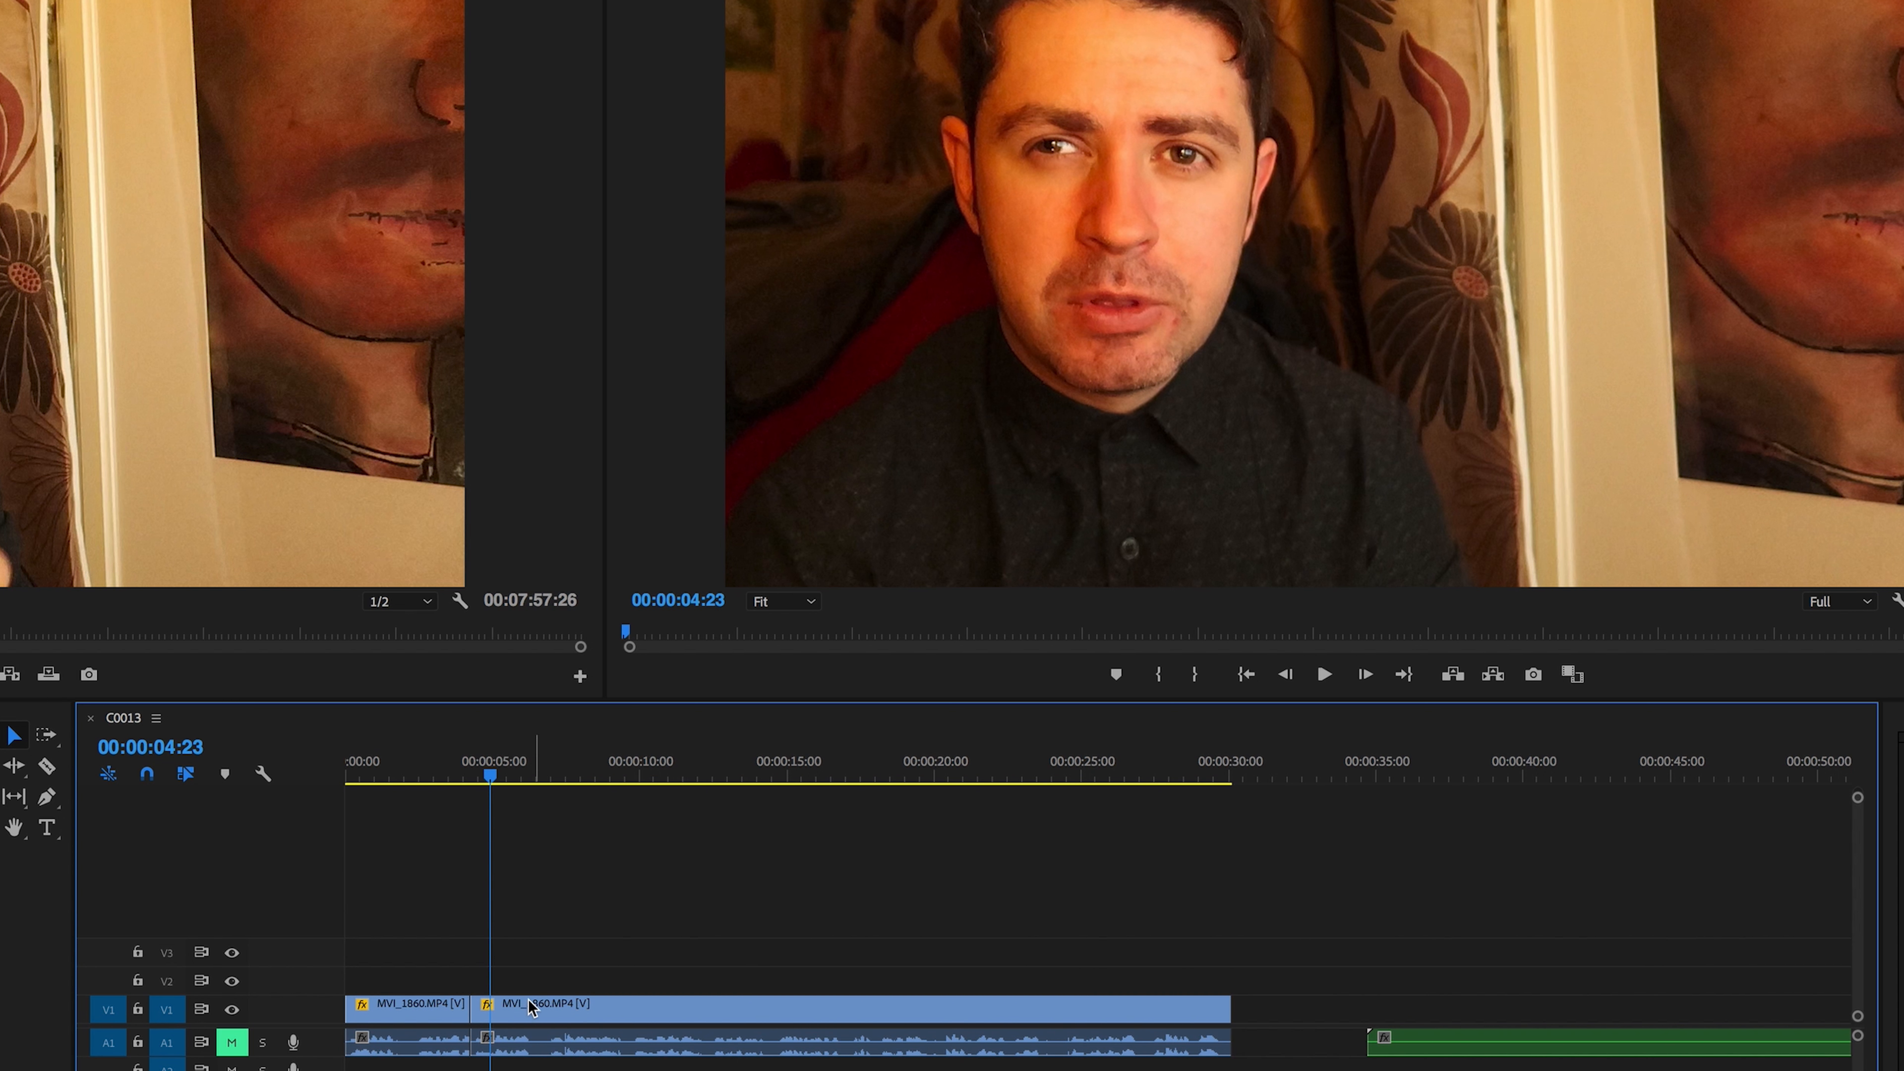
key(space)
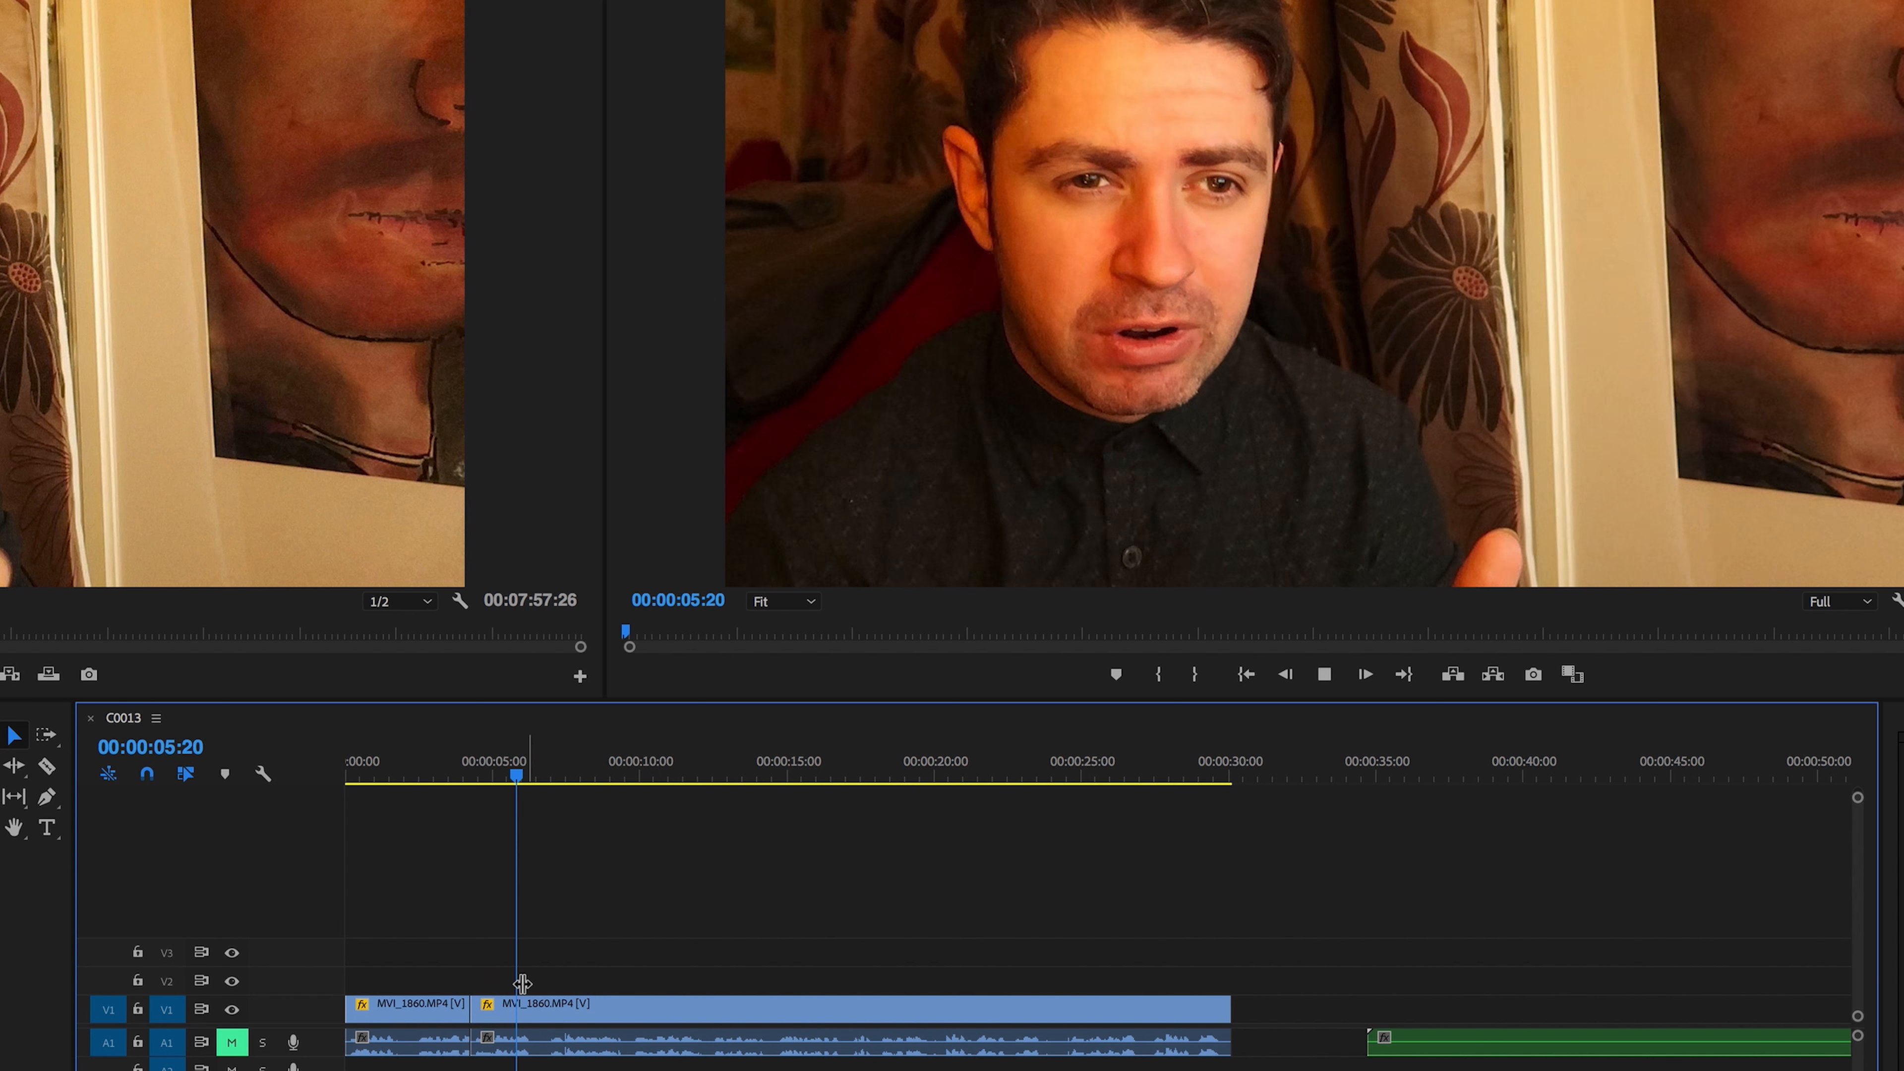
key(space)
Split the second MVI_1860.MP4 segment with the Razor tool at about 6 seconds and at 00:00:07:07
click(46, 766)
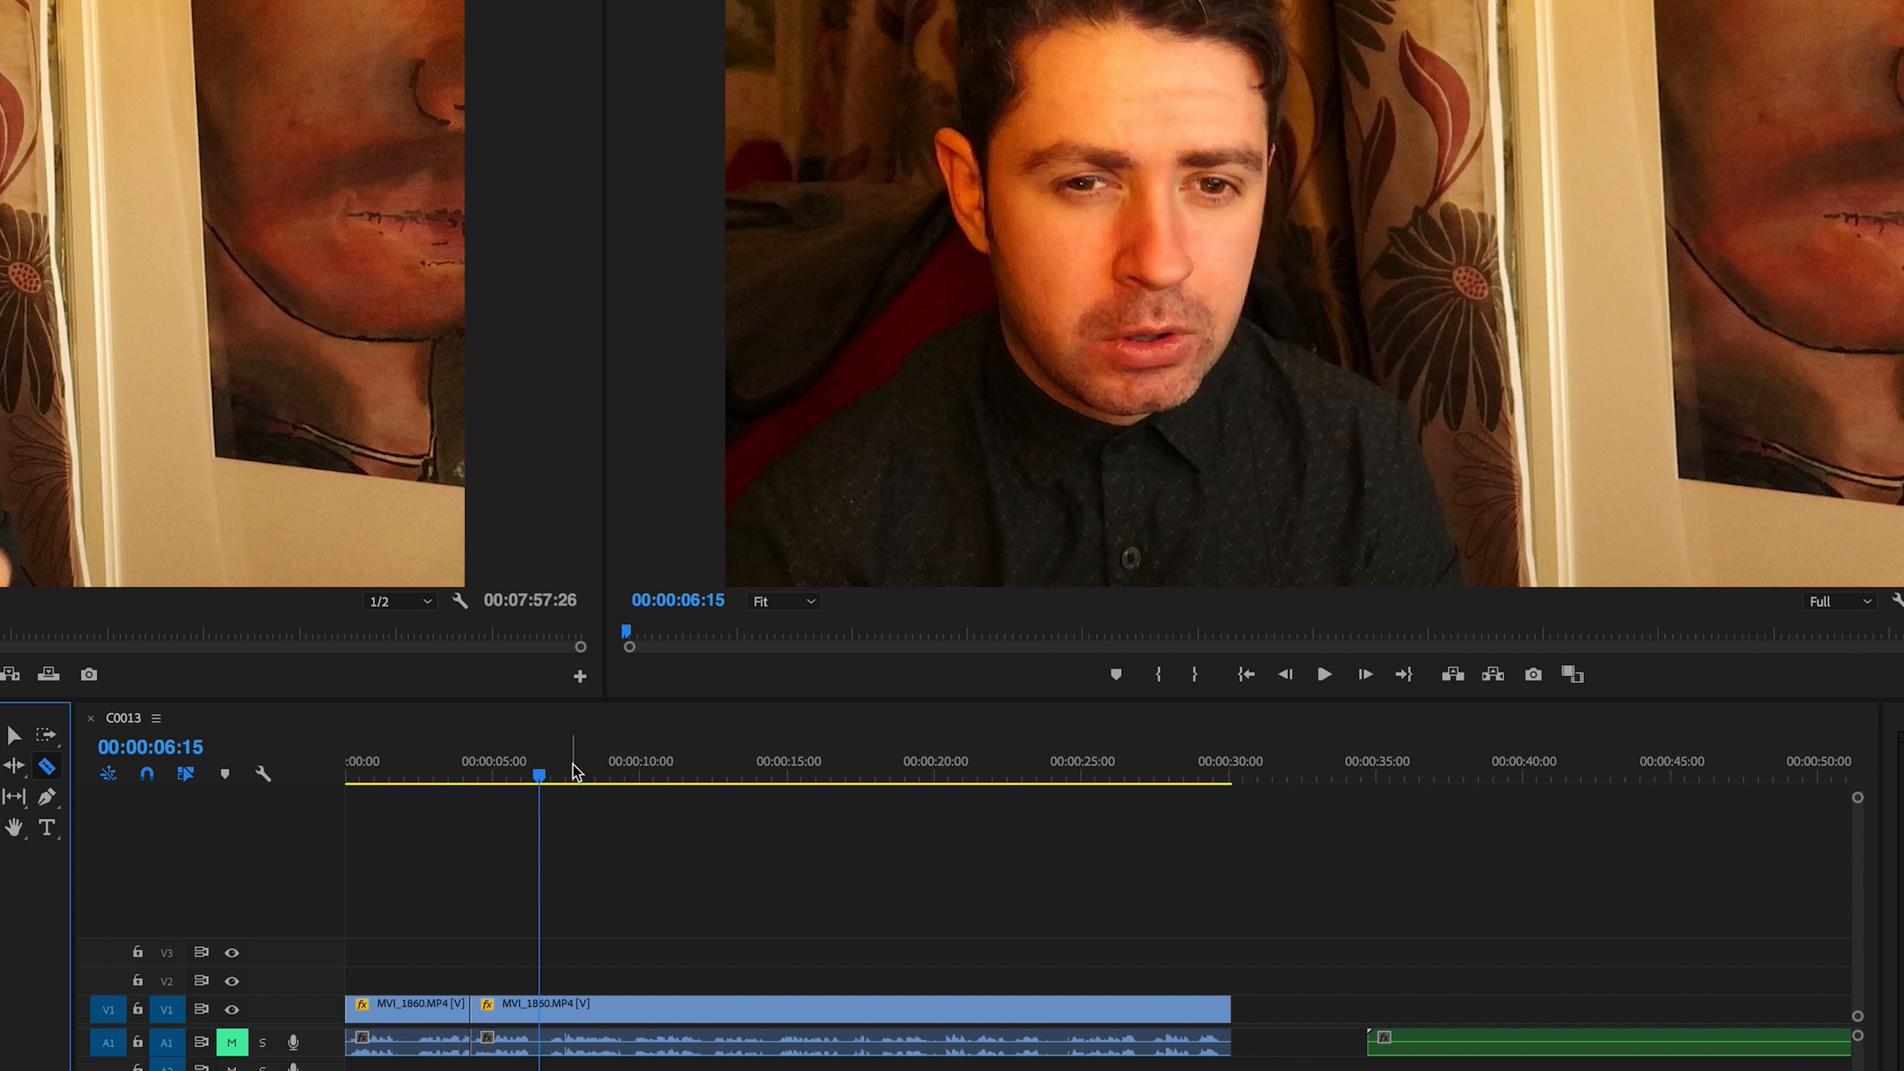
click(497, 763)
key(space)
key(space)
click(542, 1020)
key(space)
key(space)
click(544, 1017)
key(space)
key(space)
Delete the short MVI_1860.MP4 segment ending at 00:00:07:07 and close the gap it leaves
click(18, 735)
click(538, 1016)
key(Delete)
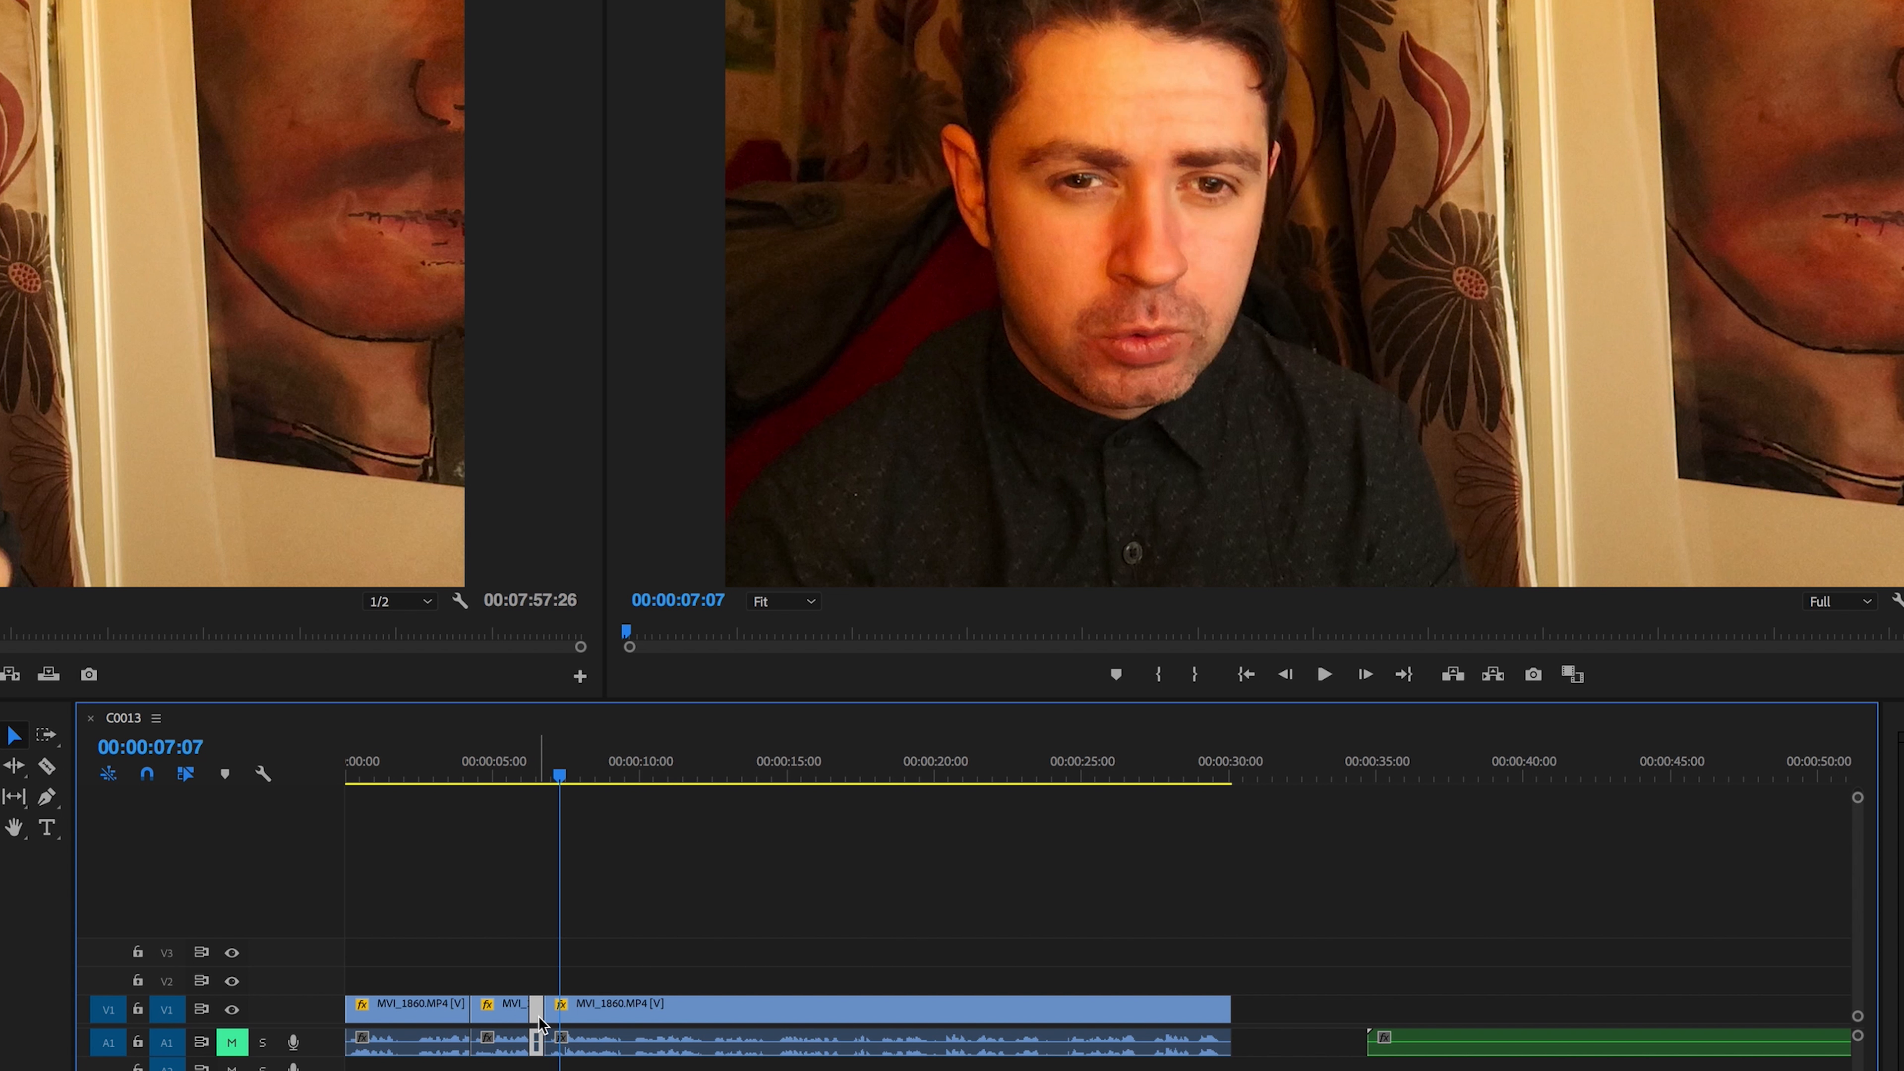
click(537, 1014)
key(Delete)
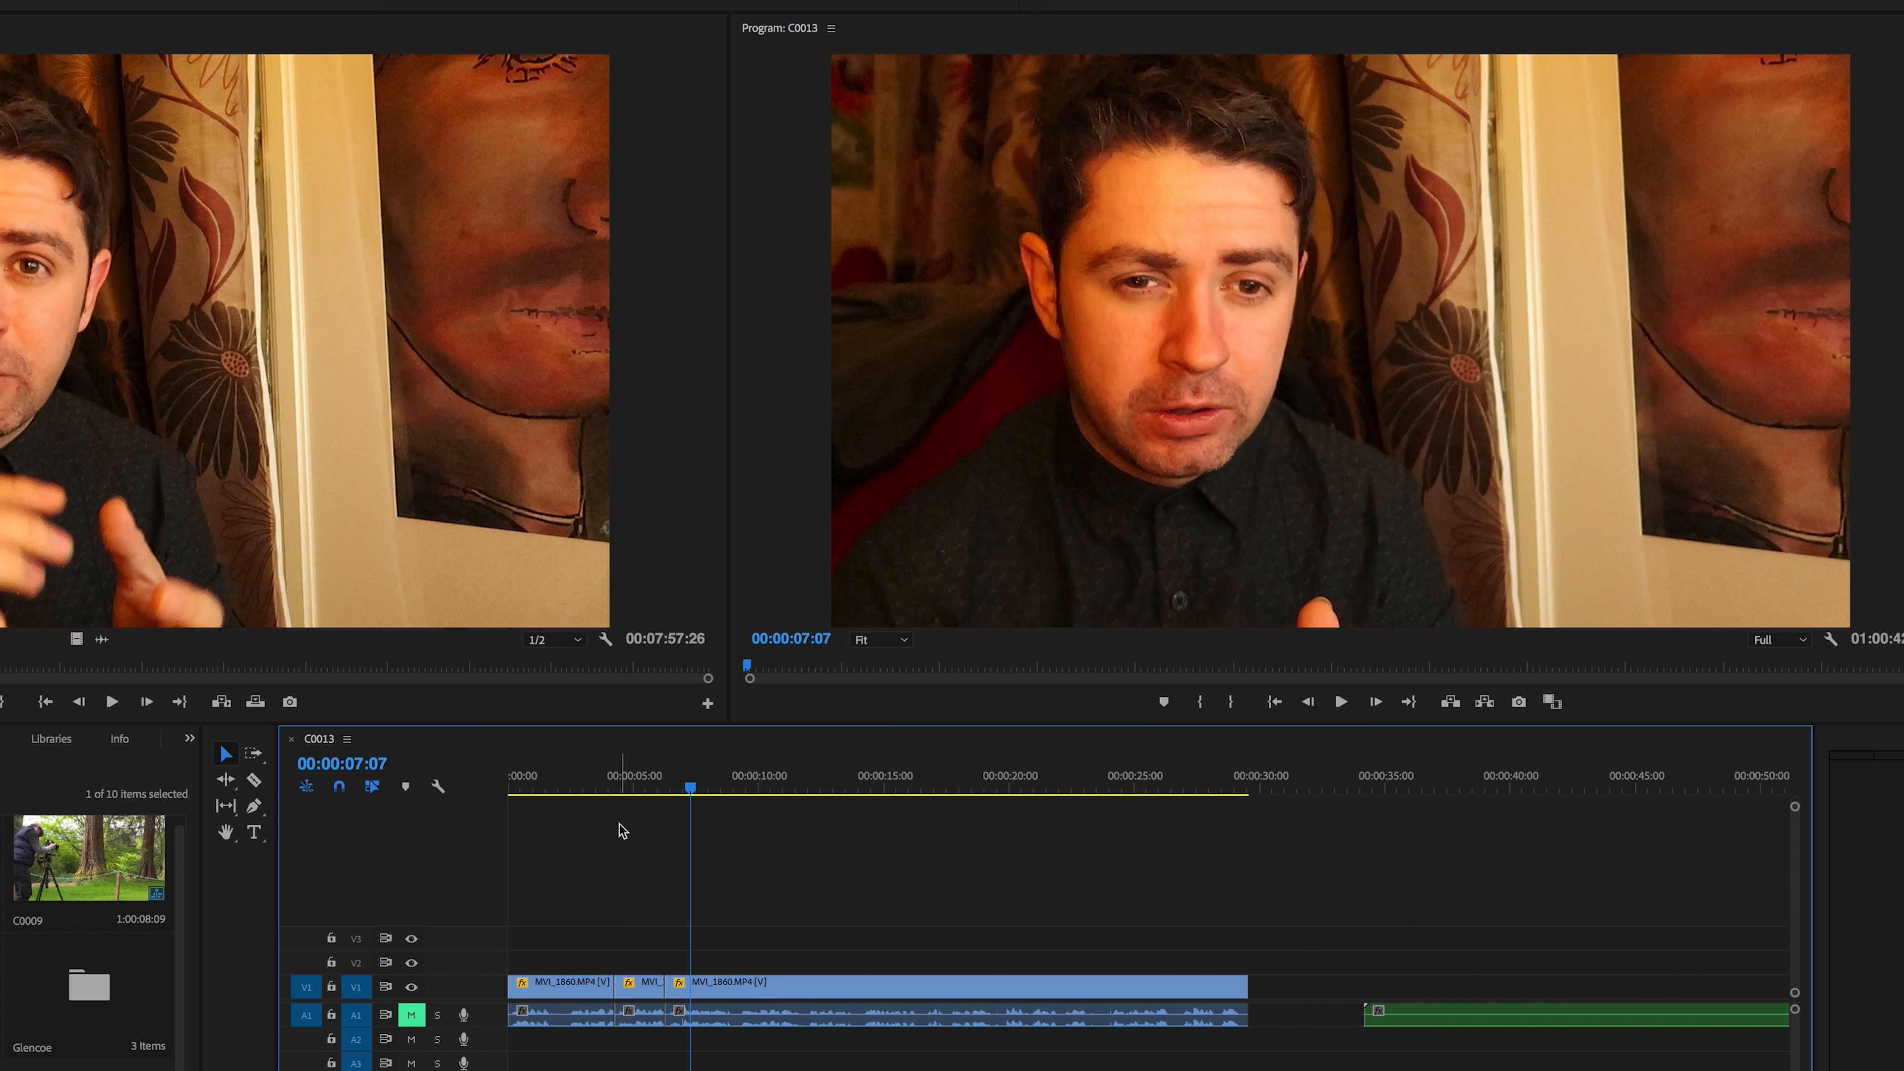
Enlarge and reposition the short middle MVI_1860.MP4 segment to frame the speaker's face in close-up
click(637, 786)
click(576, 785)
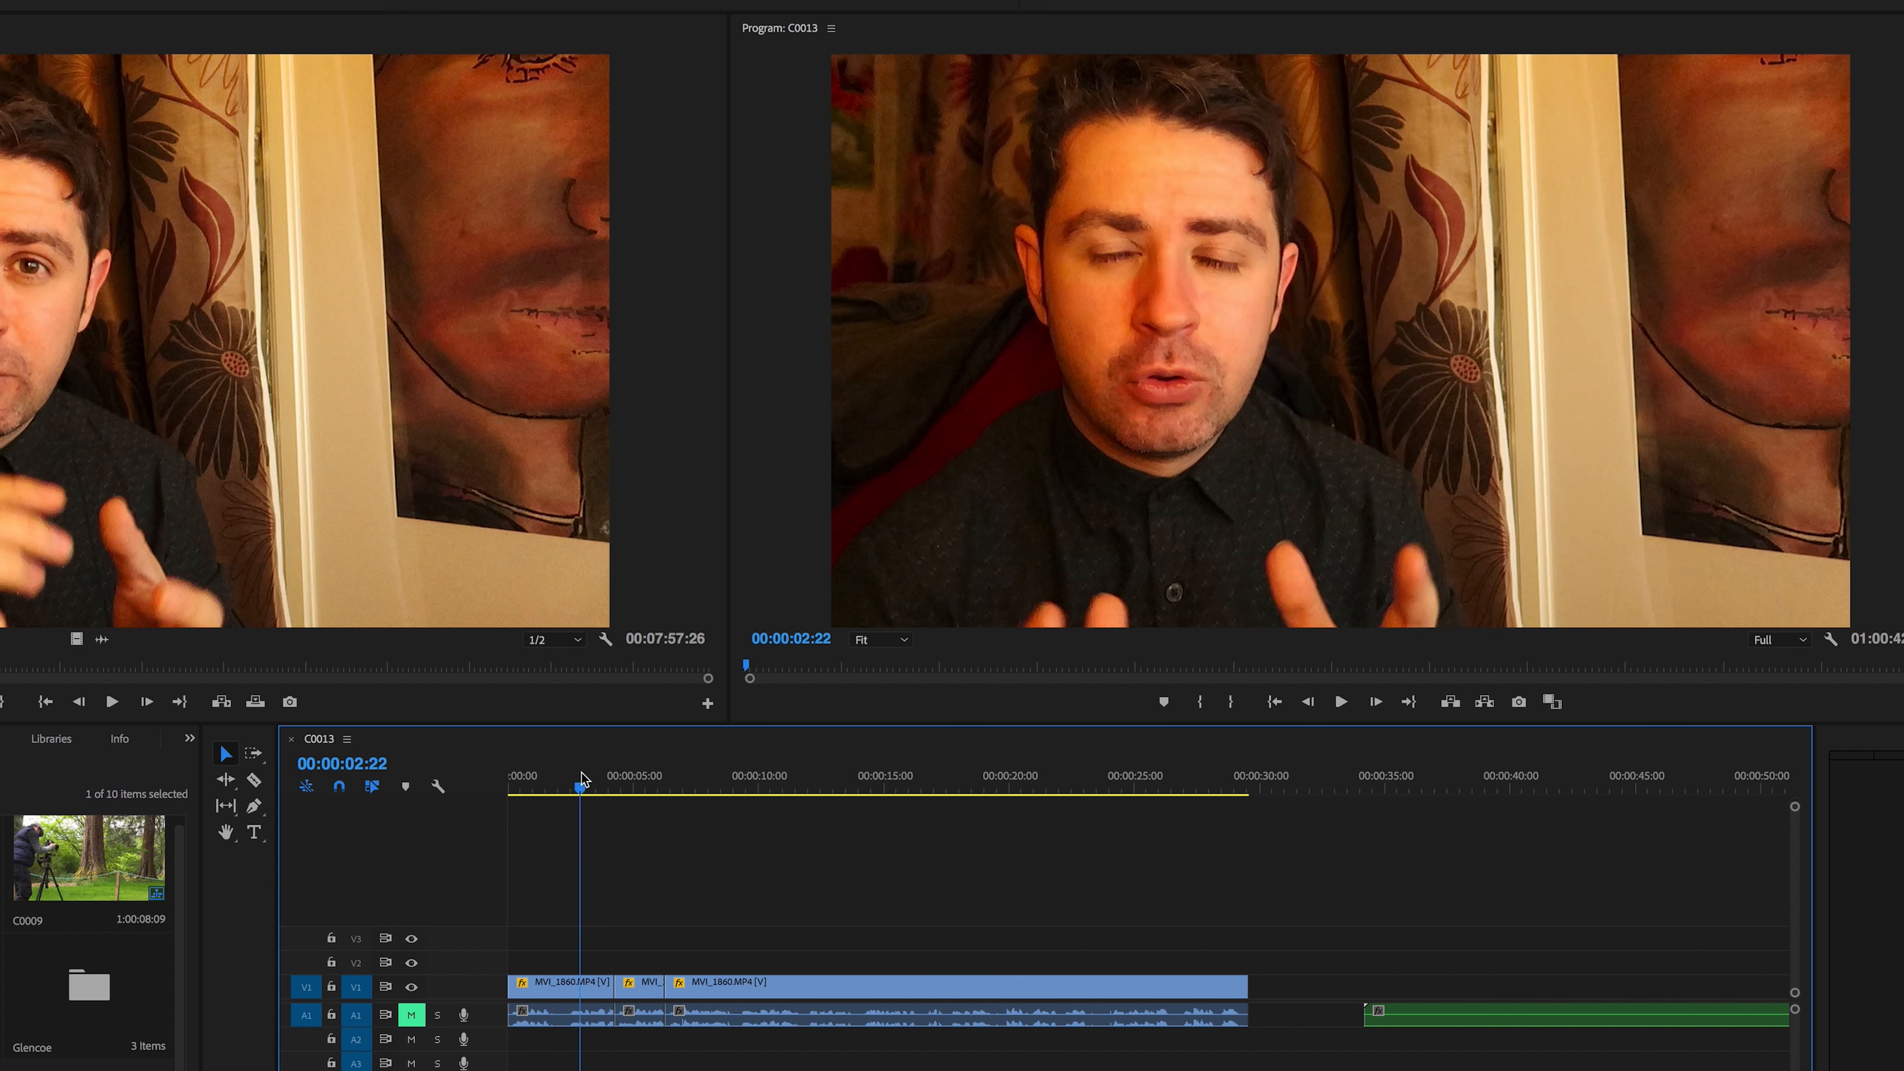
drag(576, 785, 640, 788)
click(638, 995)
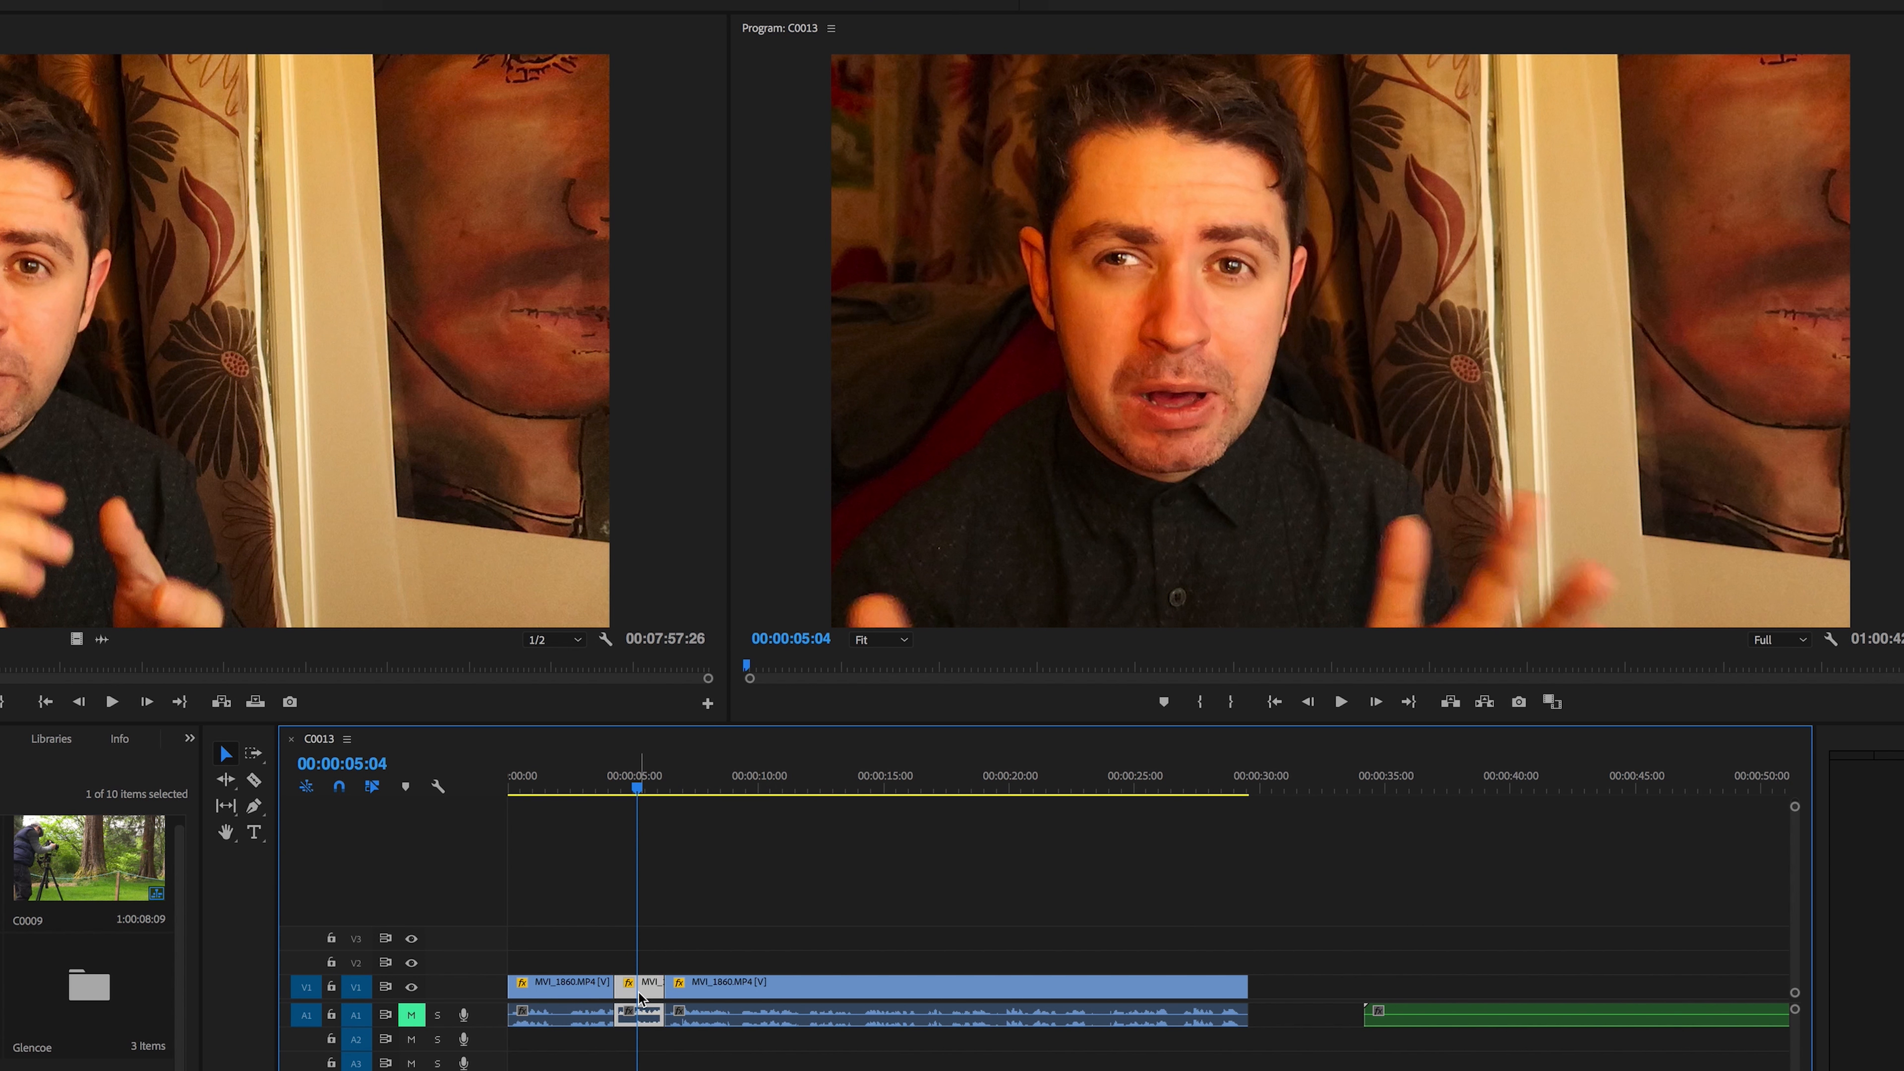
click(1694, 149)
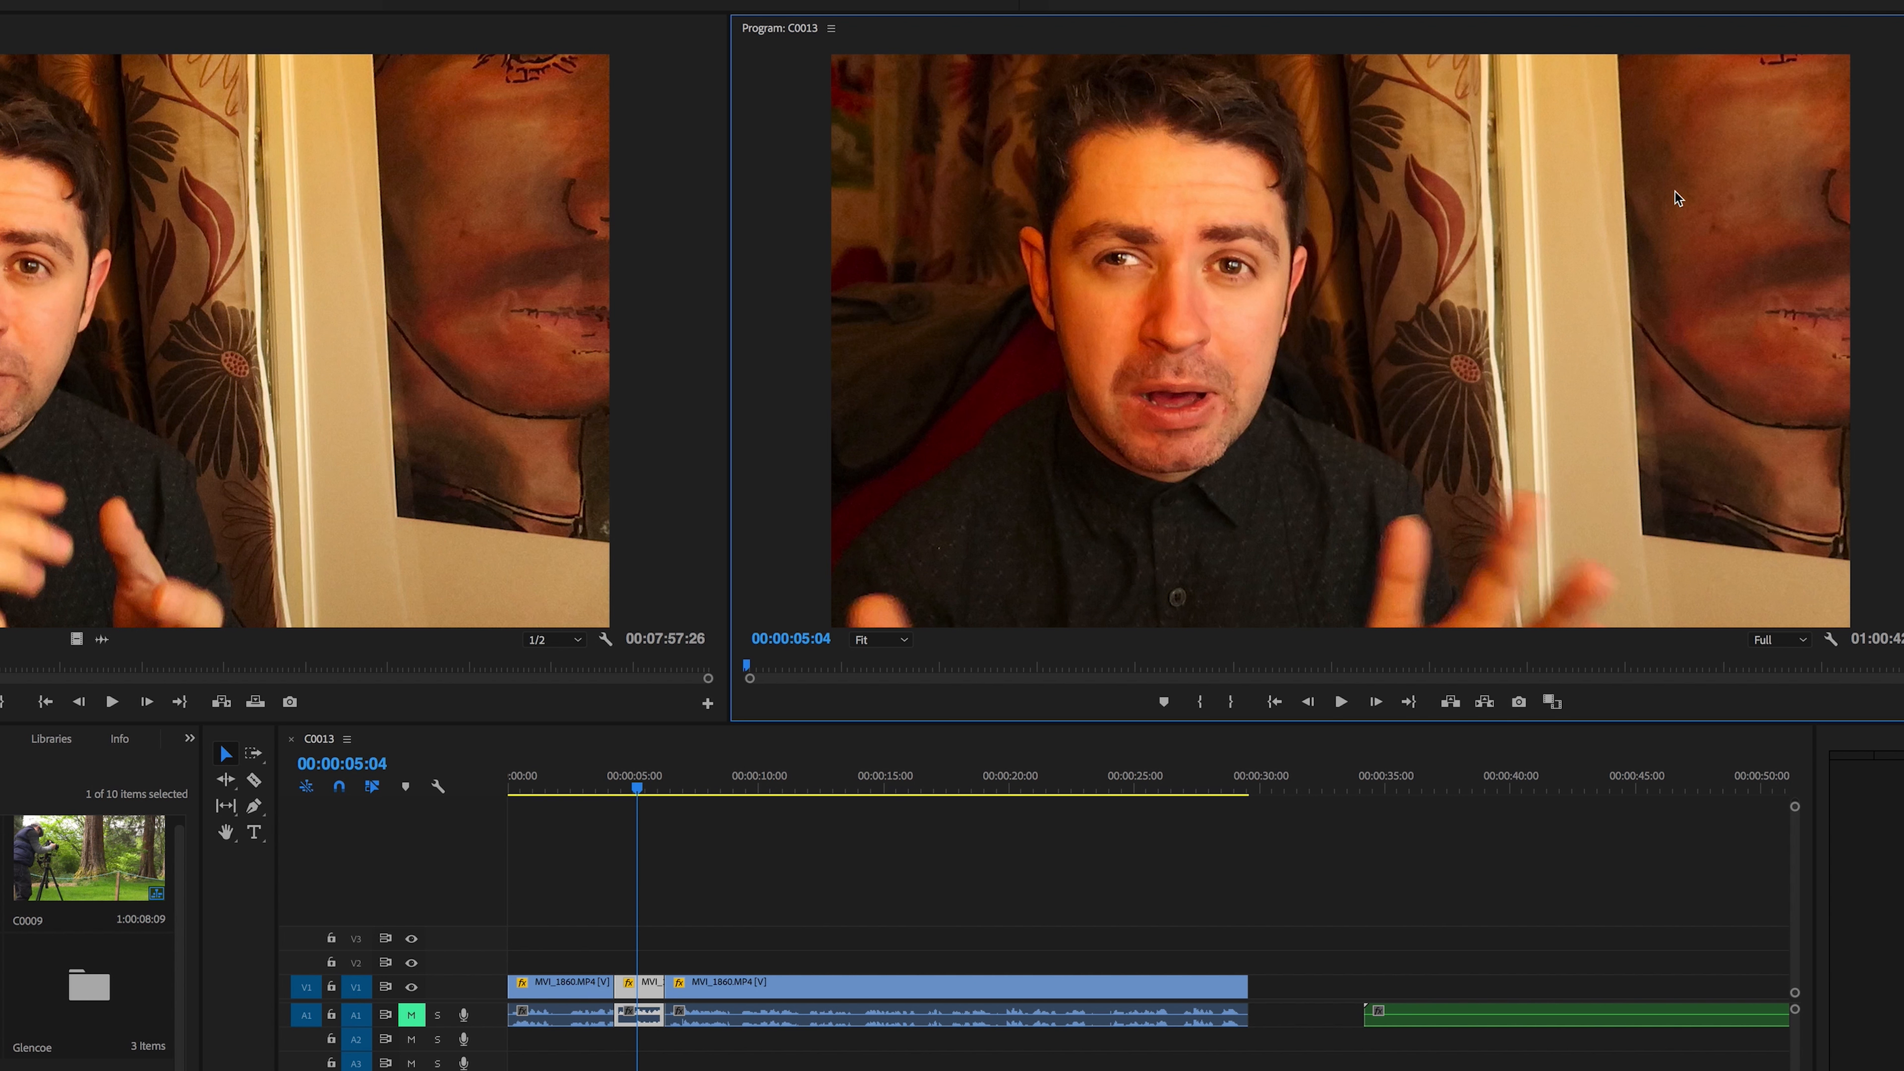
double_click(1198, 296)
drag(1514, 153, 1195, 183)
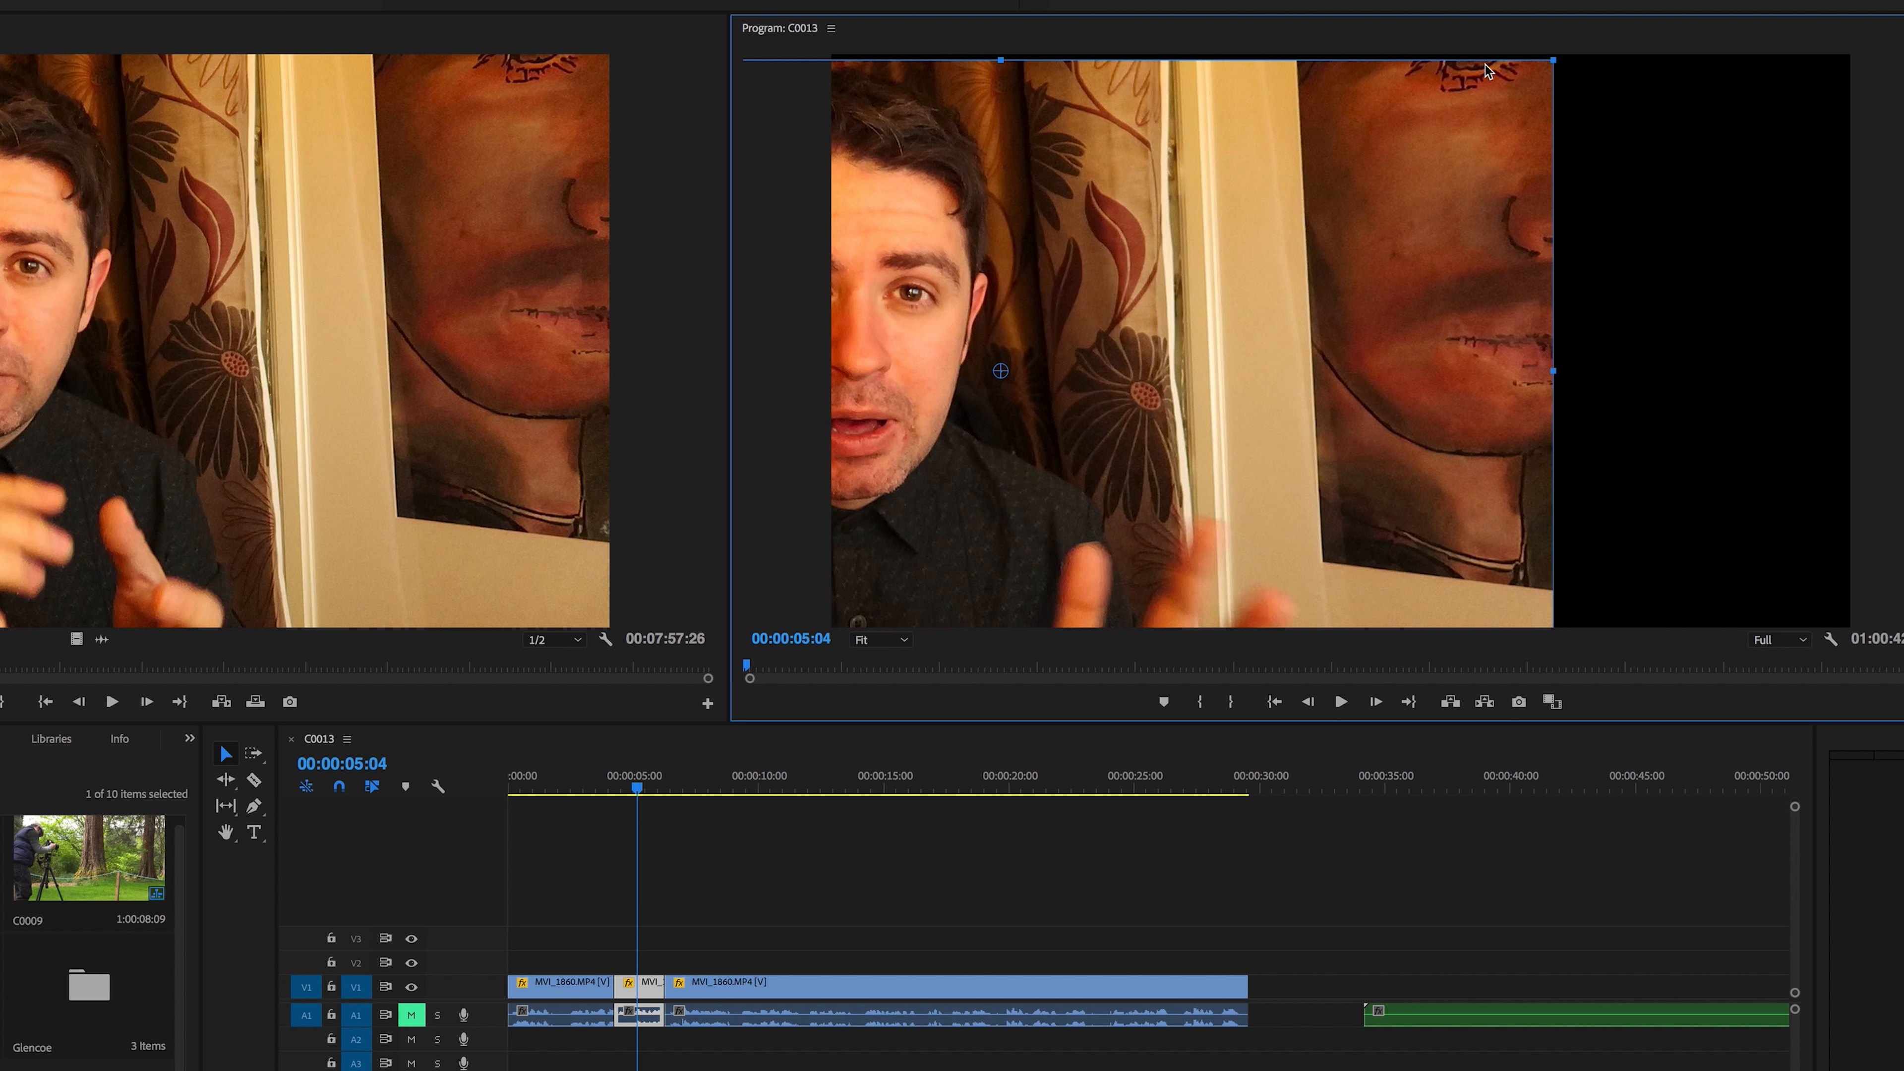
drag(1554, 60, 1836, 12)
drag(1560, 186, 1793, 183)
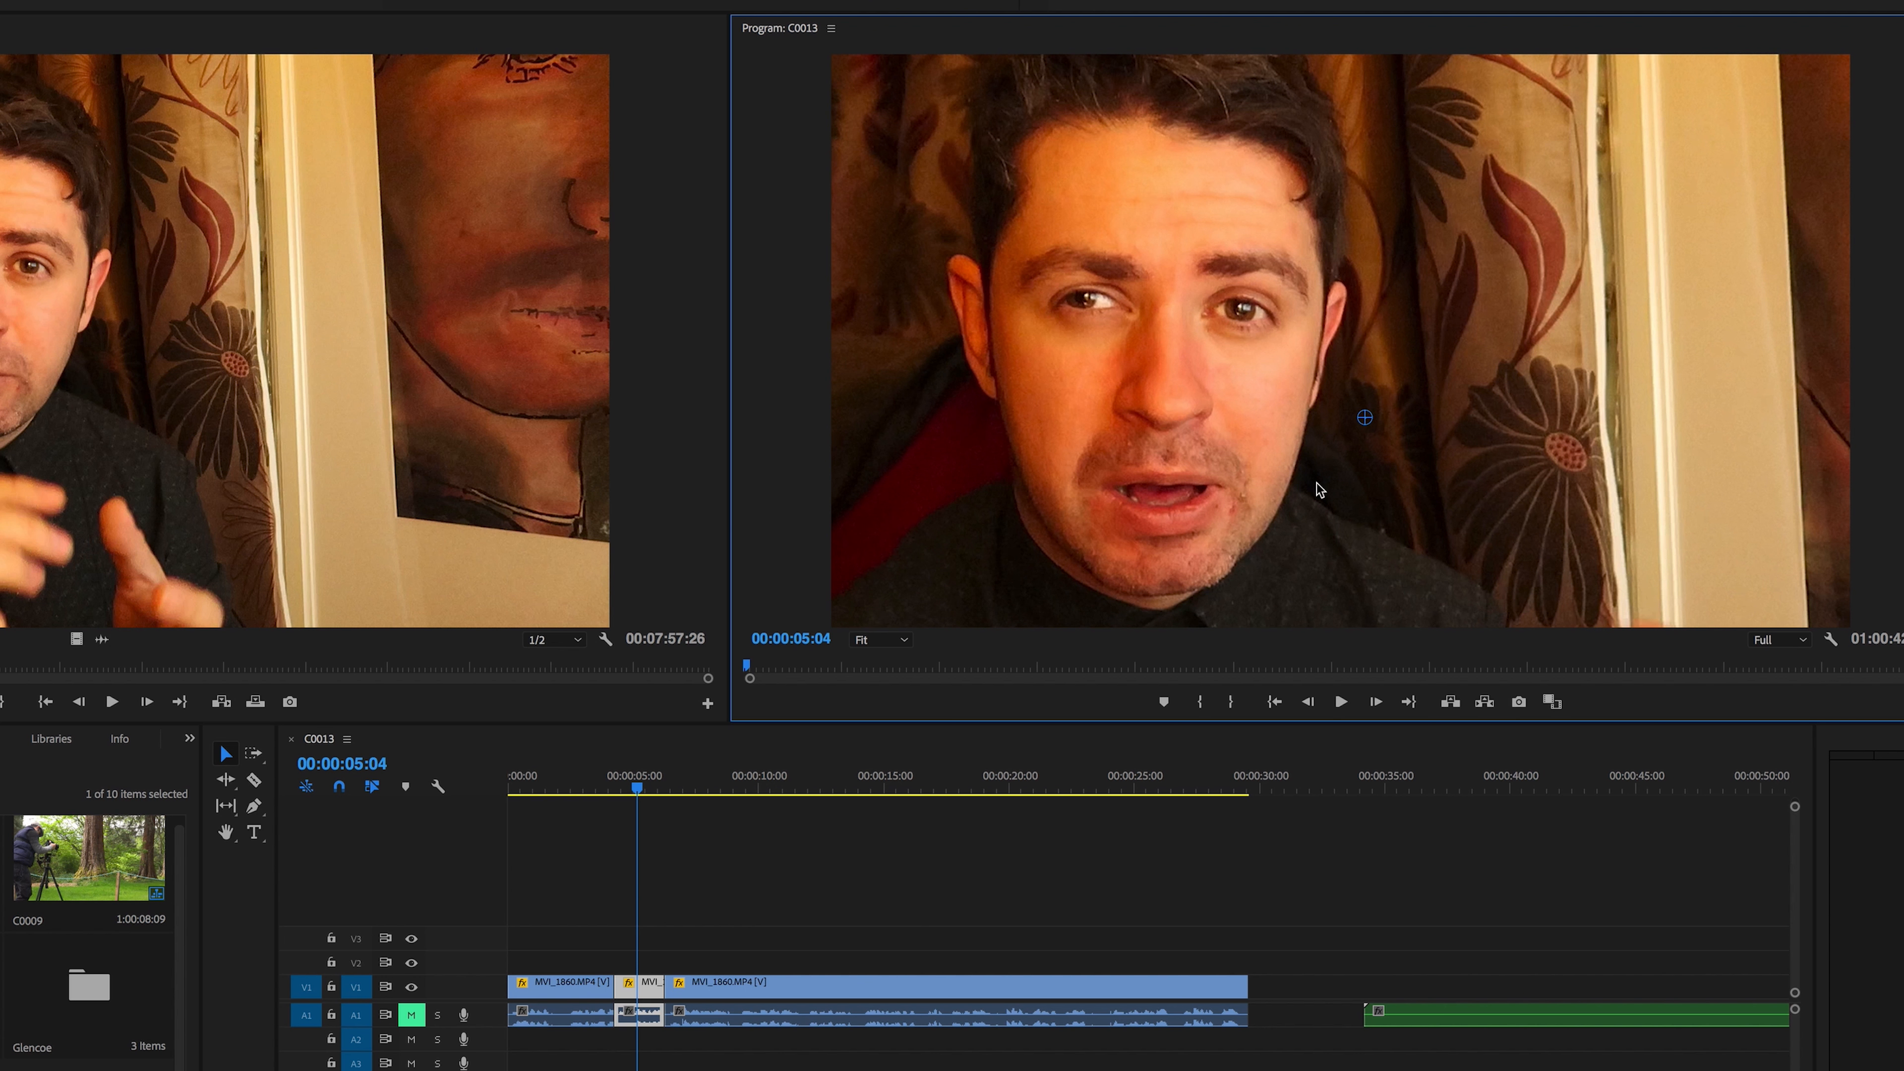
Play back the sequence from near its start to review the close-up segment between the wider shots
drag(555, 785, 535, 783)
key(space)
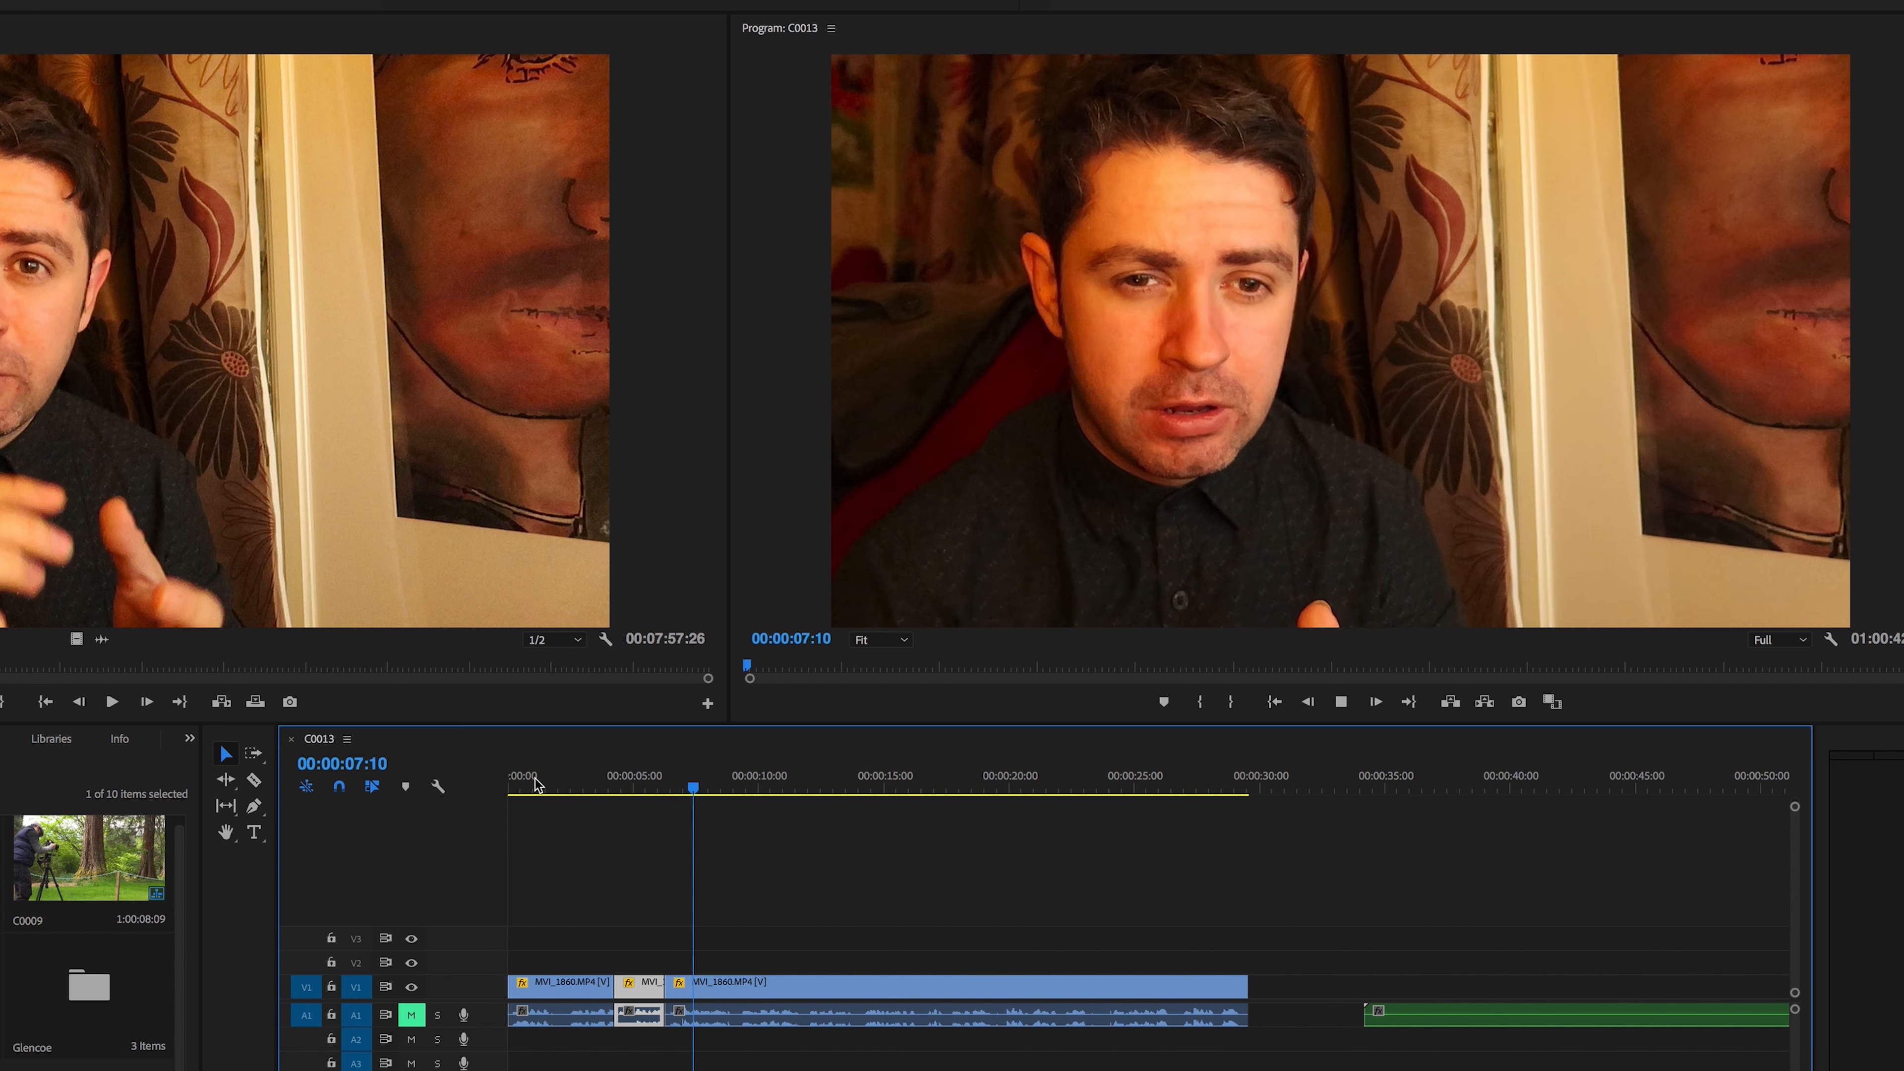
key(space)
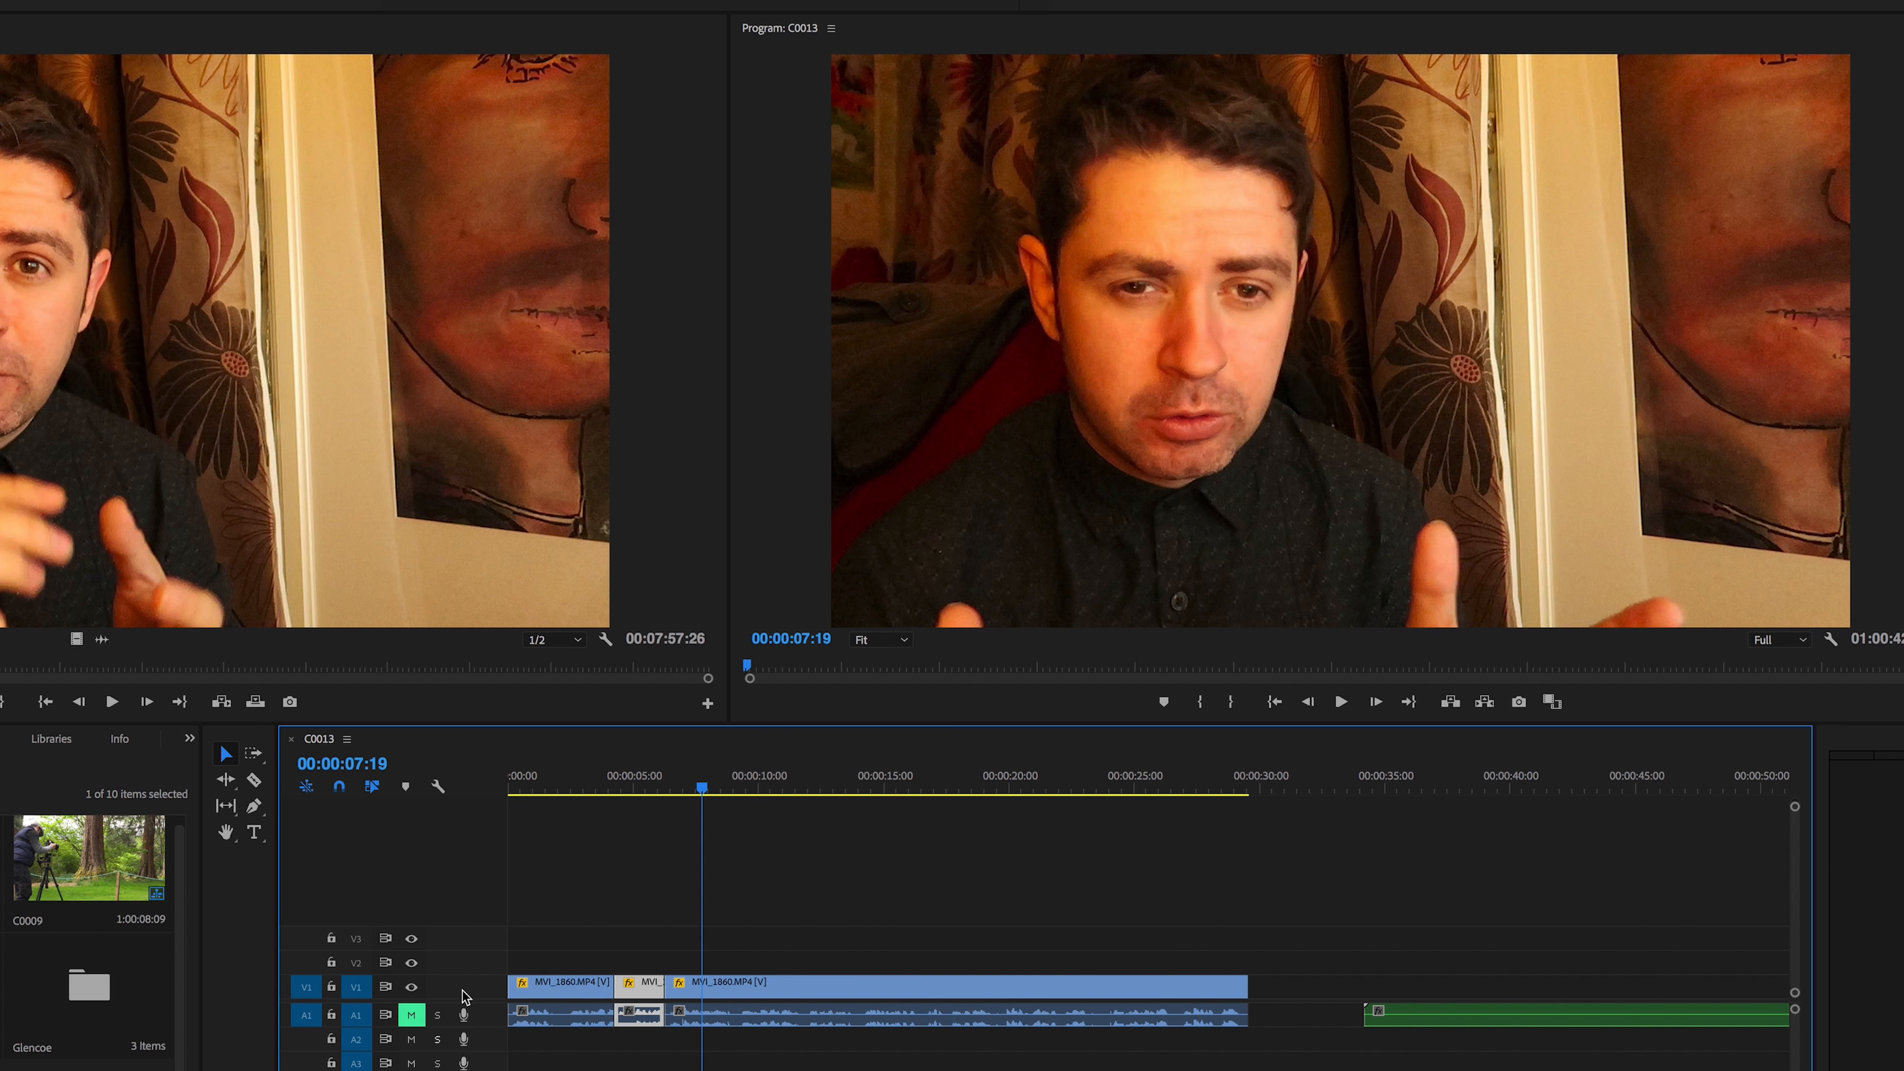
Add clip C0009 to Video 2, starting at the beginning of the middle MVI_1860.MP4 segment at about 4 seconds
click(561, 782)
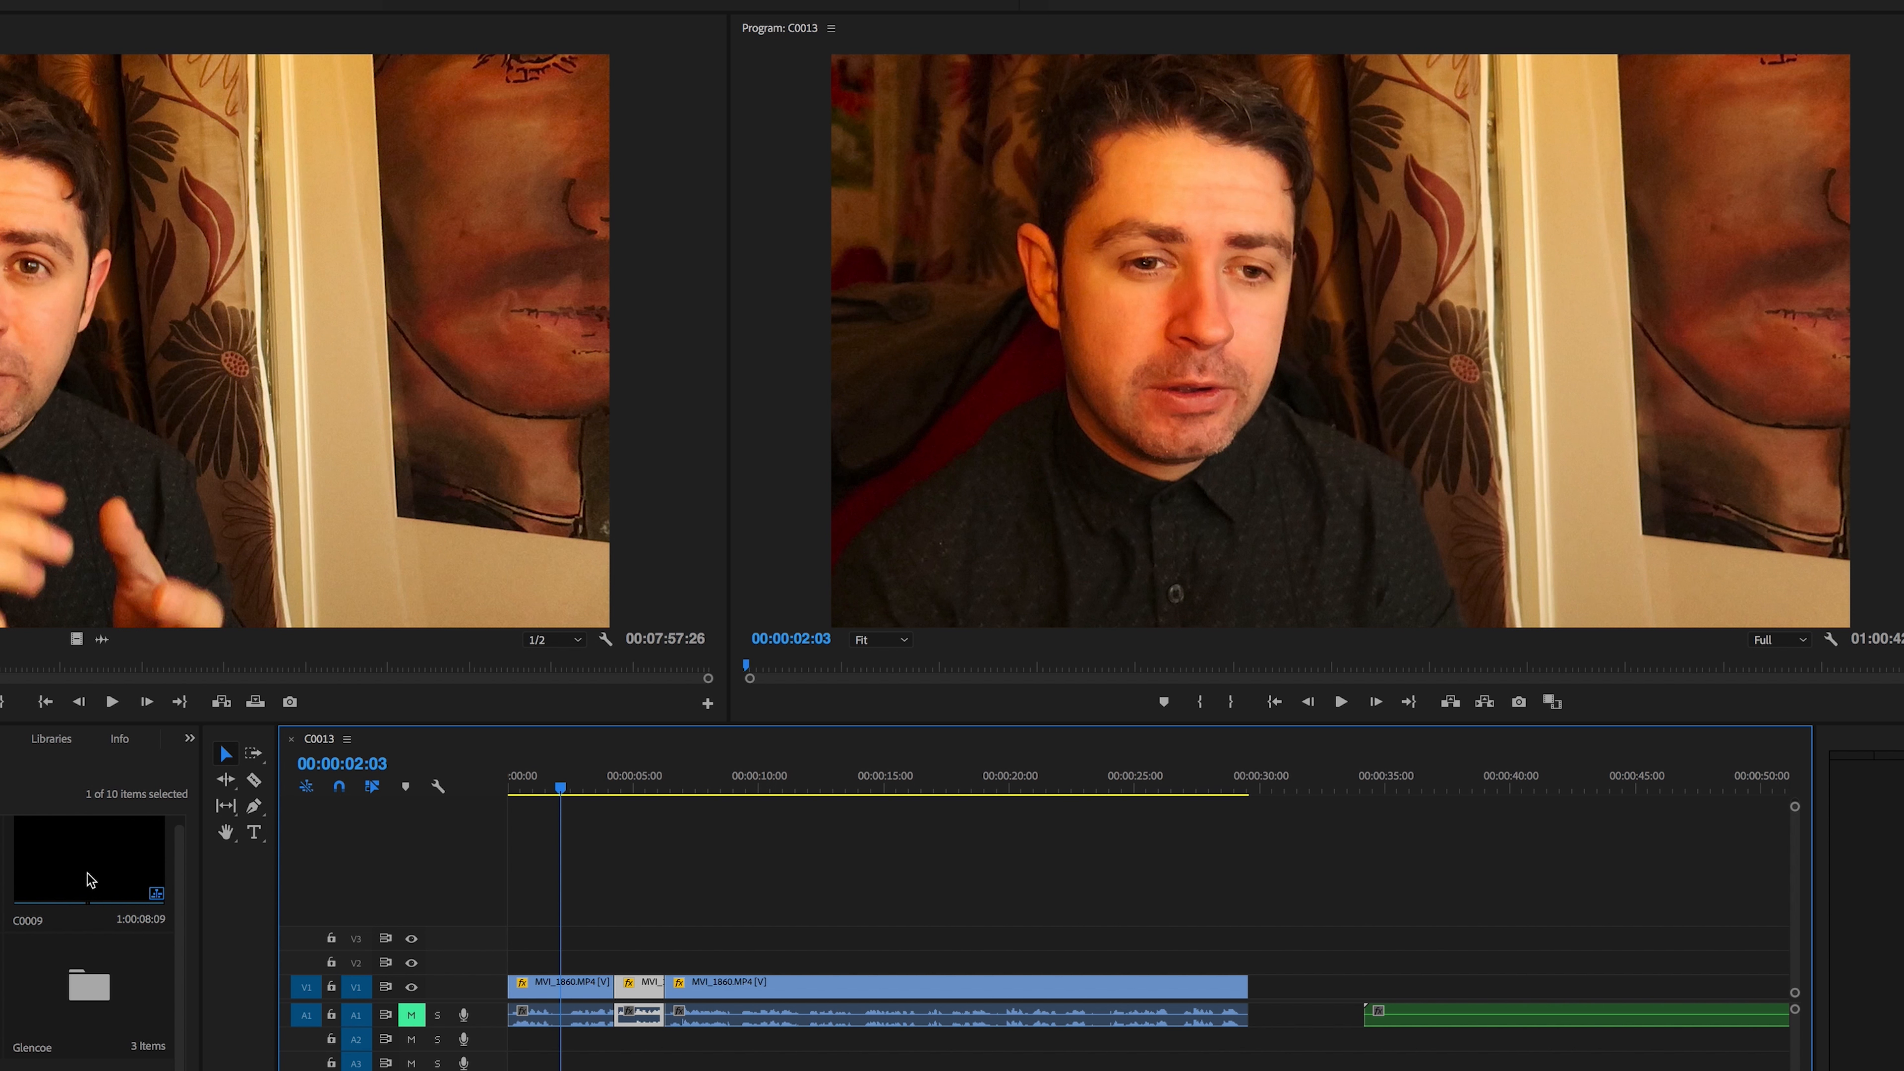
drag(89, 879, 579, 897)
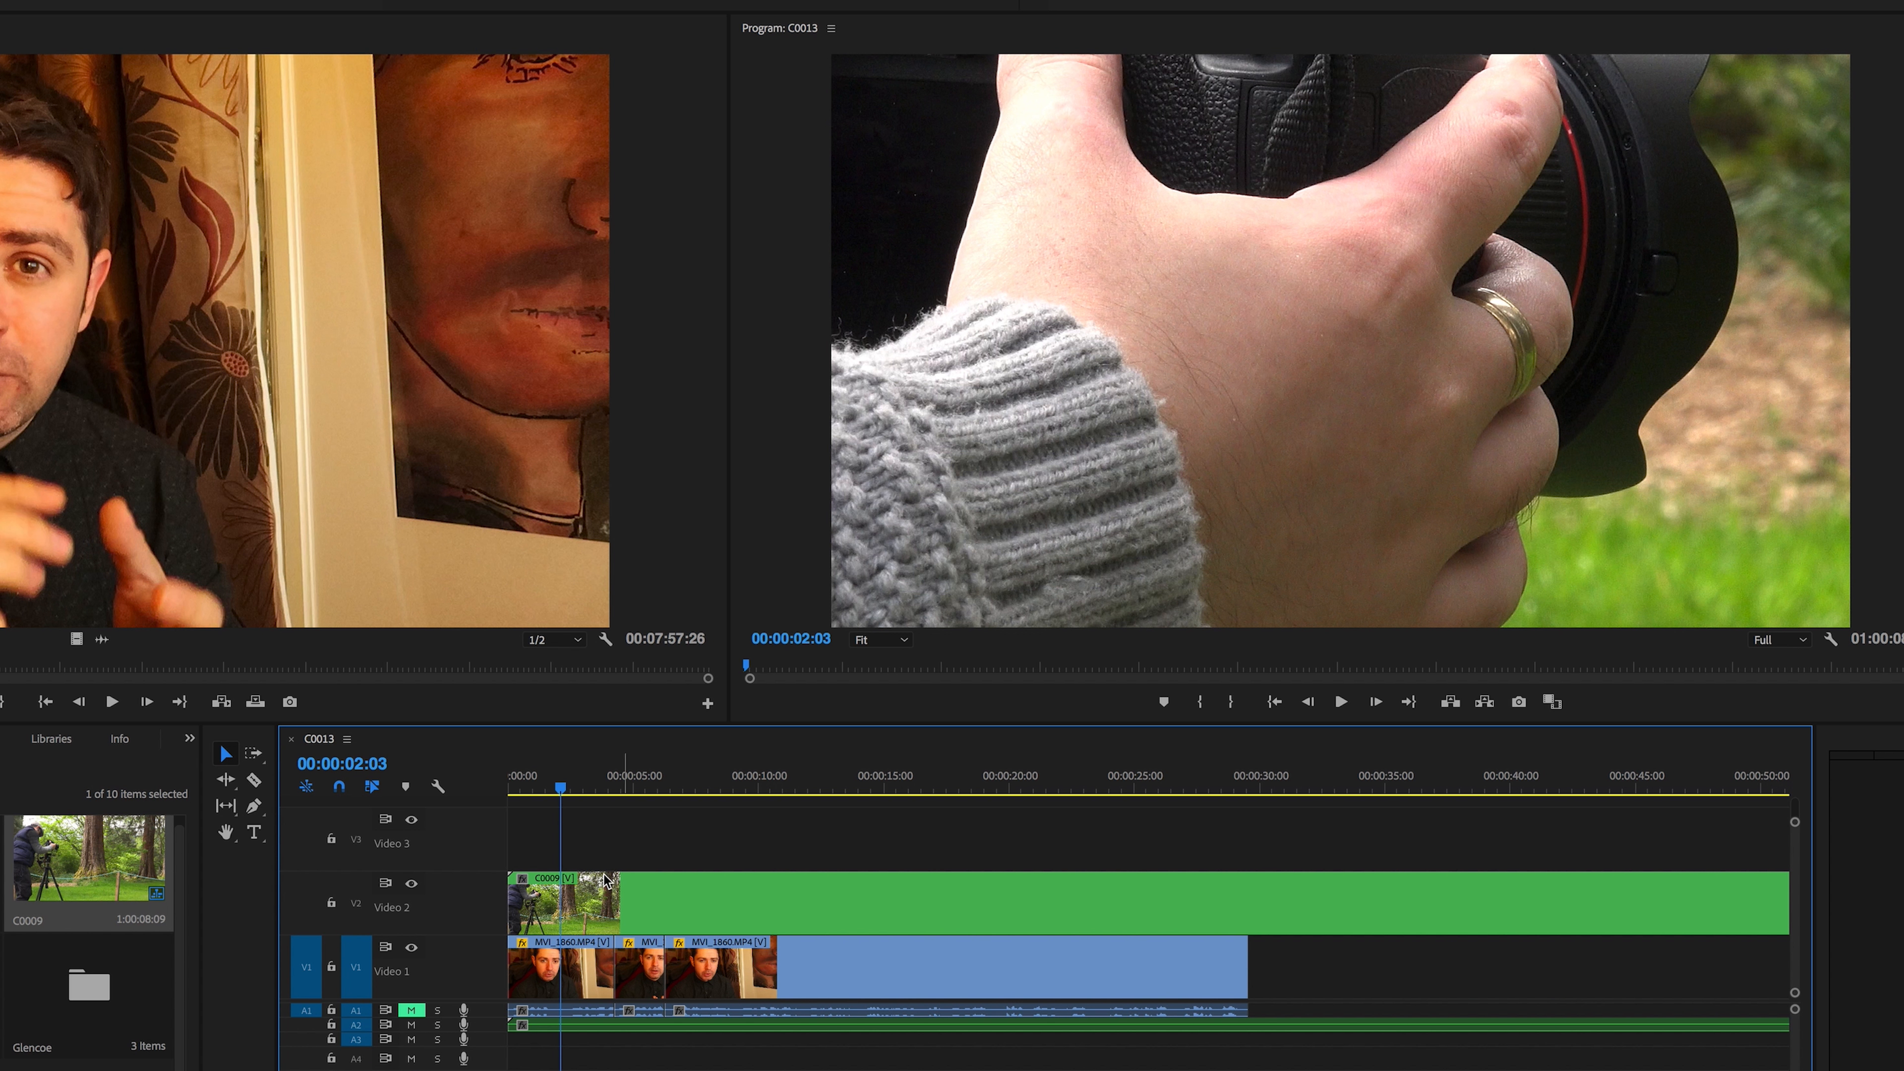
drag(596, 909, 697, 908)
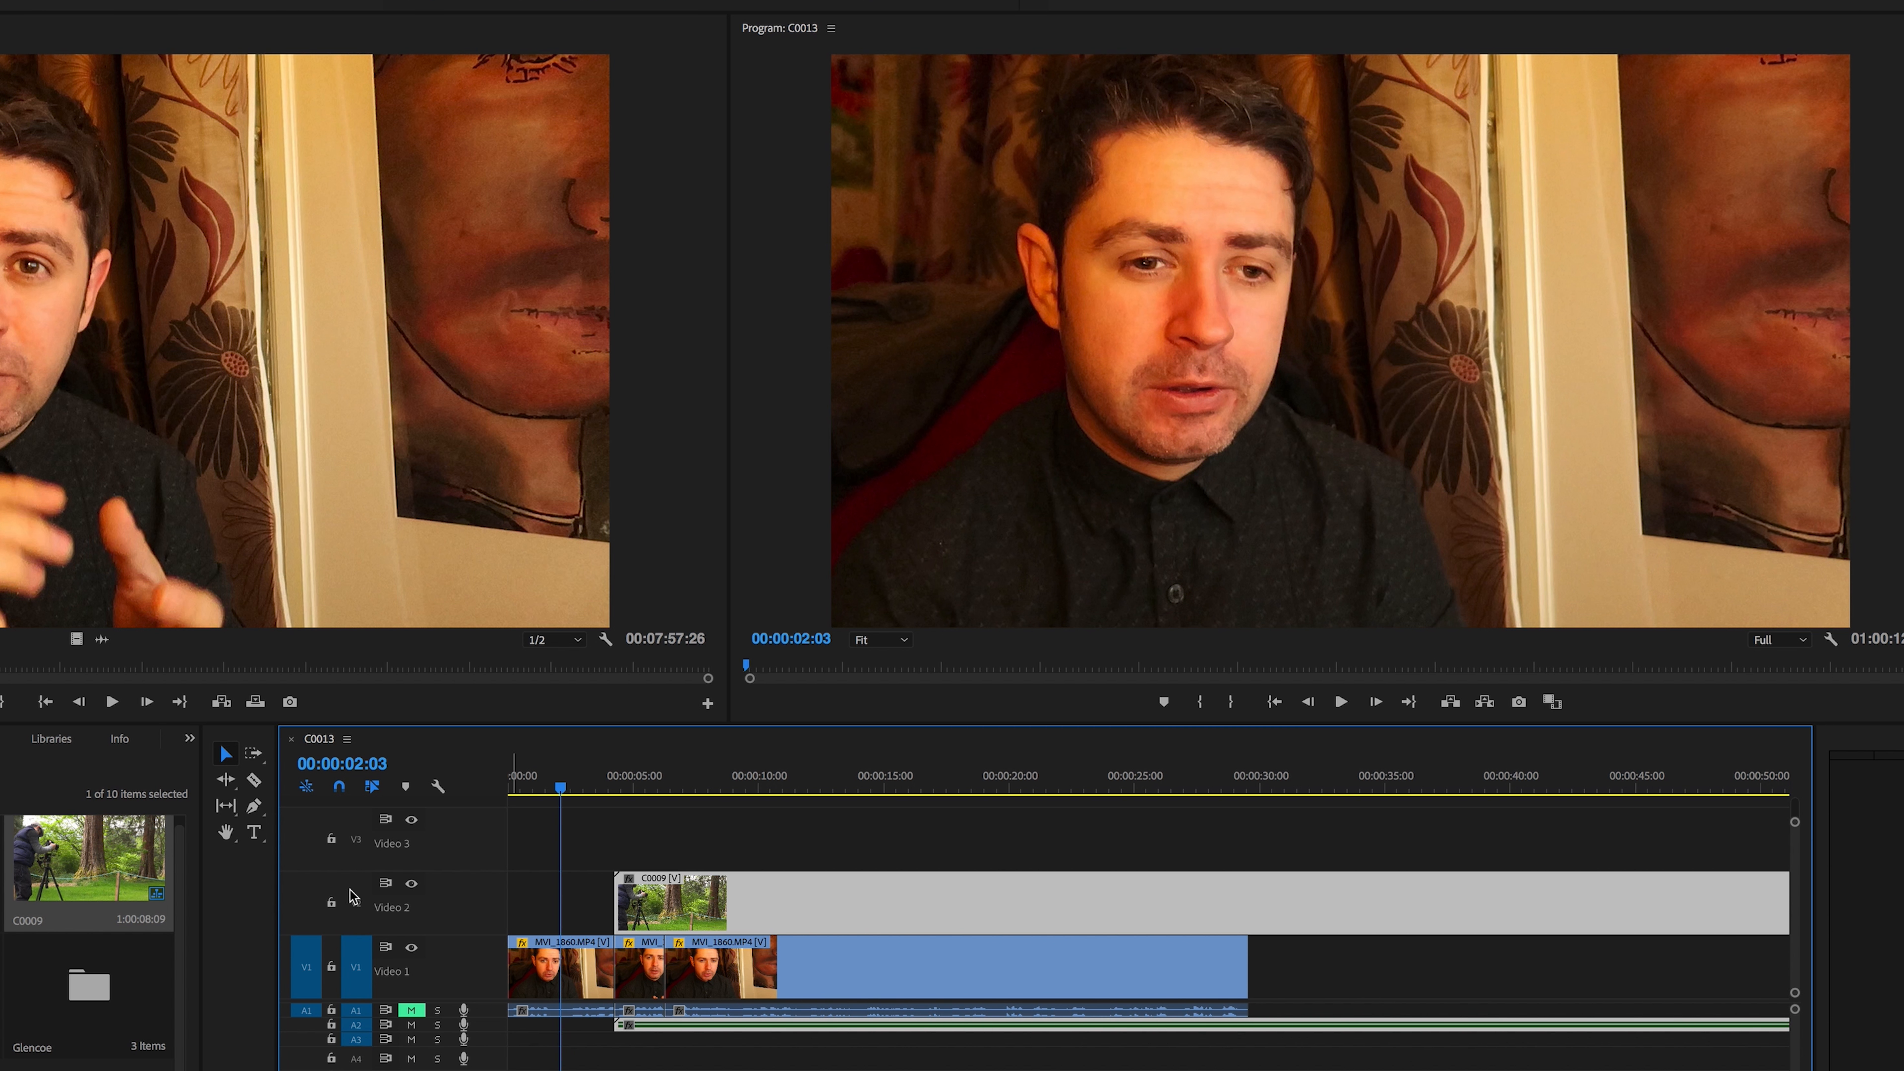
Split C0009 with the Razor tool at the middle segment's end, delete the remainder, and play back the cutaway
click(253, 781)
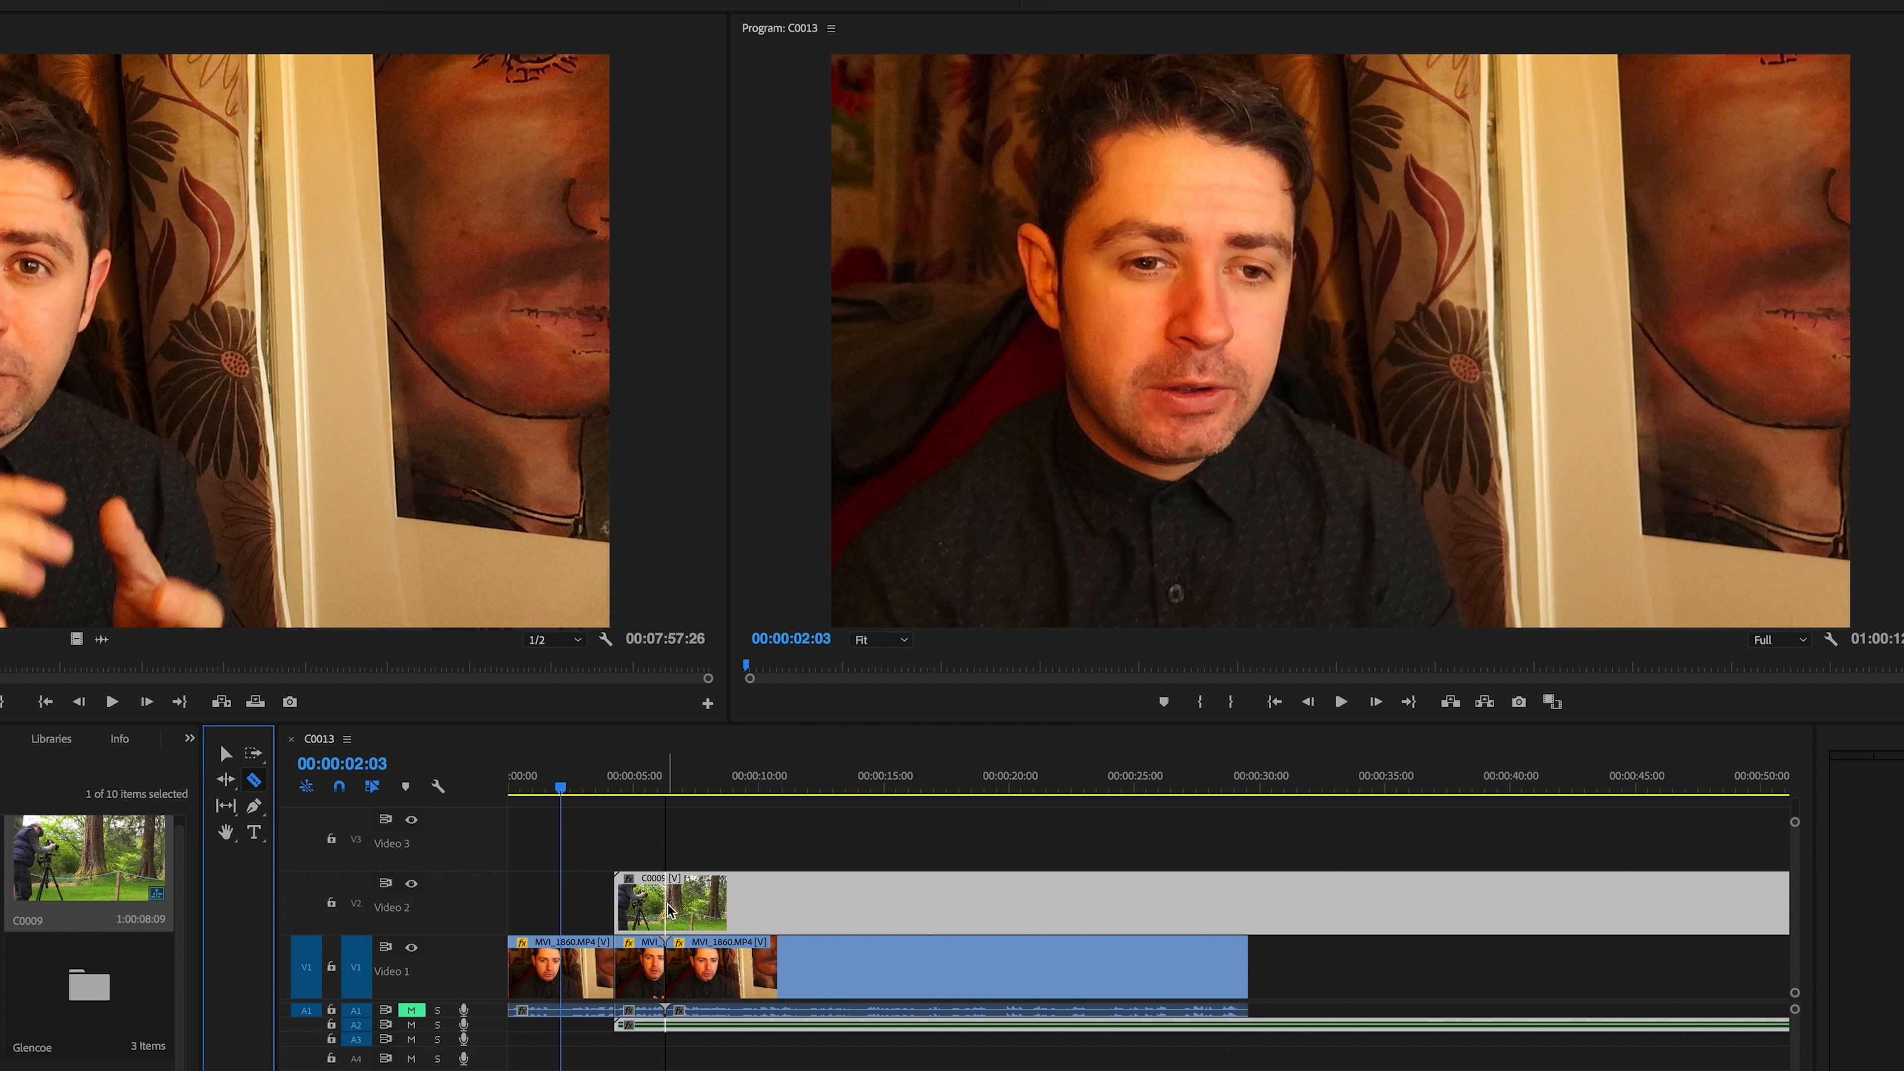
click(664, 904)
click(226, 753)
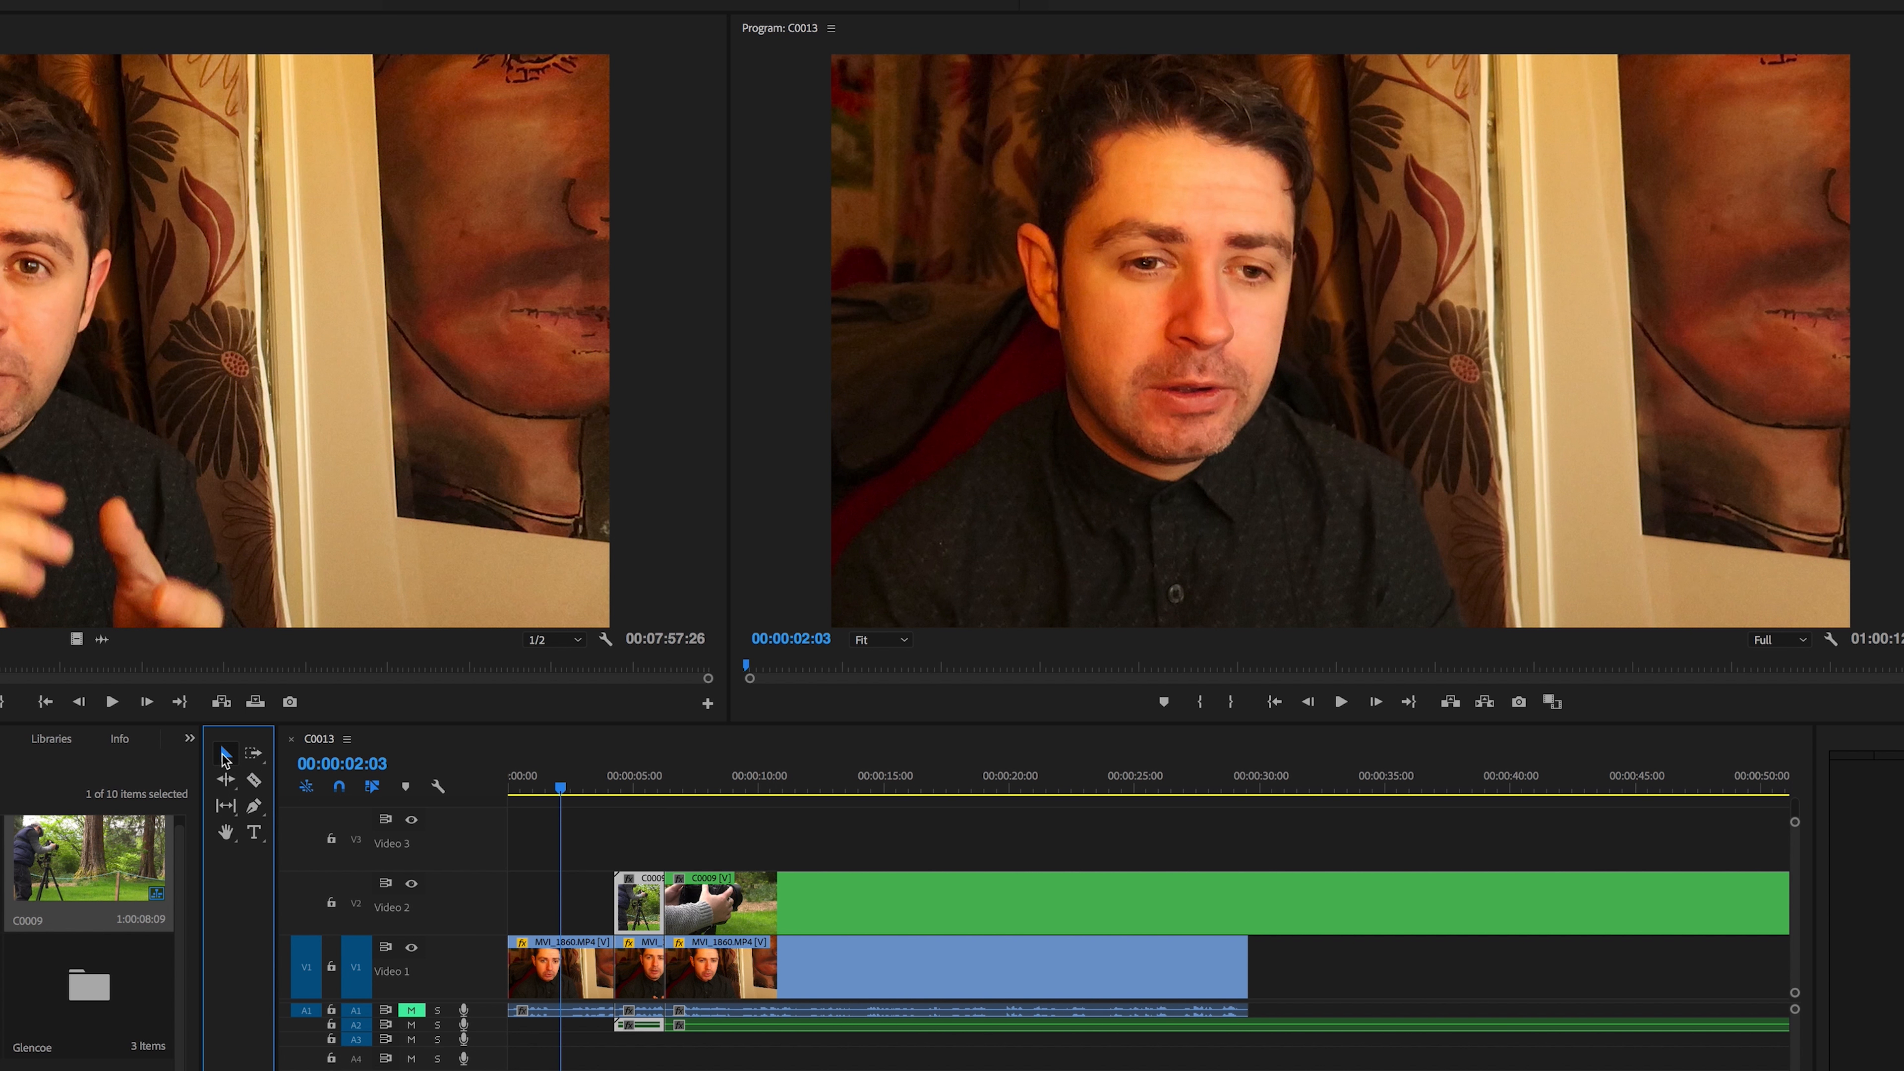
click(906, 891)
key(Delete)
key(space)
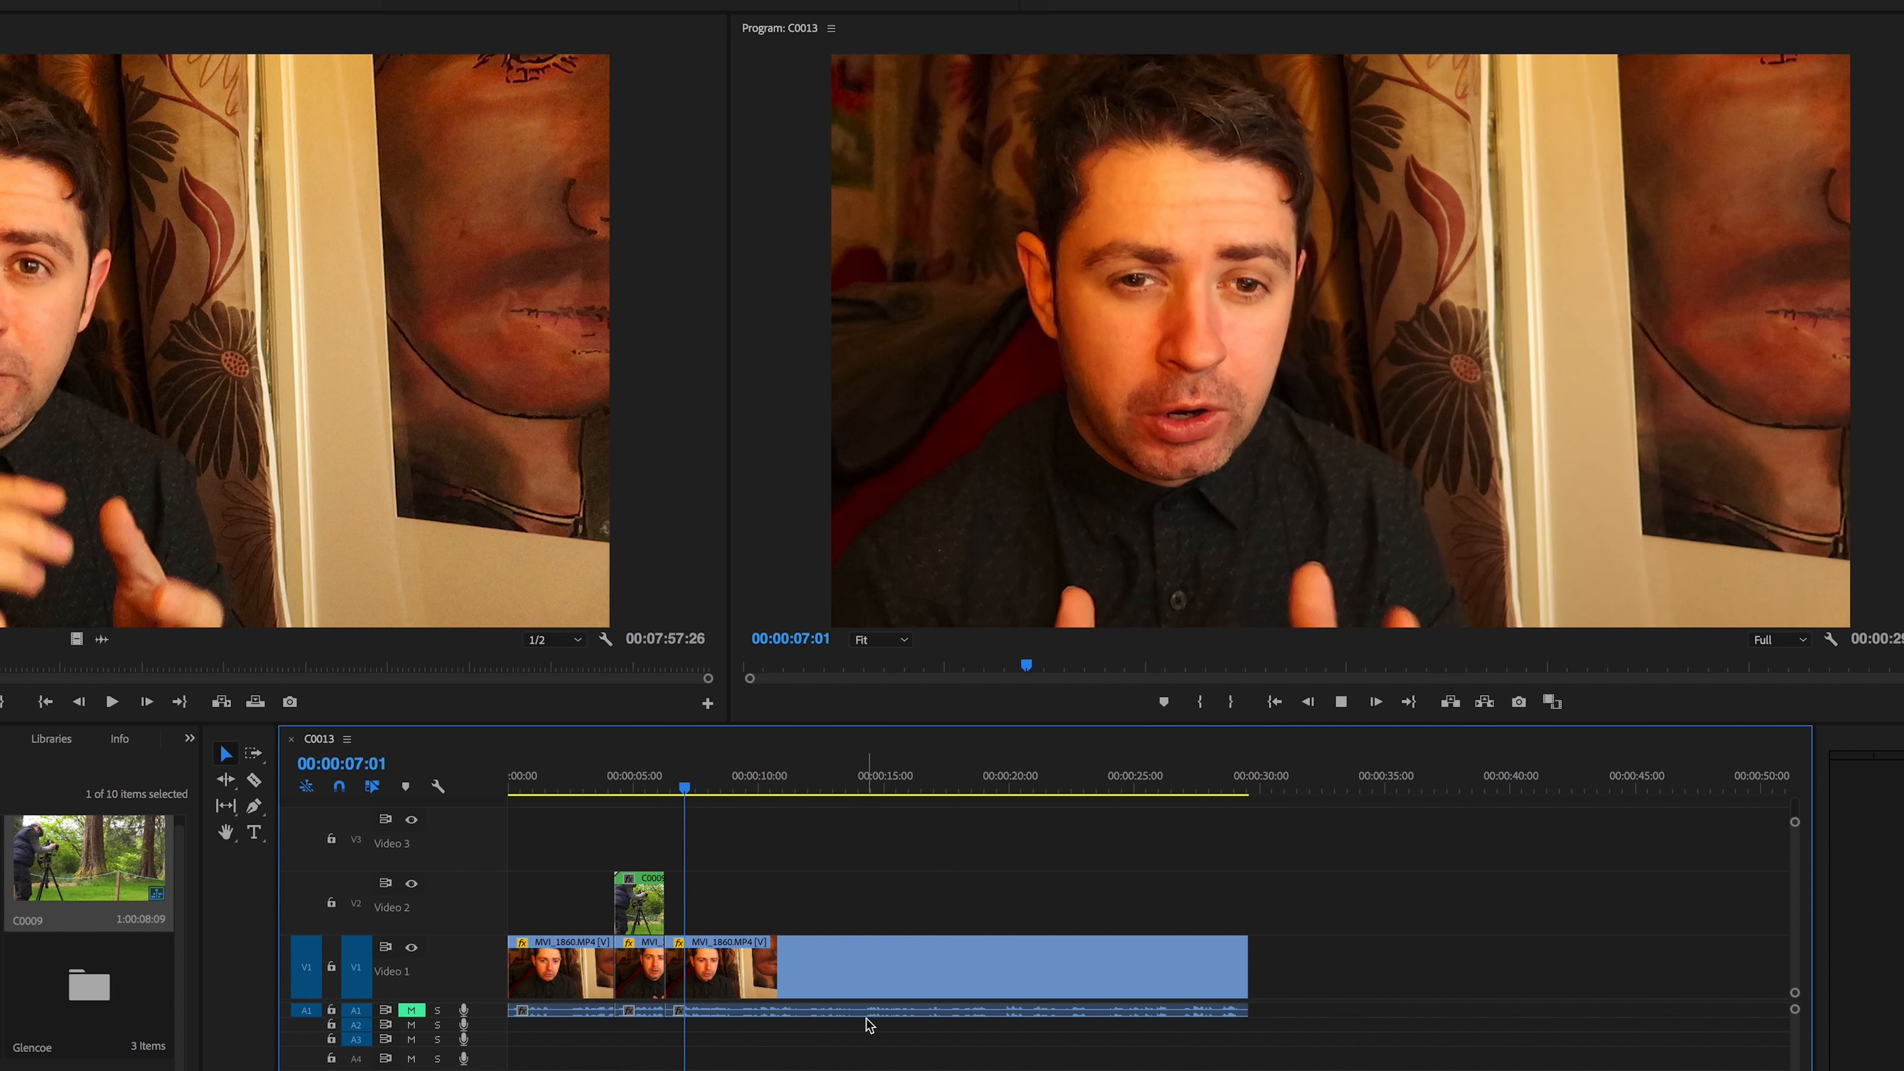
key(space)
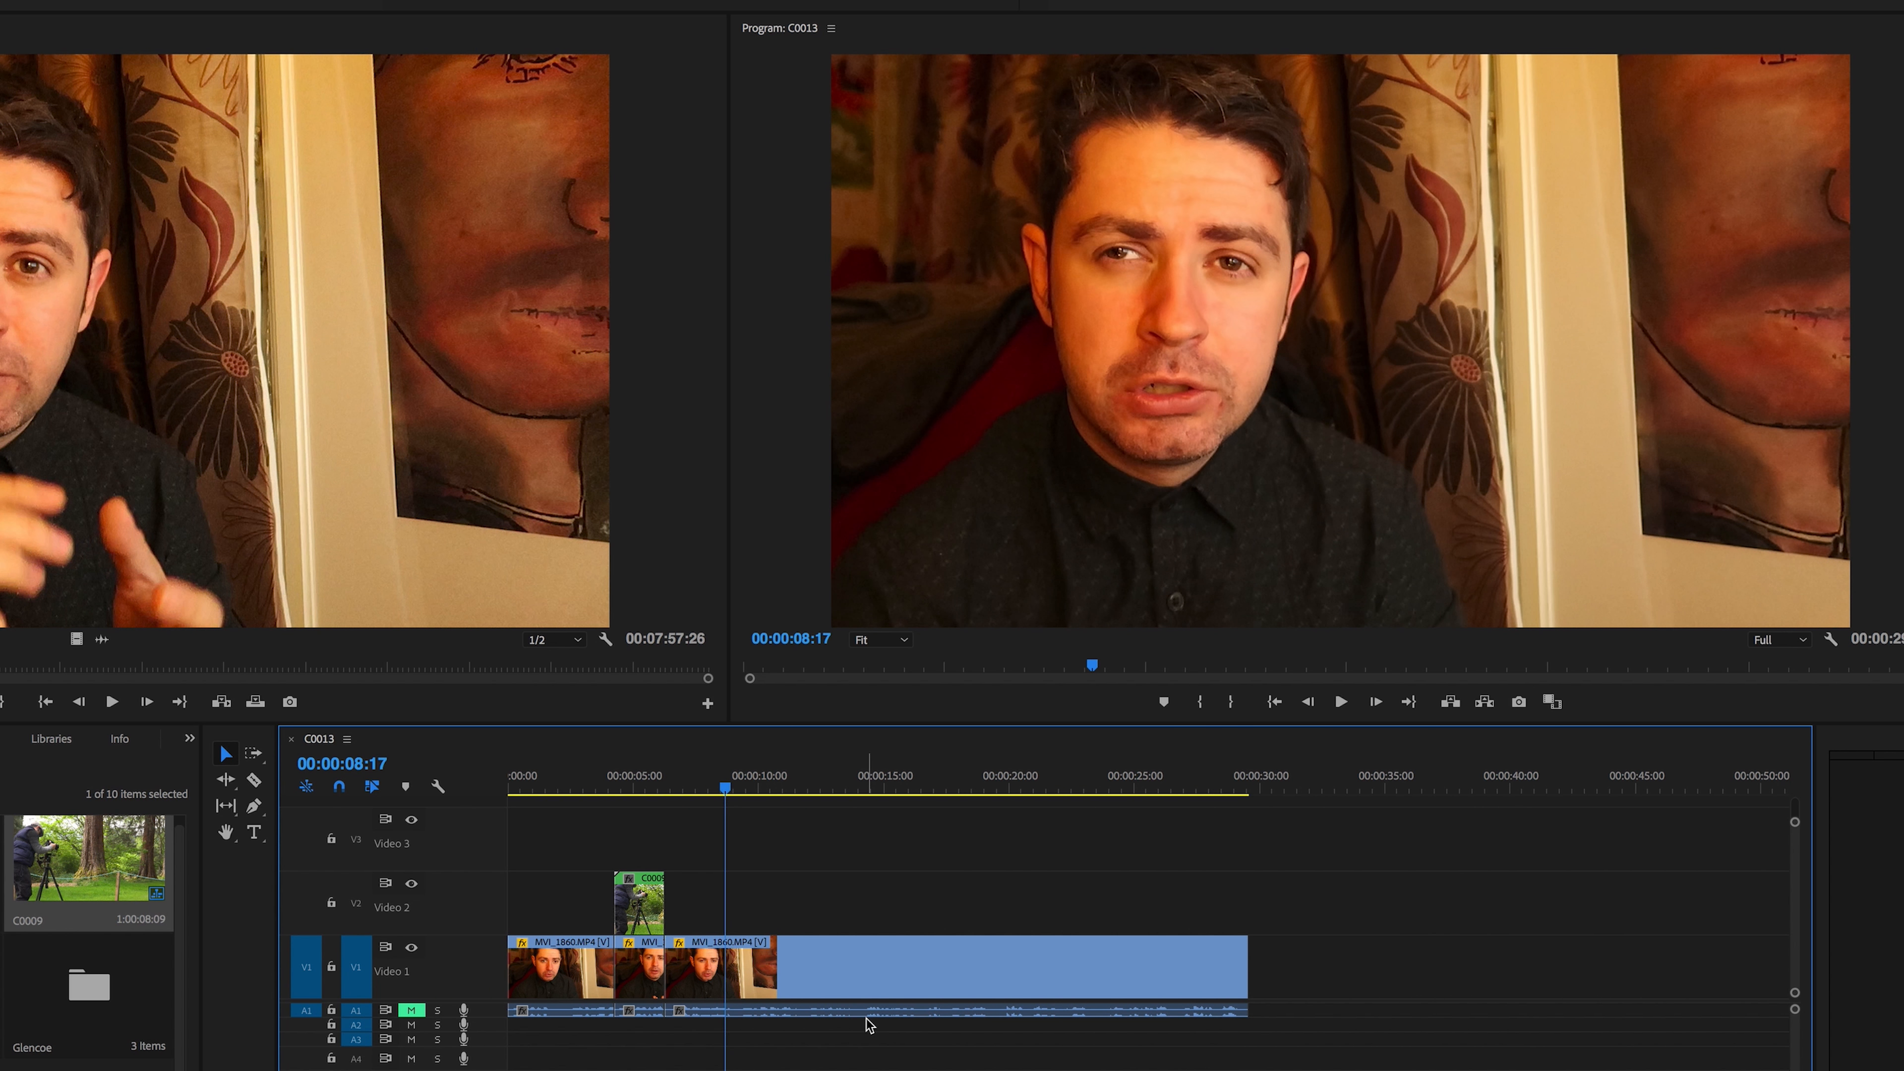